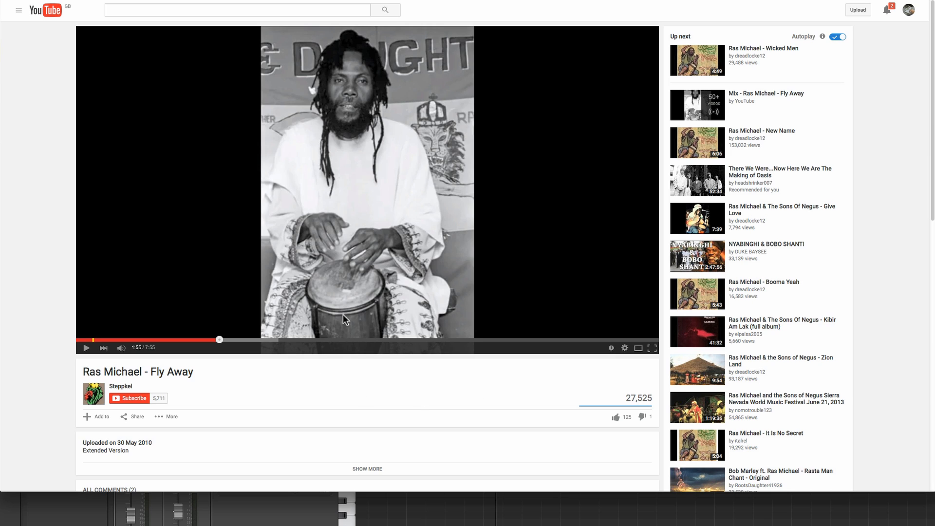
- Listen to "Ras Michael - Fly Away" from 0:36, pausing between drum passages
key("space")
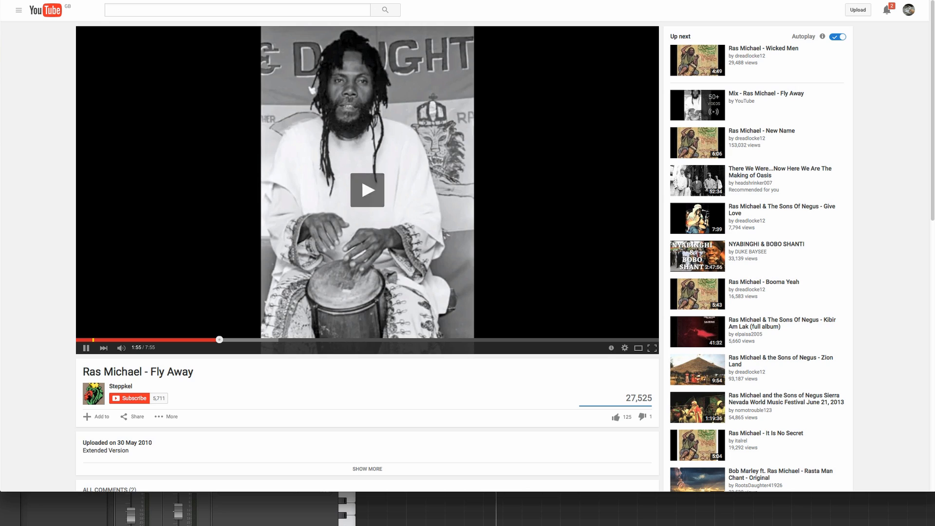
key("space")
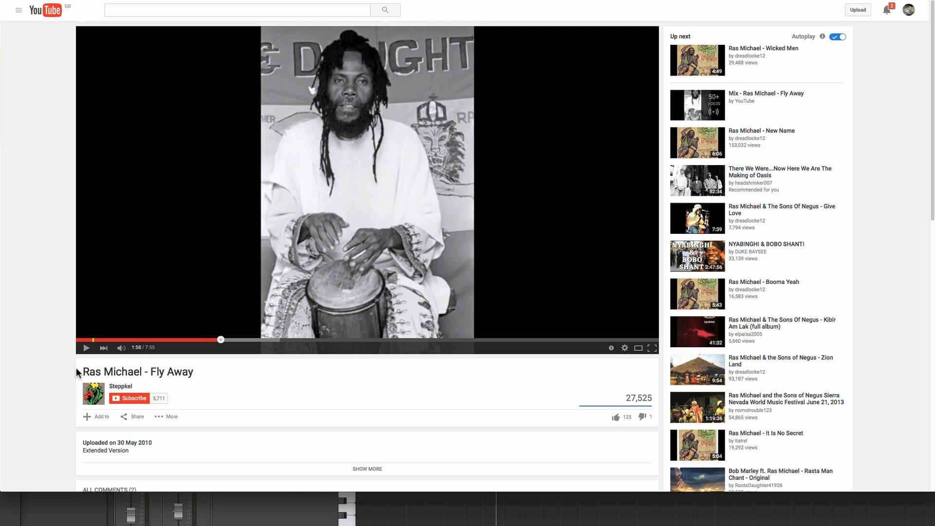
left_click_drag(83, 371, 143, 371)
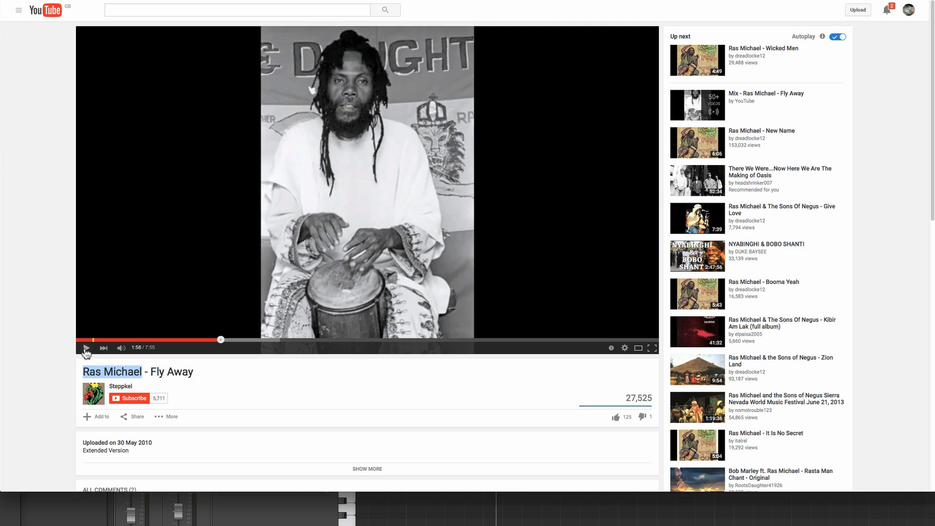
left_click(124, 340)
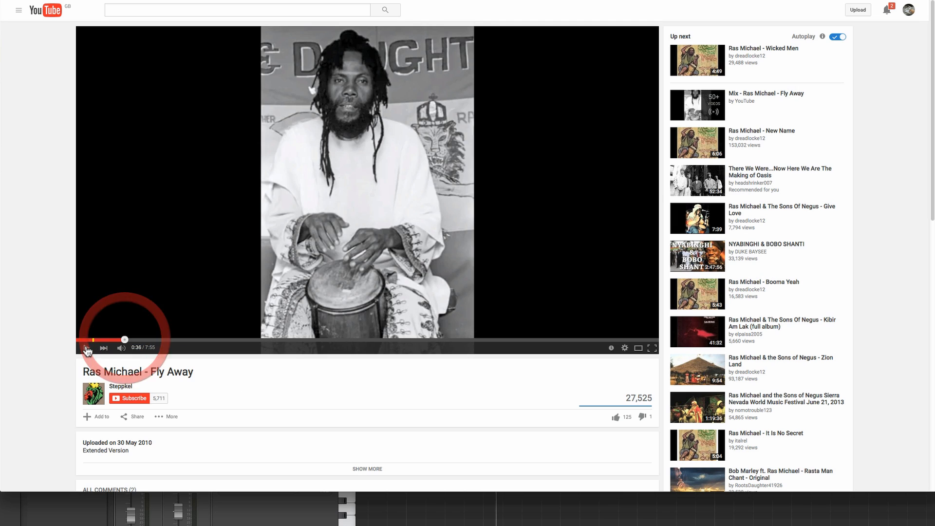
left_click(86, 349)
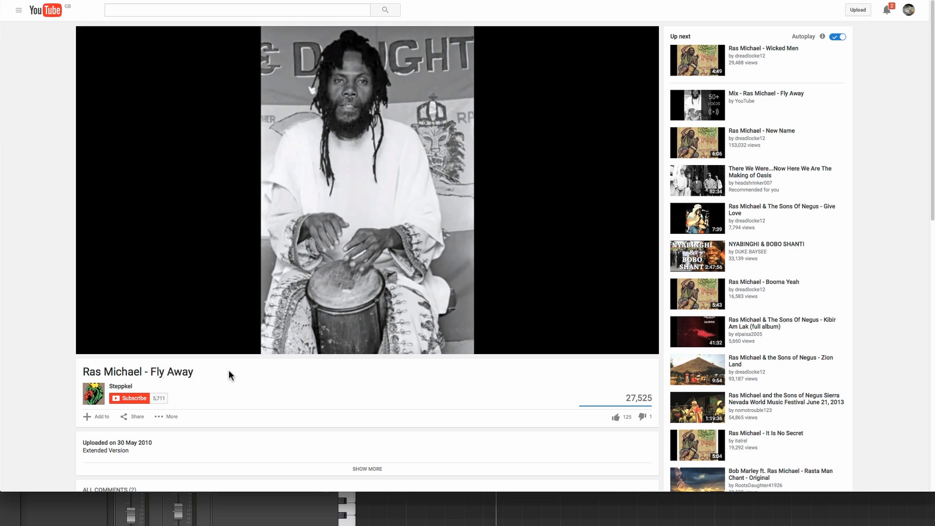
key("space")
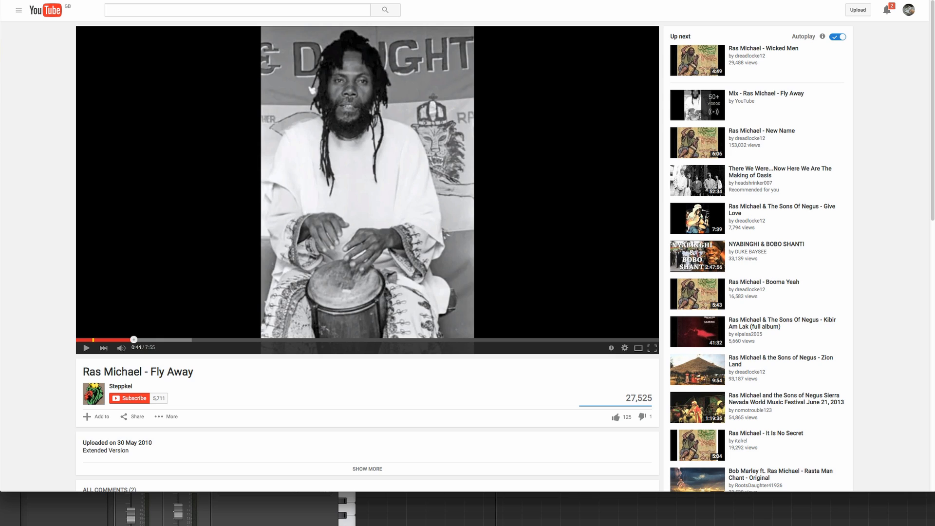
key("space")
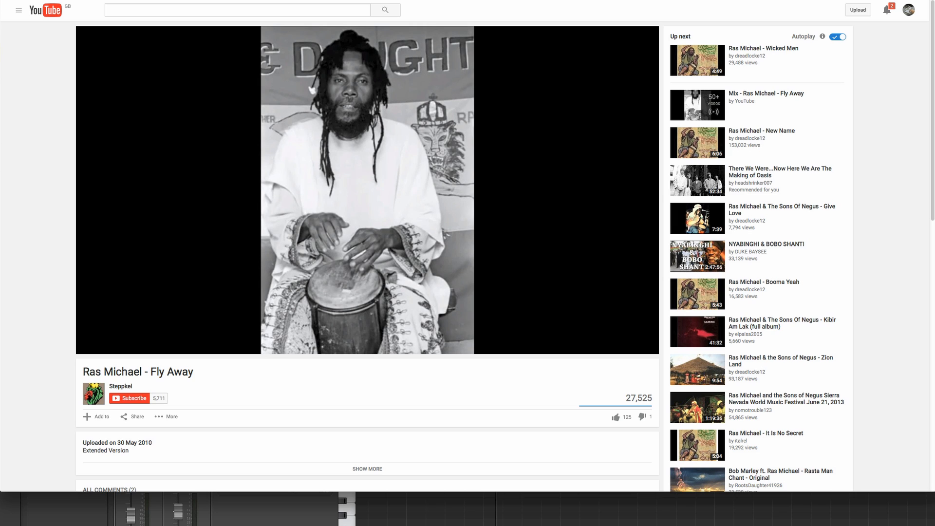
key("space")
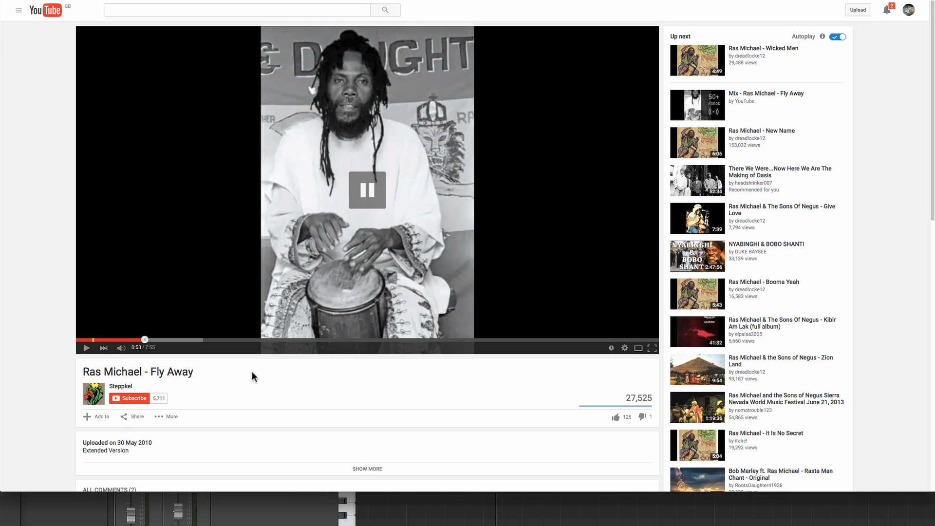
- Open "Ras Michael & the Sons of Negus - Zion Land", close the ad overlay, and listen to its early section in short passages
left_click(674, 359)
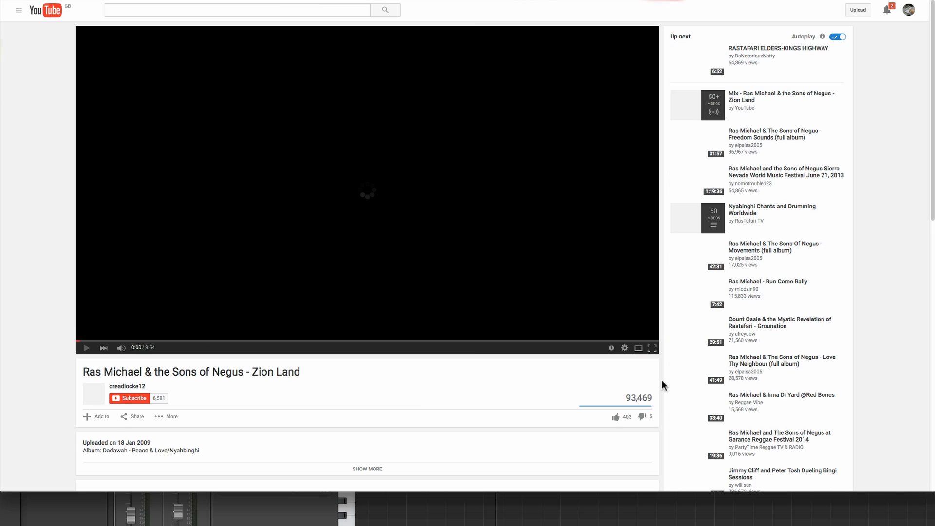
left_click(118, 339)
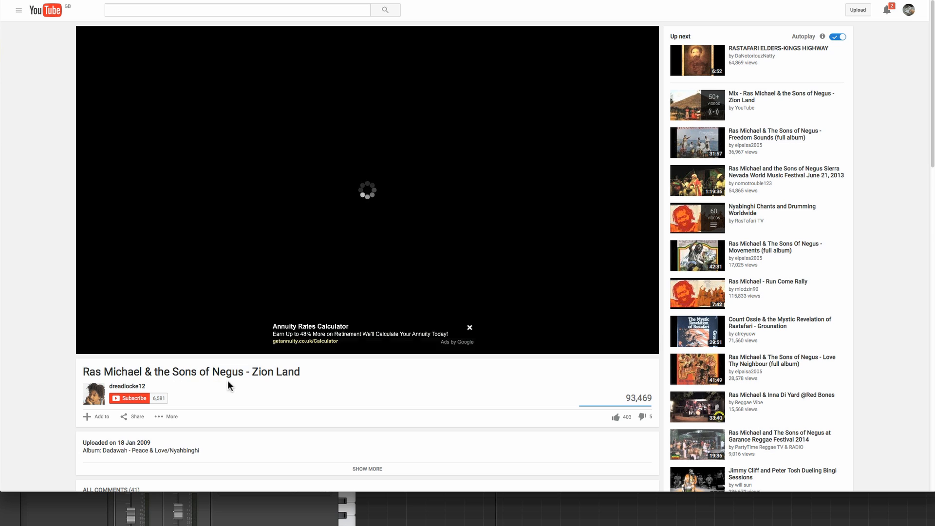
left_click(470, 327)
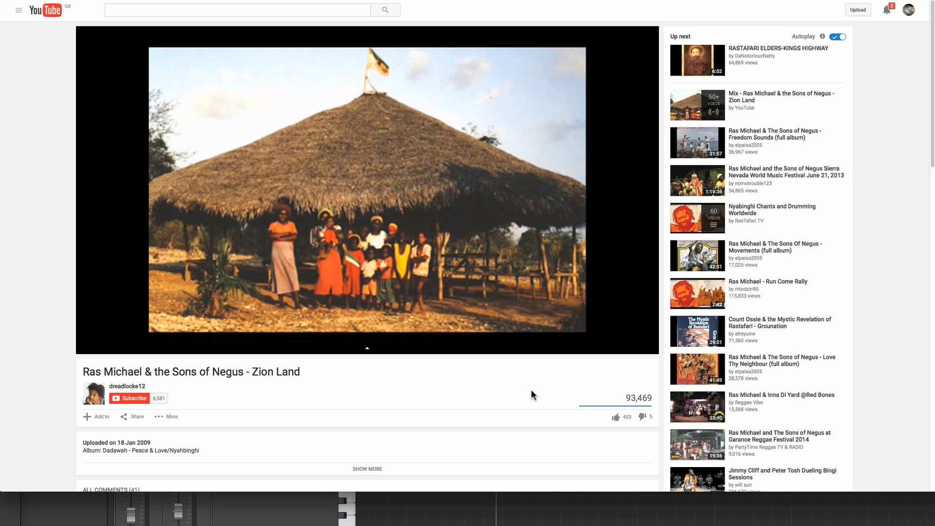
key("space")
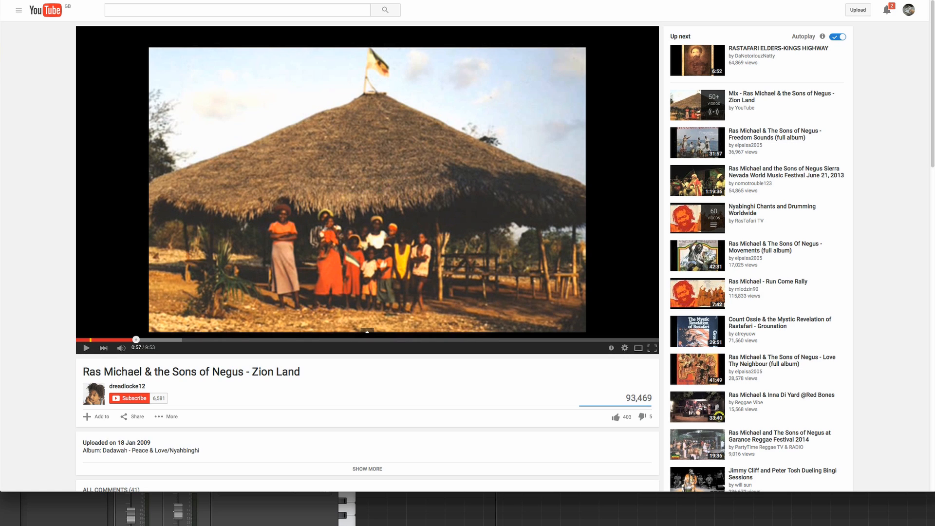
key("space")
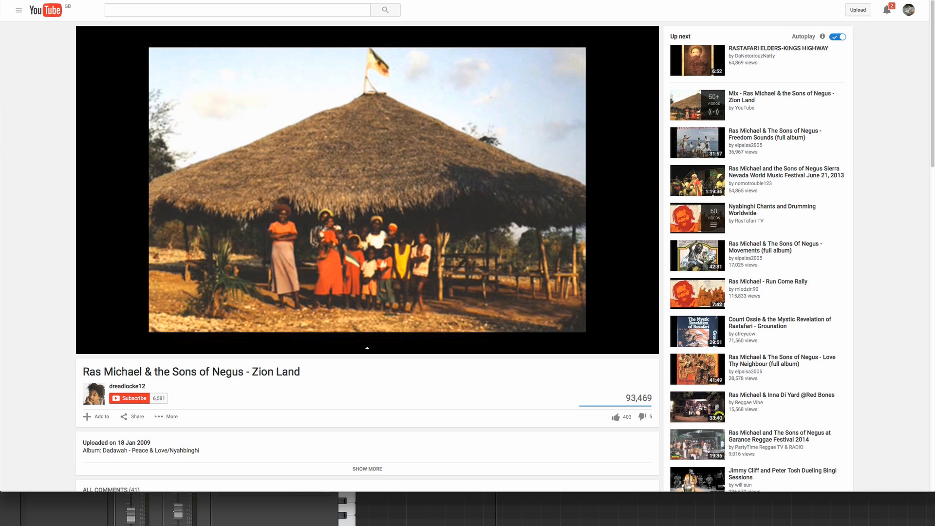
key("space")
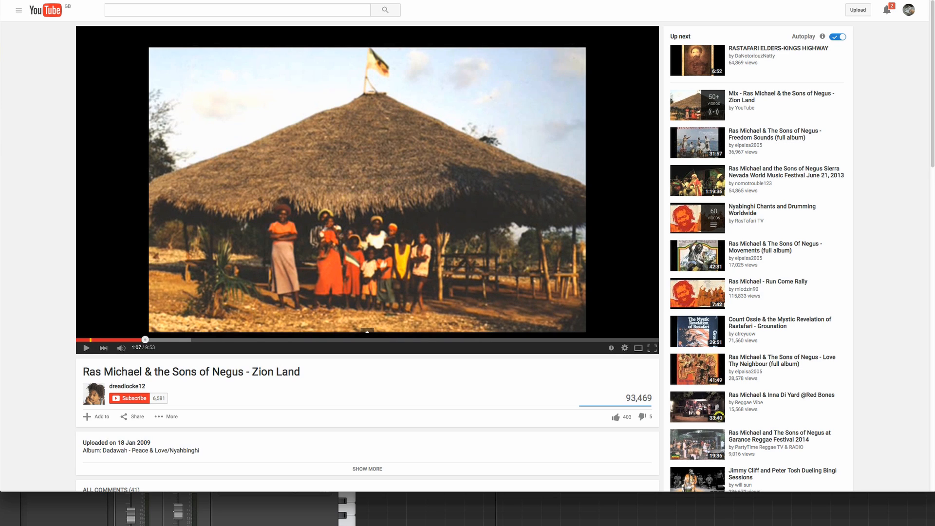
- Switch to Logic Pro X, dismiss the System Overload alert and stop playback
key("super+Tab")
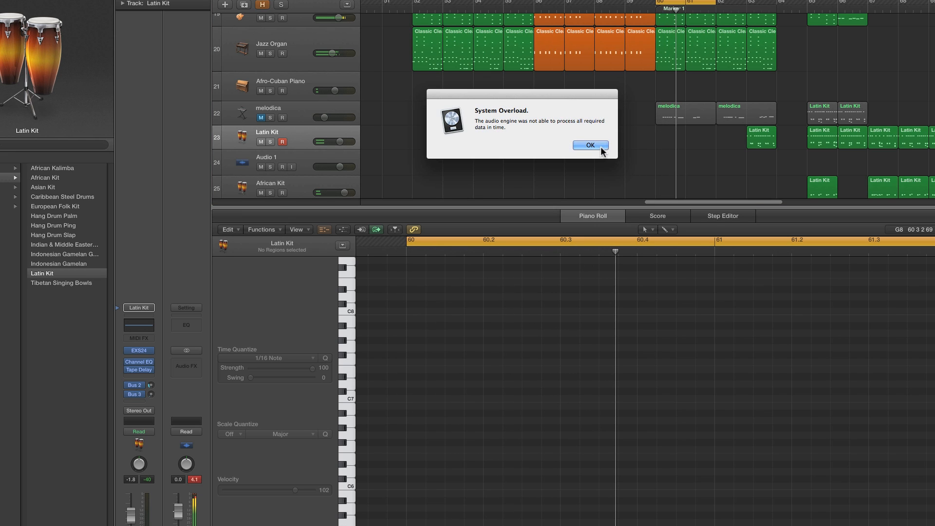
left_click(601, 148)
key("space")
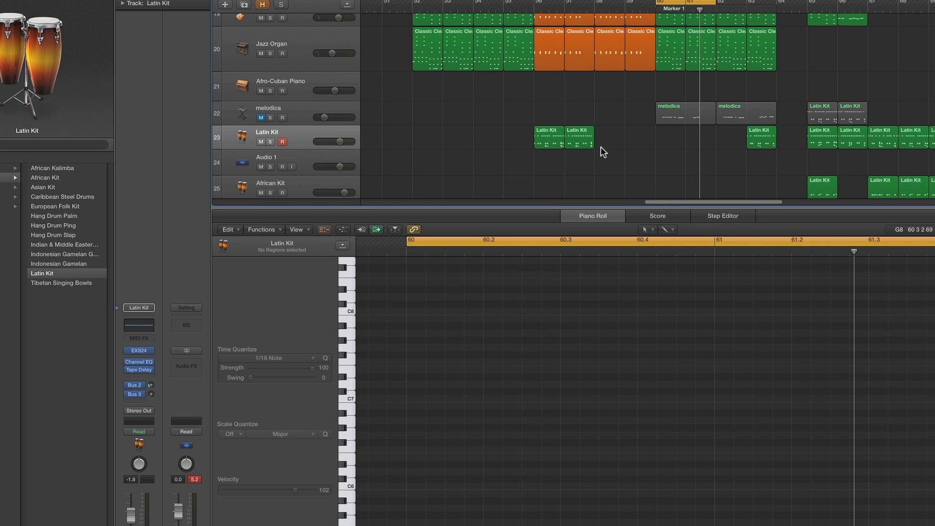
- Create an empty one-bar region at bar 60 on the Latin Kit track with the Pencil tool
left_click(646, 0)
left_click(664, 14)
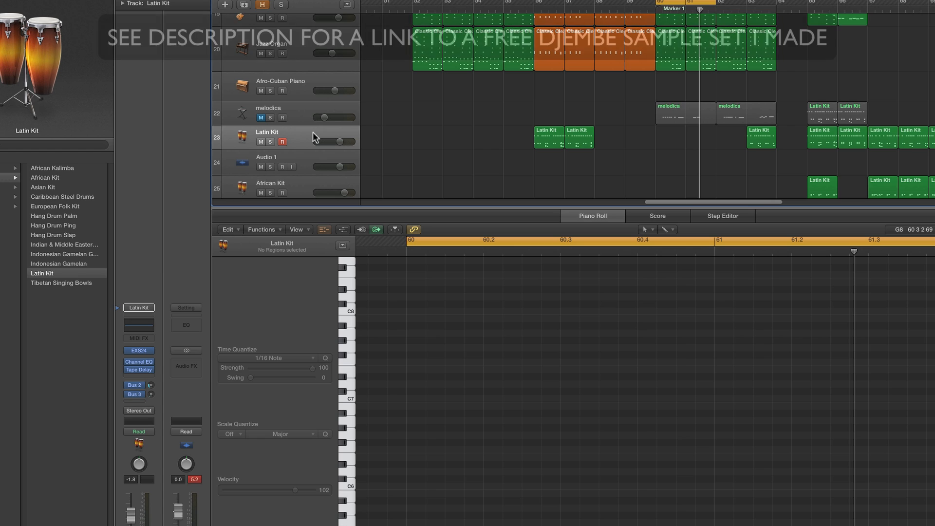
scroll(313, 132, "right", 1)
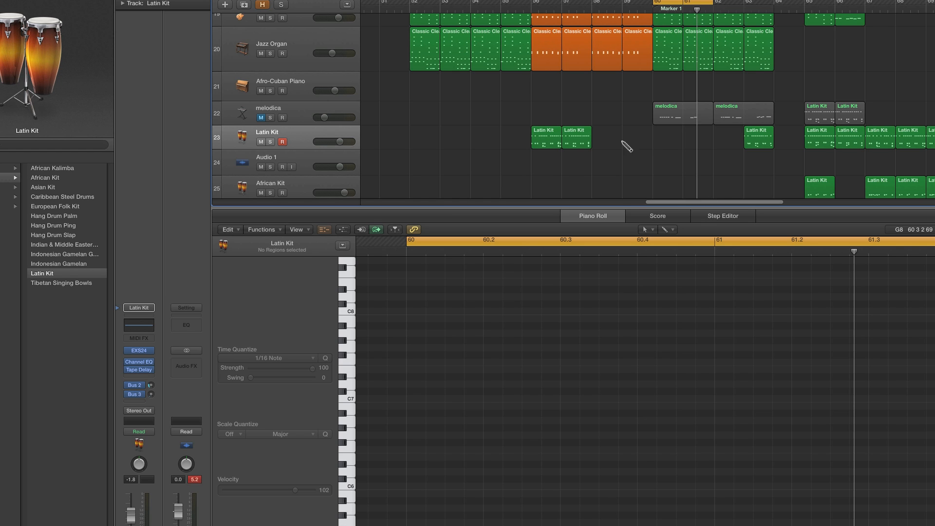
left_click(658, 141)
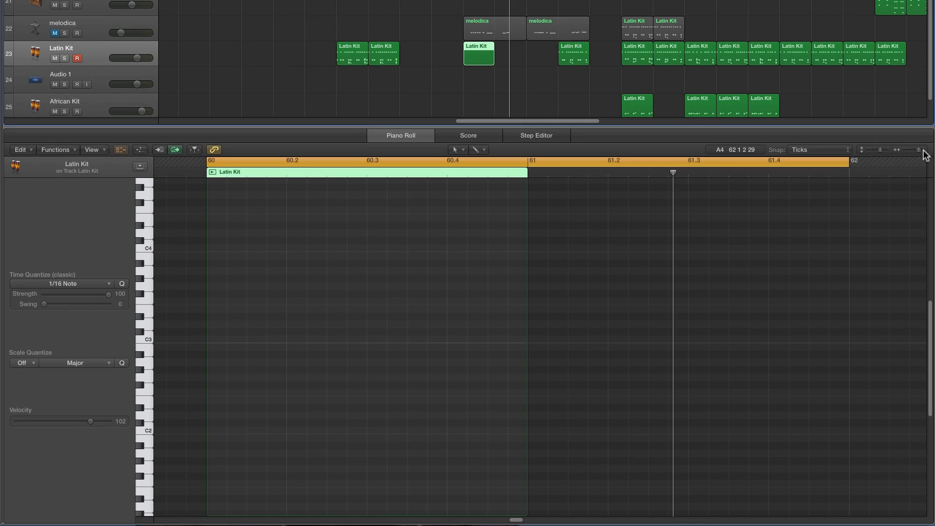
- Set the piano roll's snap to Division and set the cycle range from bar 60 to bar 61
left_click(925, 150)
scroll(683, 226, "left", 8)
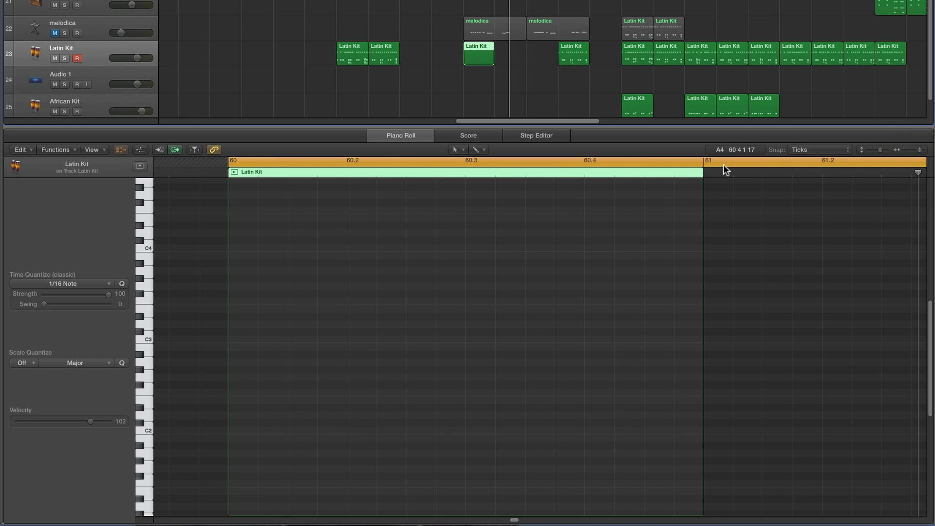
left_click(812, 149)
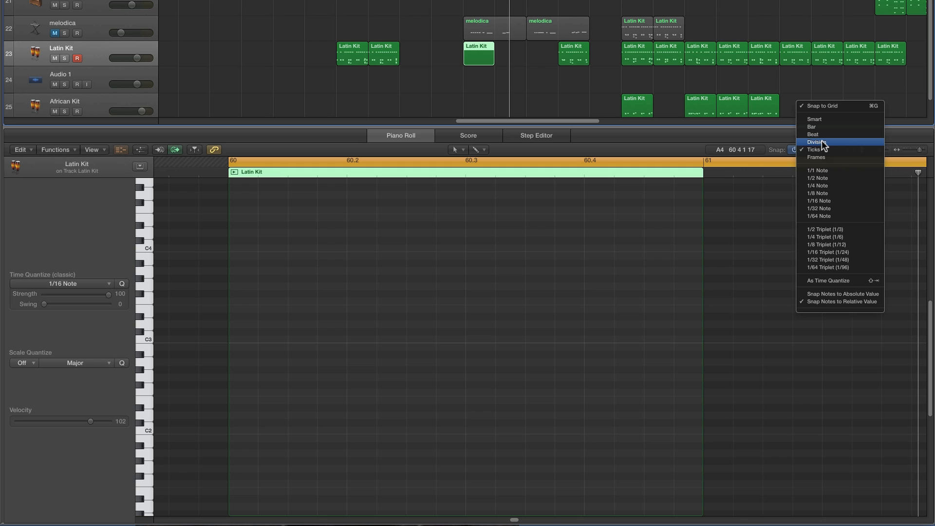
left_click(822, 142)
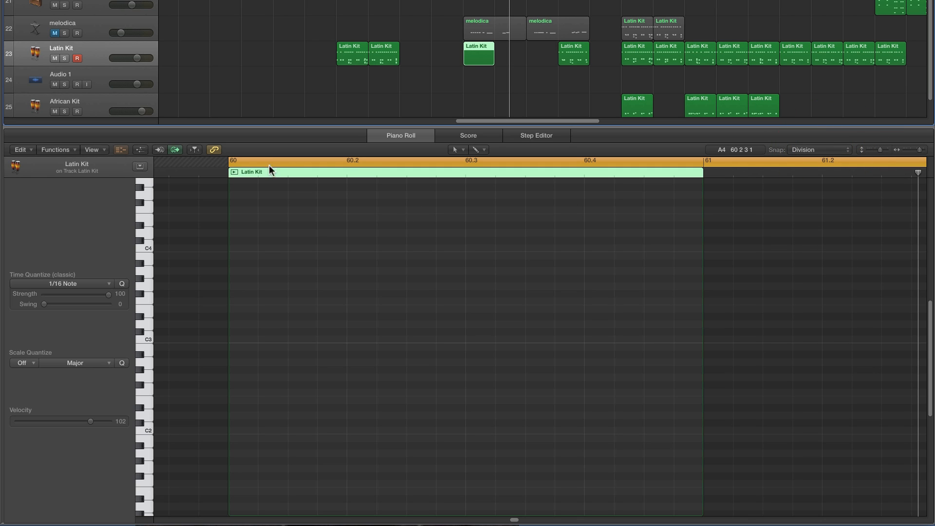
left_click(224, 162)
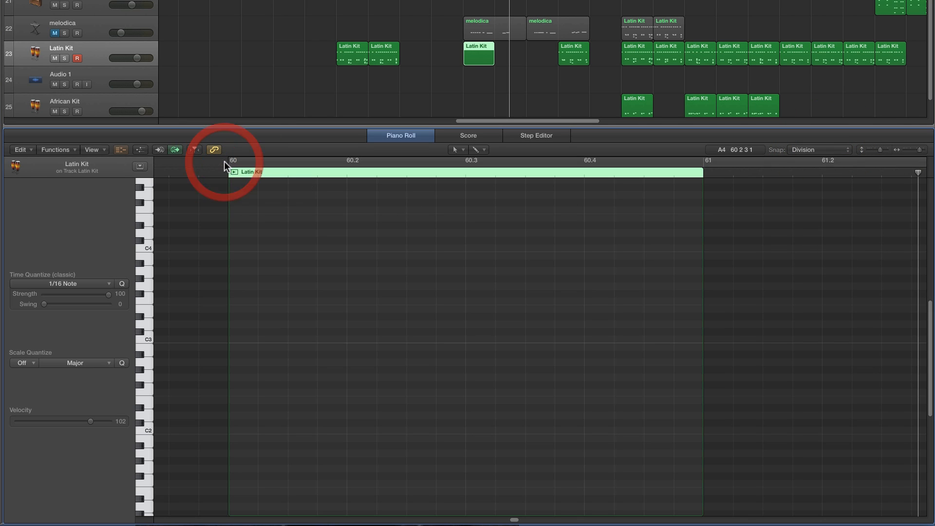
left_click_drag(227, 162, 691, 201)
- Audition the low drum keys around D#0, and draw a D#0 note at the start of bar 60 with the Pencil tool
left_click(922, 150)
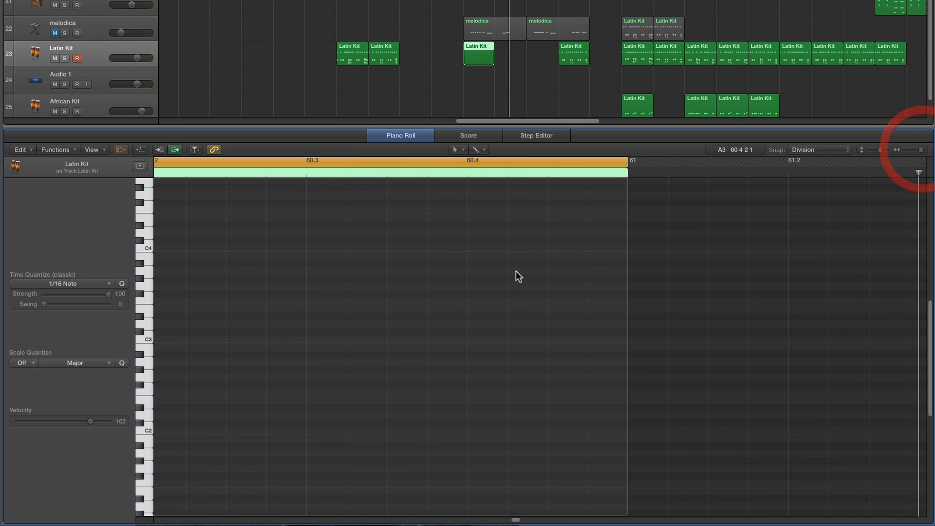
scroll(514, 277, "left", 3)
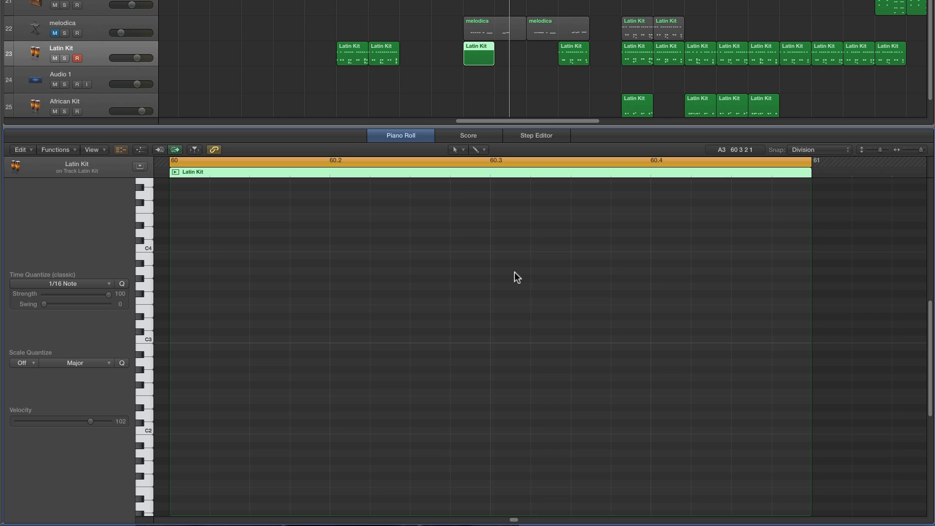
left_click(457, 150)
left_click(469, 175)
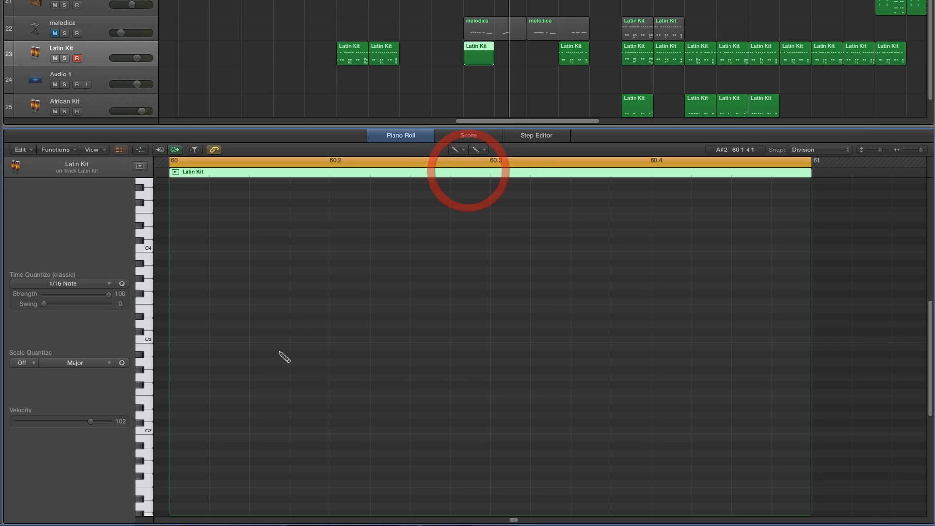
scroll(265, 378, "left", 1)
scroll(265, 379, "down", 10)
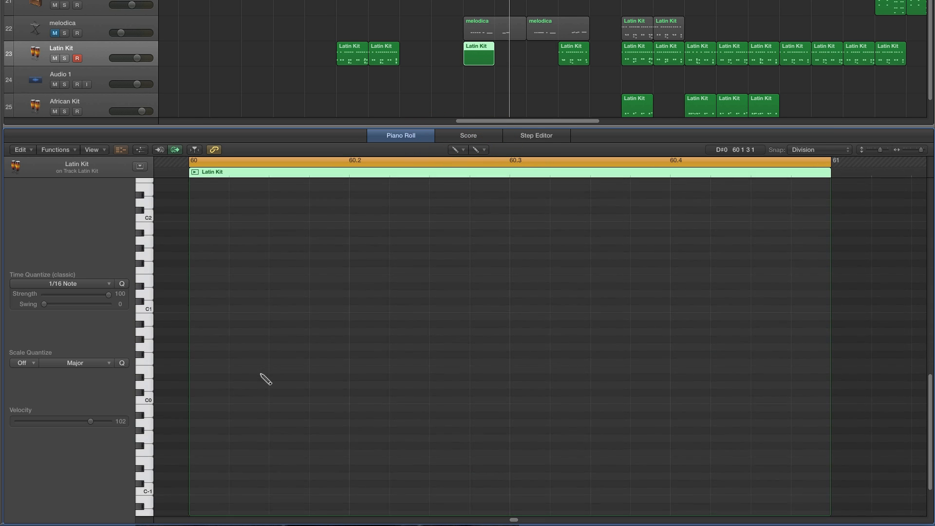
scroll(265, 379, "down", 1)
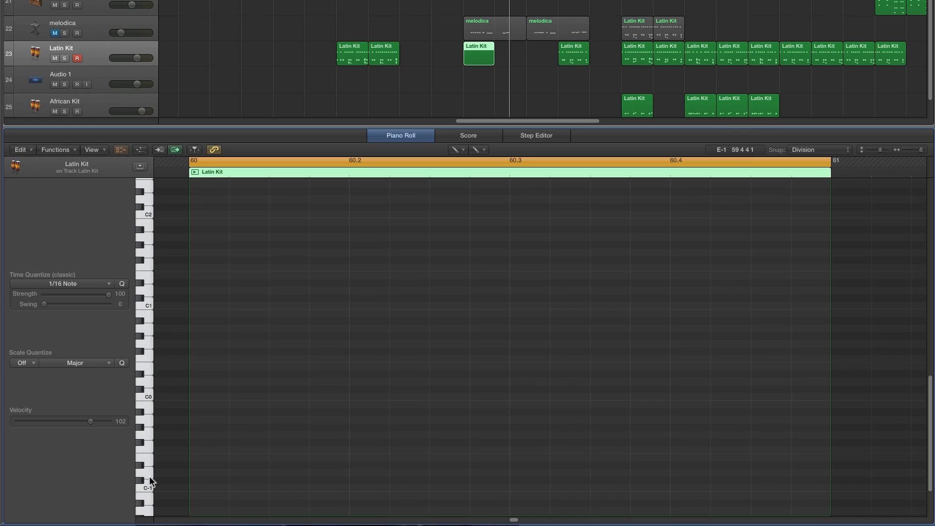
left_click(147, 378)
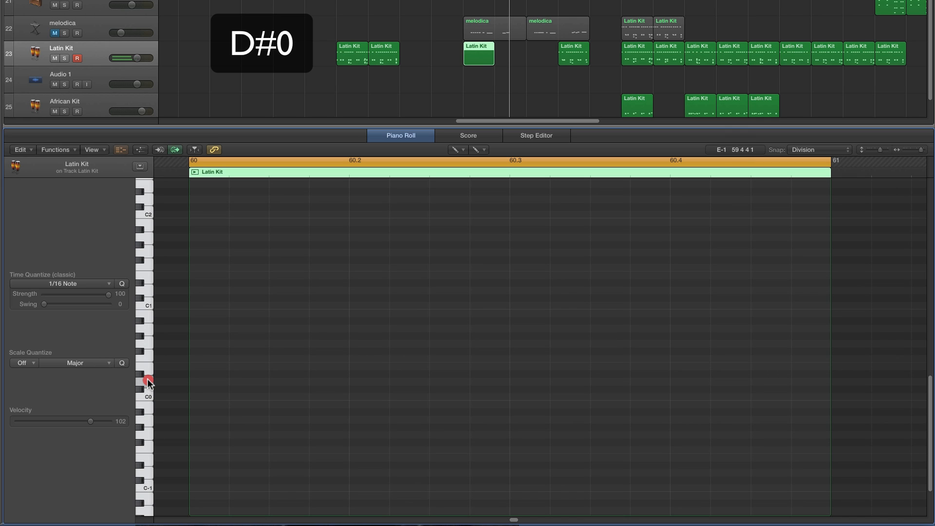
left_click(148, 372)
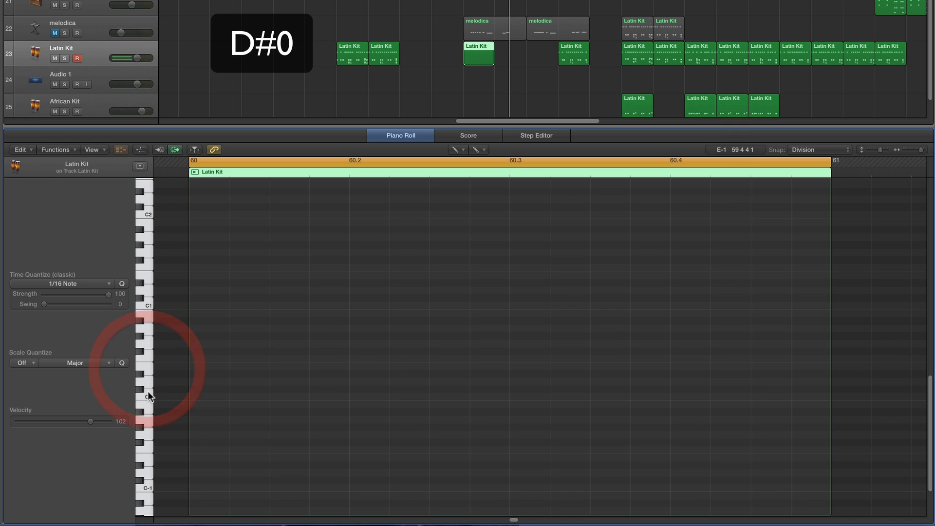
left_click(140, 378)
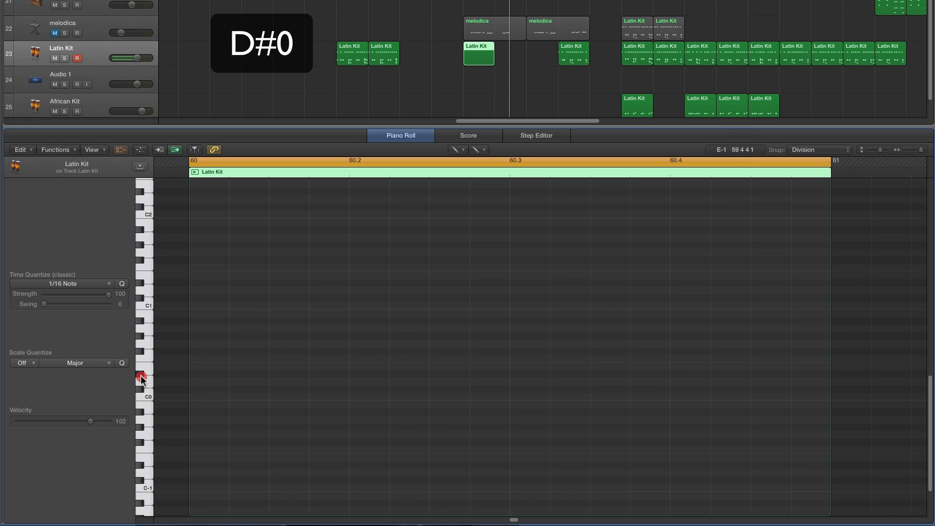
left_click(194, 376)
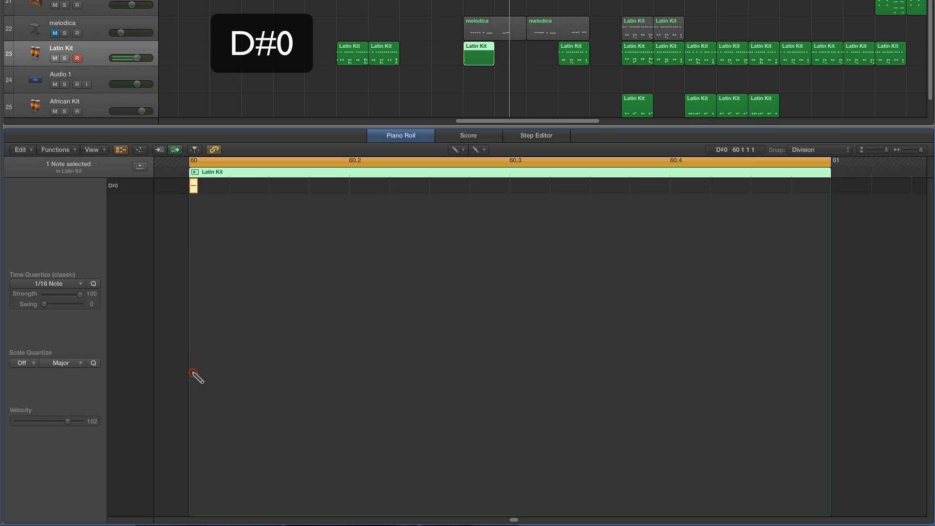
- Turn off the piano roll's collapsed view and set the D#0 note's velocity to 84
left_click(119, 148)
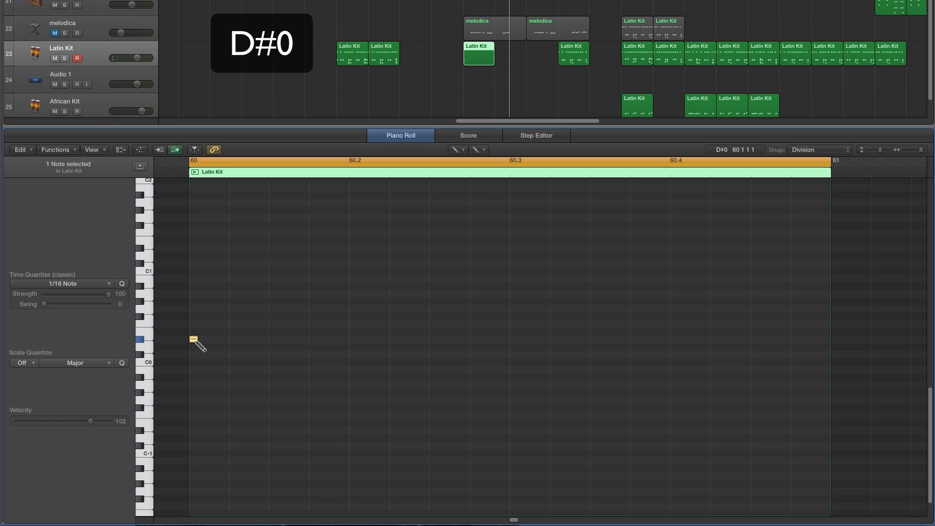
left_click_drag(91, 421, 84, 422)
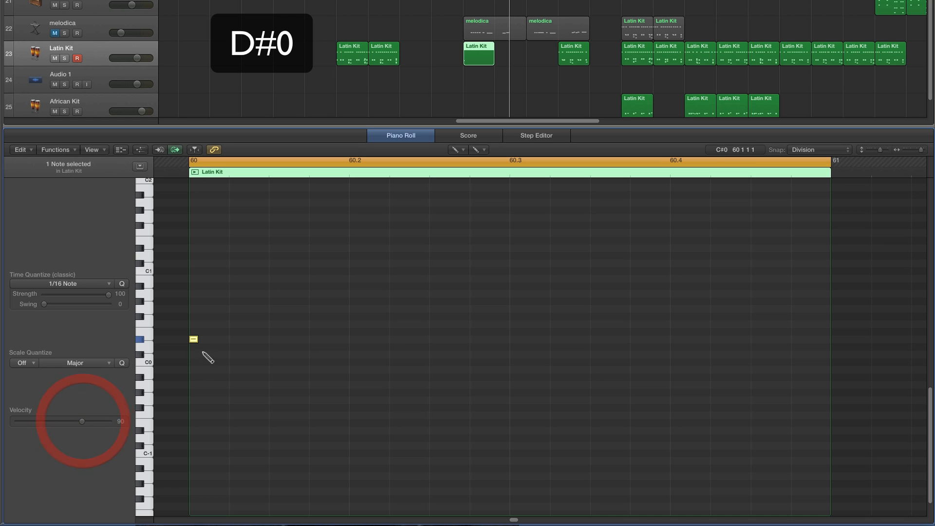
left_click(82, 420)
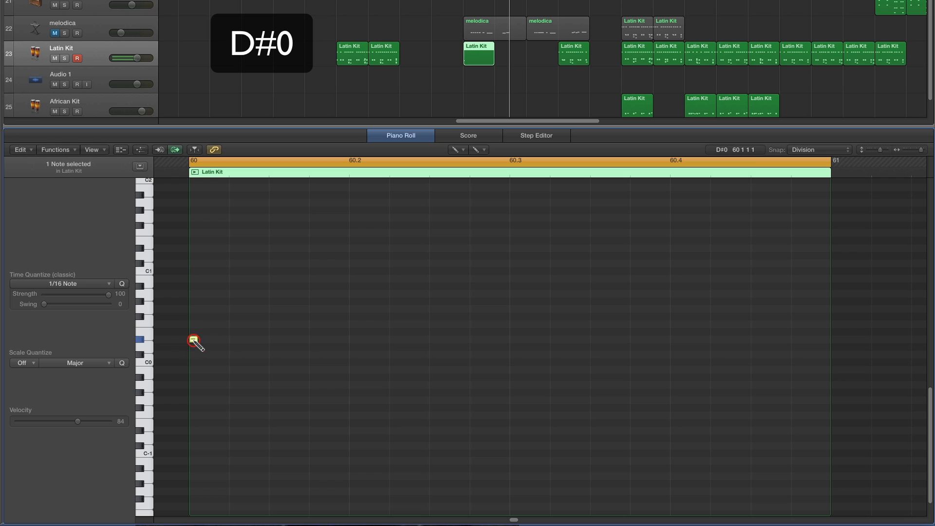
- Copy the D#0 note up to F0 at the start of bar 60 with the Pointer tool and audition the original
left_click(458, 149)
left_click(469, 162)
mouse_move(194, 338)
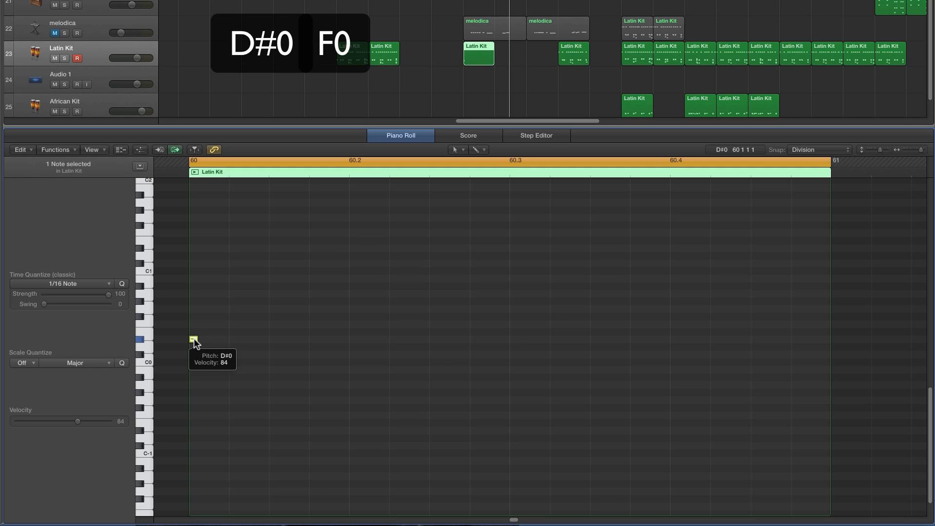
left_click(195, 338, "alt")
left_click_drag(193, 339, 194, 326)
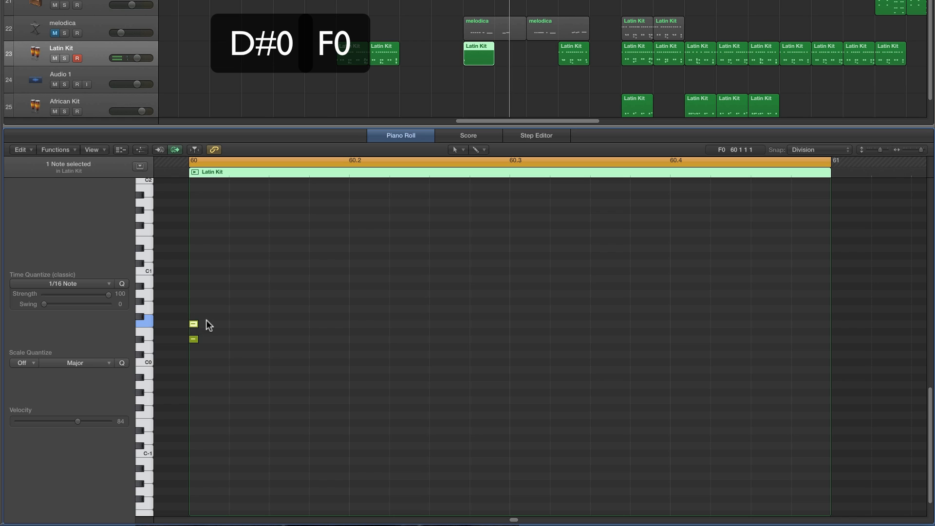
left_click(194, 339)
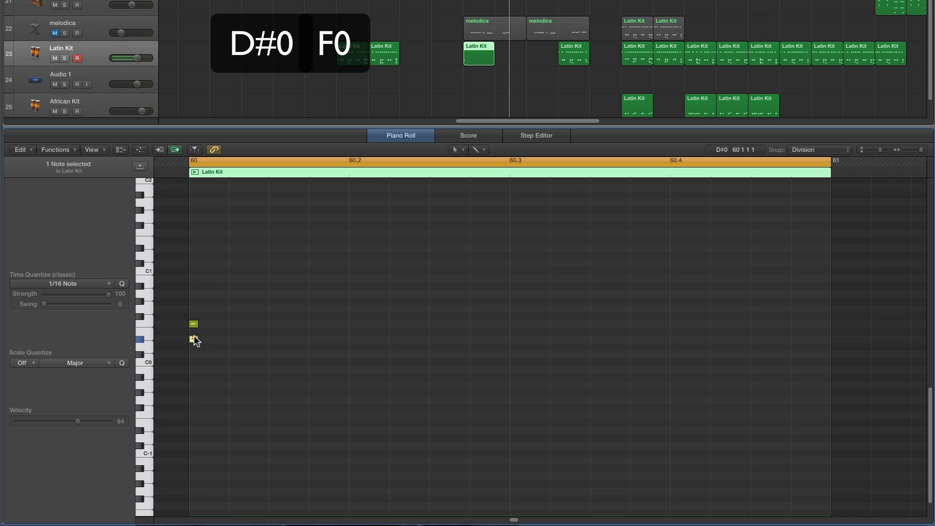
- Copy the F0 note up to B0 and C#1 at the start of bar 60 and audition both pitches
left_click(194, 325)
left_click_drag(194, 325, 193, 263)
left_click(194, 277)
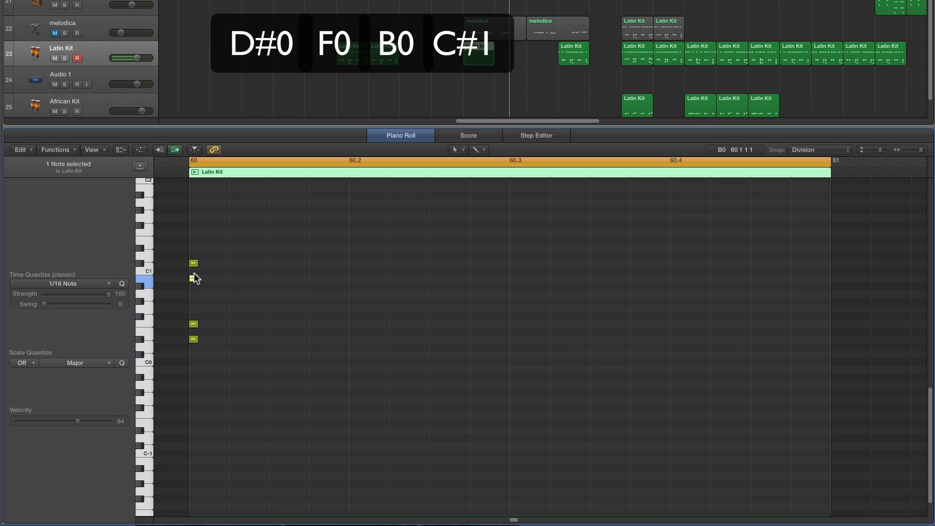
left_click(193, 264)
- Raise the Latin Kit track's volume to about +0.3 dB and audition the D#0, F0, B0 and C#1 notes
left_click_drag(136, 59, 140, 59)
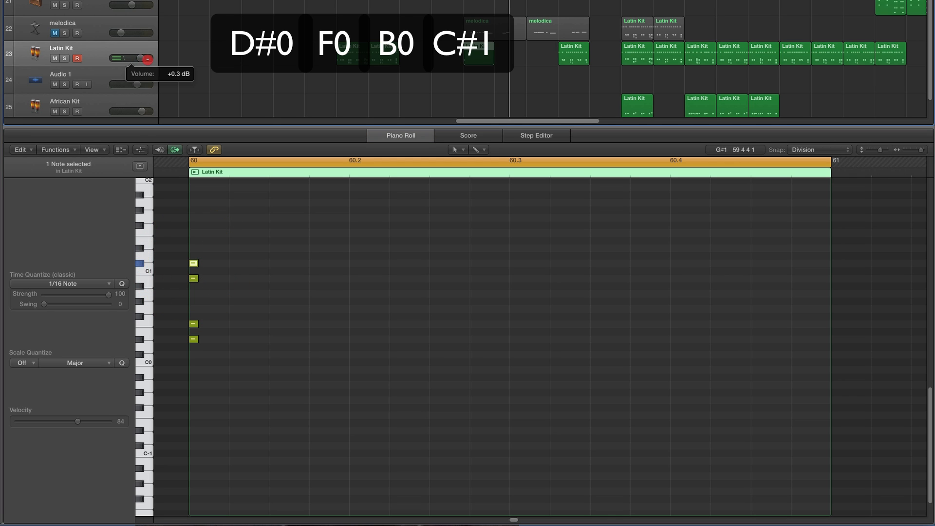
left_click(193, 340)
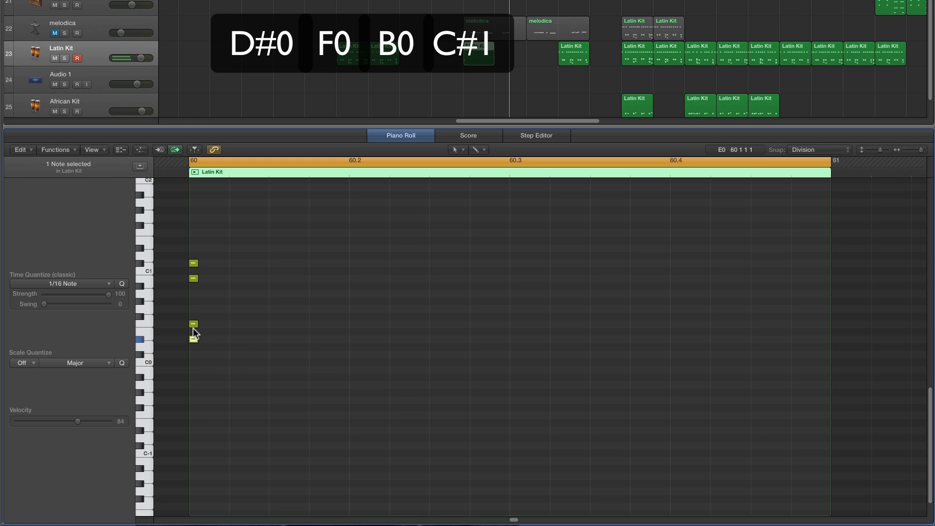
left_click(193, 324)
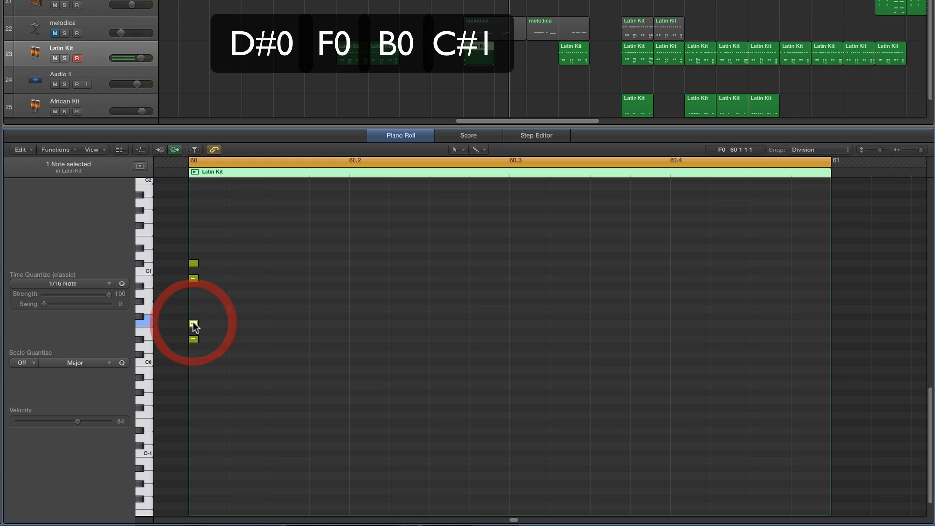
left_click(193, 279)
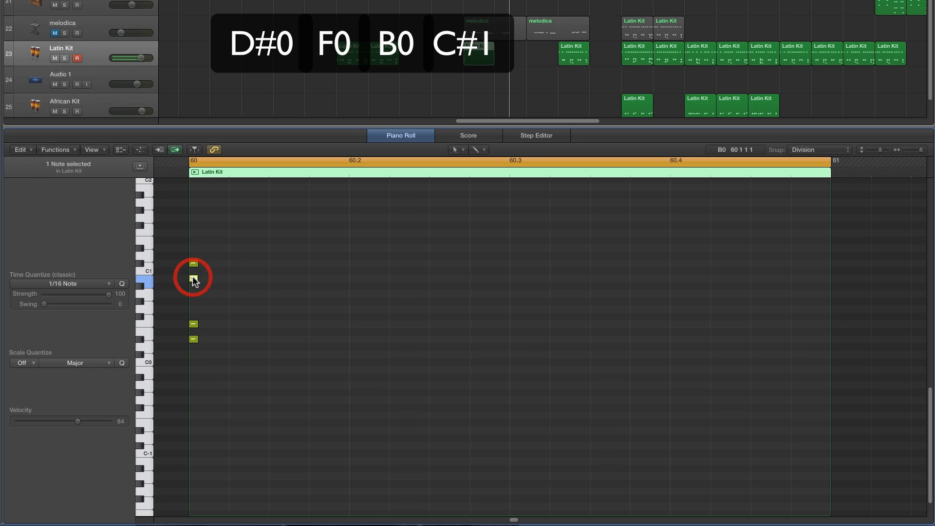
left_click(194, 264)
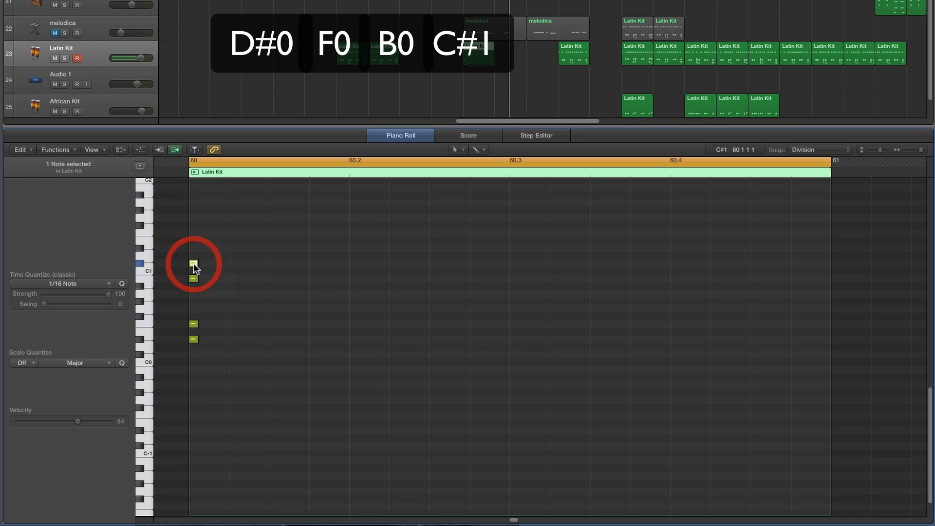
- Copy the C#1 note up to C3, C#3 and D3 at the start of bar 60 and audition the new pitches
scroll(219, 272, "up", 5)
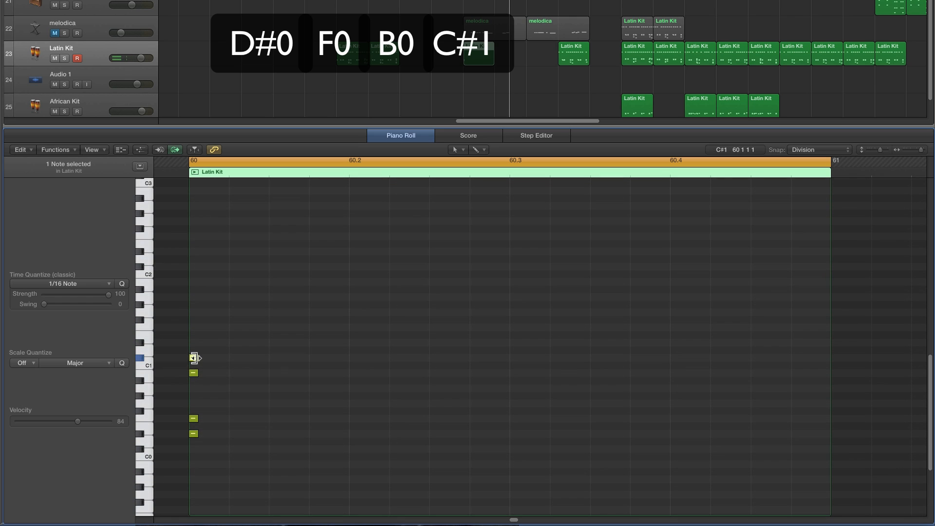
scroll(215, 353, "up", 3)
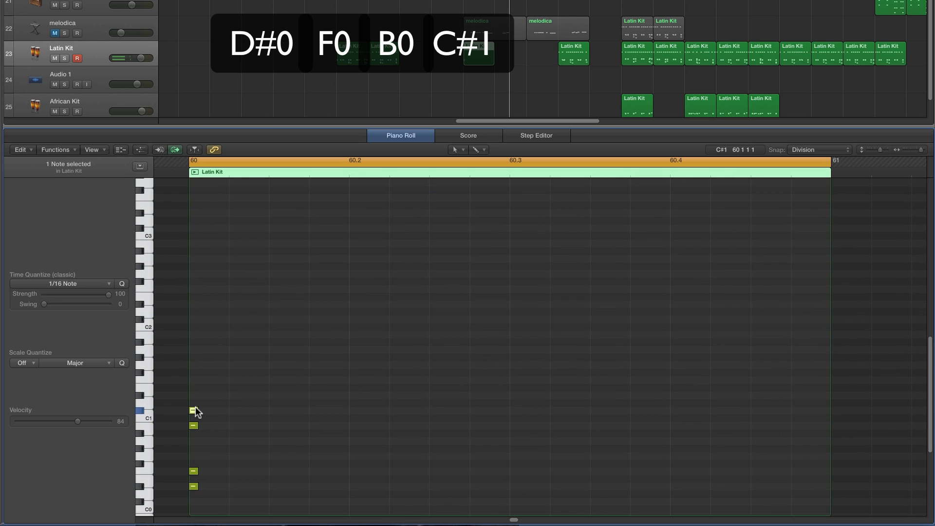
left_click(194, 410)
left_click_drag(194, 409, 194, 236)
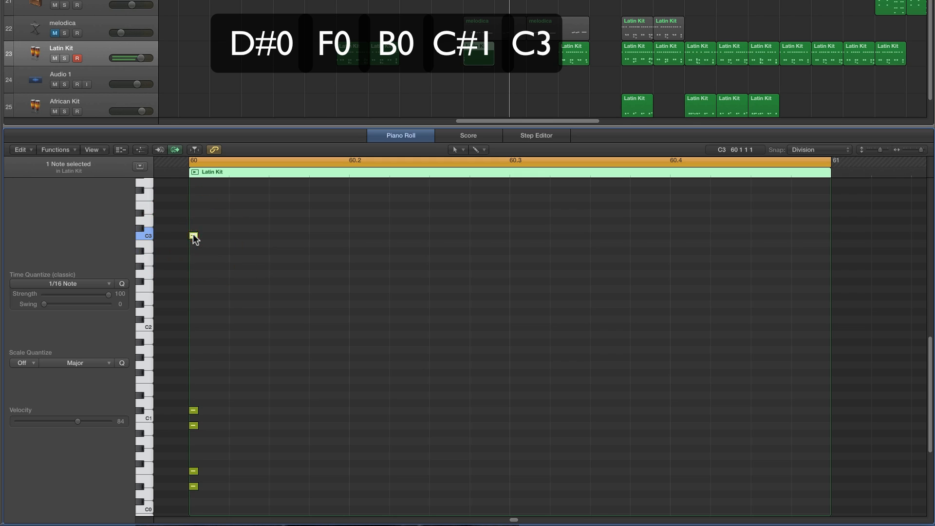
left_click(194, 236)
left_click_drag(193, 234, 194, 223)
left_click(193, 229)
left_click(194, 222)
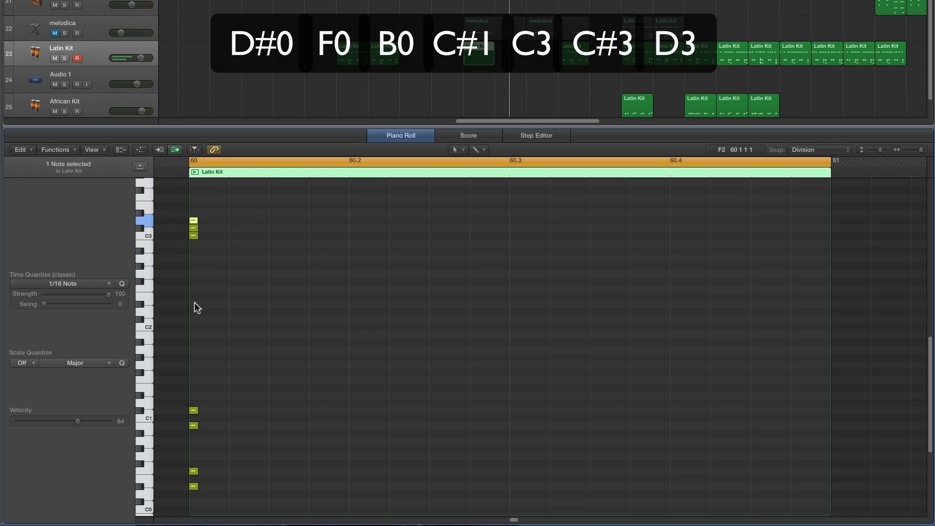
- Collapse the piano roll to the used pitches, move the B0 and C#1 notes to 60 1 3, and copy the pair to 60 1 4
scroll(264, 382, "down", 2)
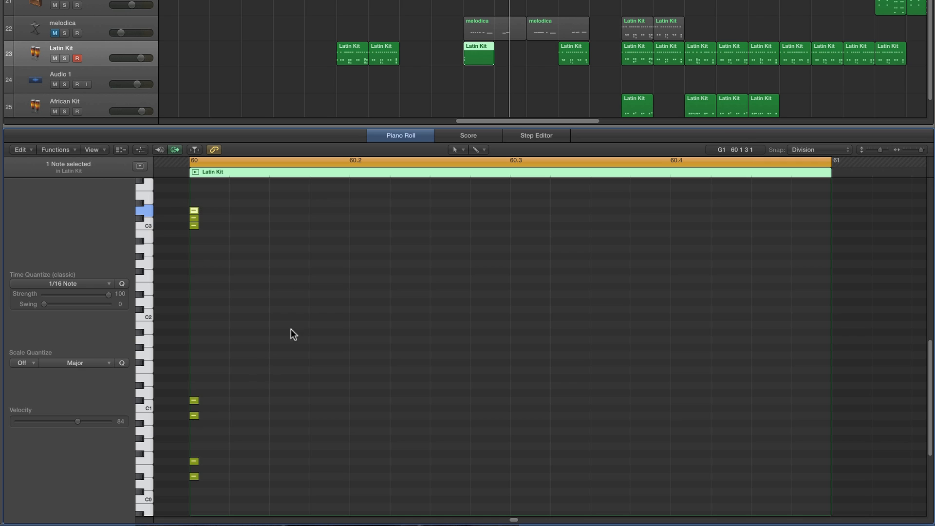
left_click(120, 149)
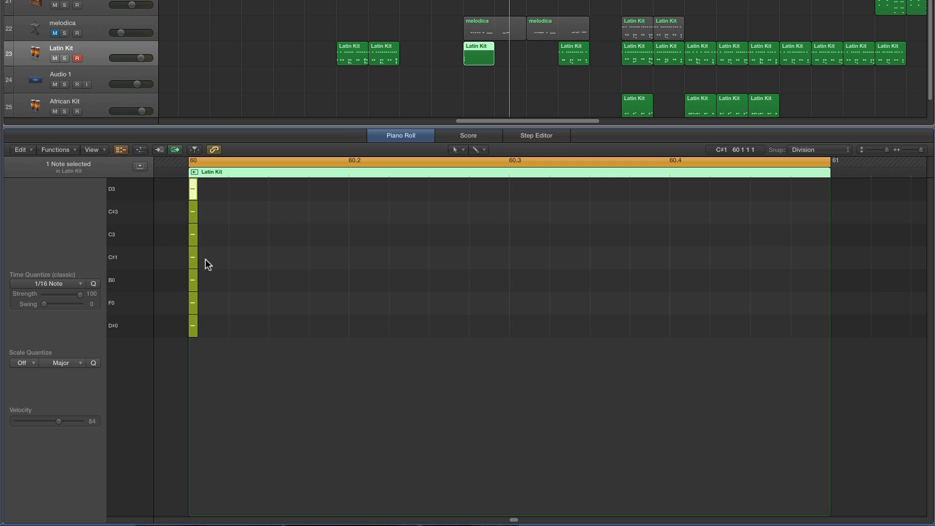
left_click_drag(205, 255, 190, 279)
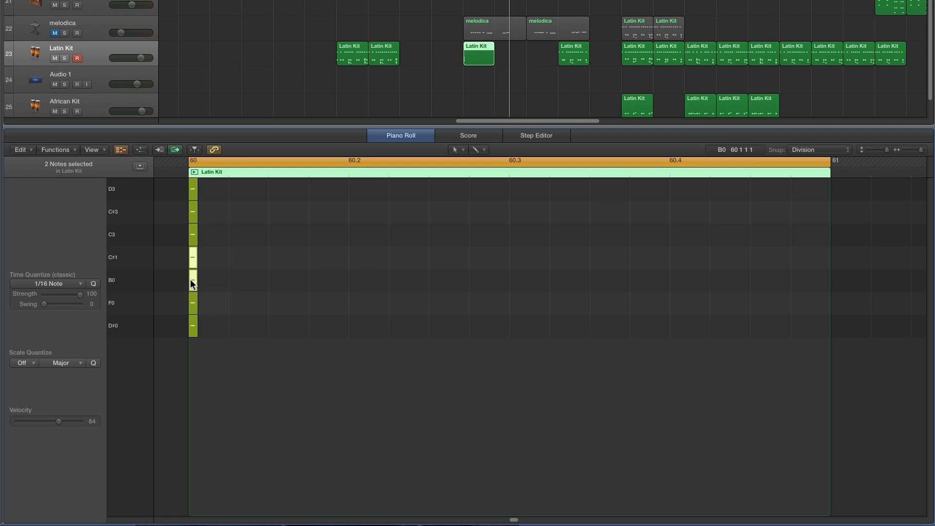
left_click_drag(191, 282, 267, 282)
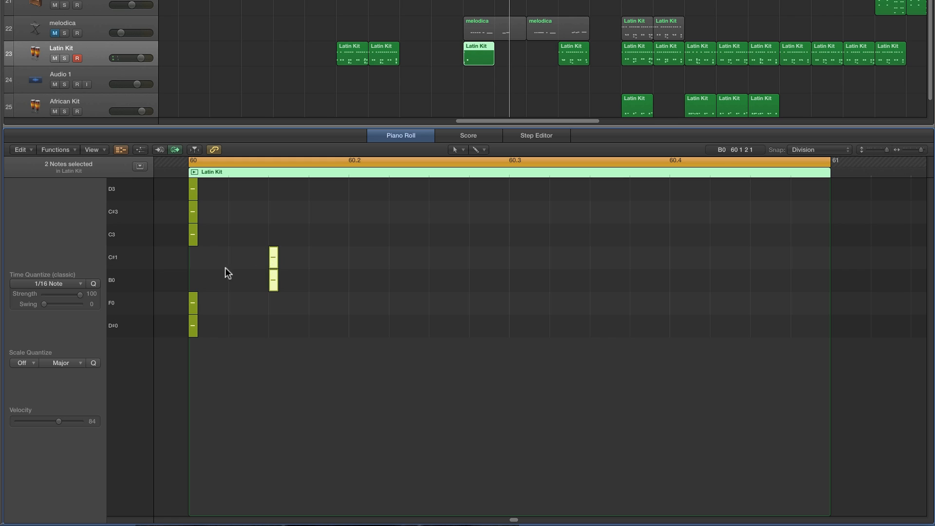
left_click_drag(274, 280, 313, 280)
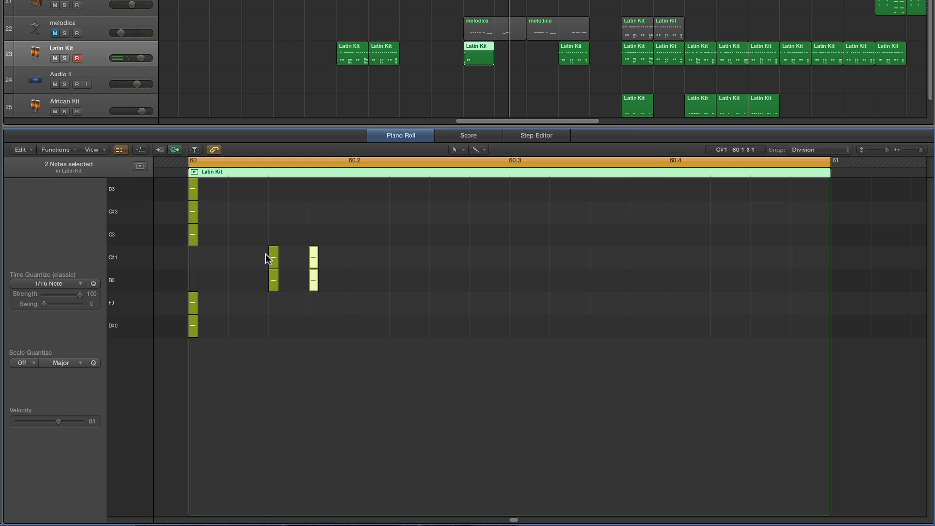
- Copy the four B0 and C#1 notes of beat 1 to the same positions in beats 2, 3 and 4
left_click_drag(258, 246, 317, 296)
left_click_drag(273, 280, 744, 284)
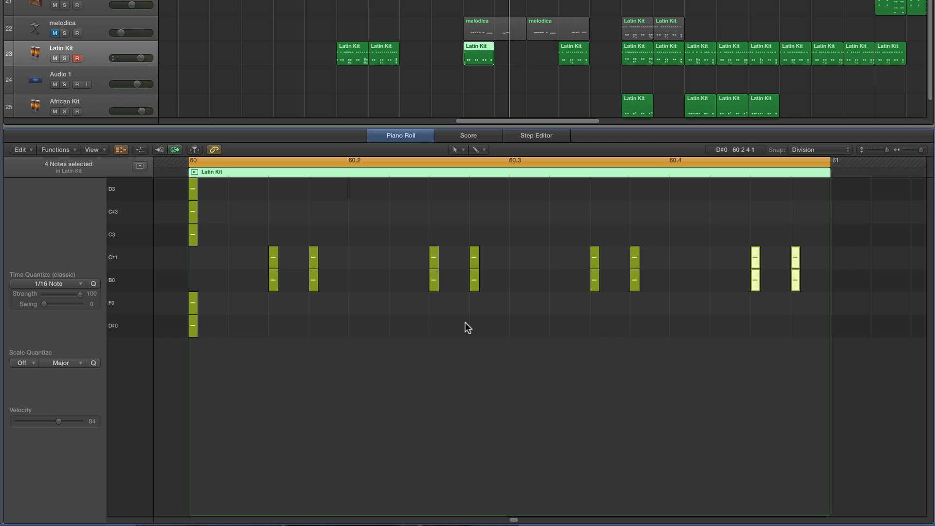
- Solo the Latin Kit track and play back the cycled bar
key("space")
key("space")
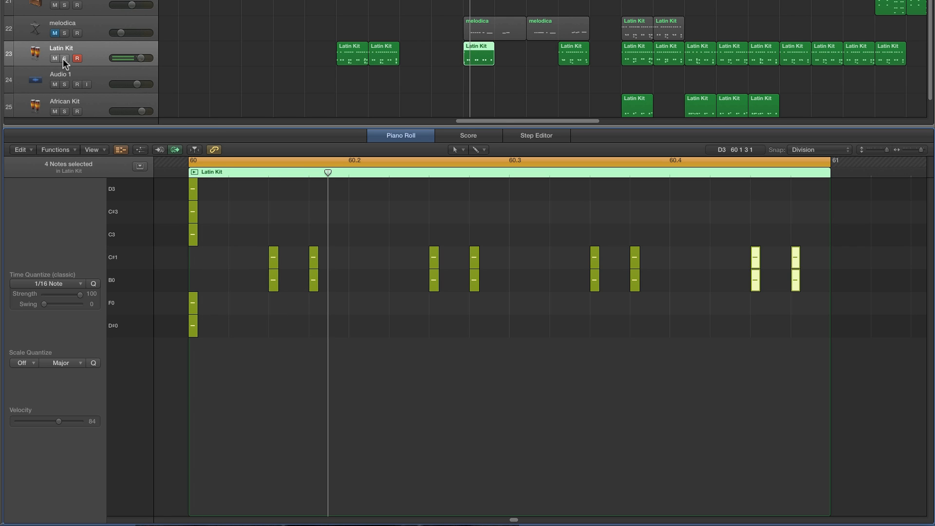
left_click(64, 58)
key("space")
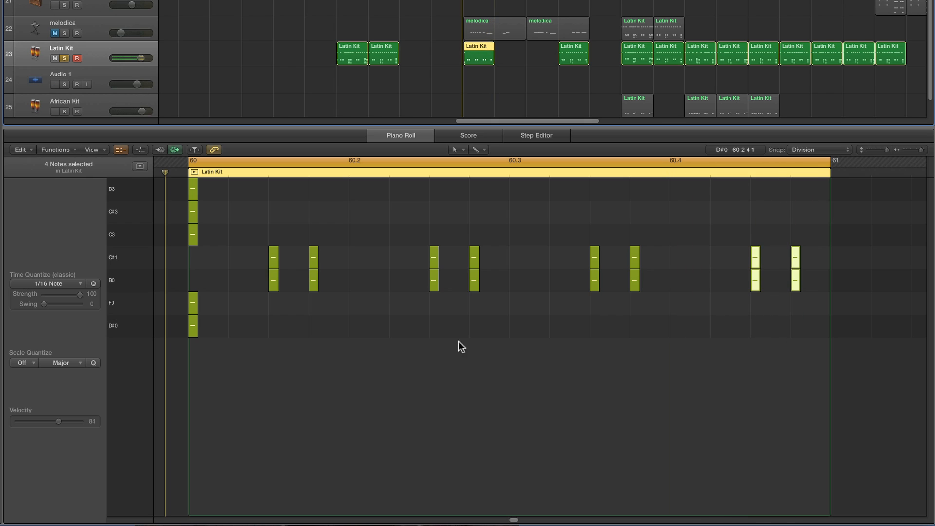
- Move the F0 note to 60 2 3 and the D#0 note to 60 2 4, copy both to beat 4, and play the bar
left_click(194, 303)
left_click_drag(194, 307, 425, 310)
left_click_drag(193, 326, 479, 331)
left_click_drag(418, 294, 485, 345)
left_click_drag(434, 306, 760, 316)
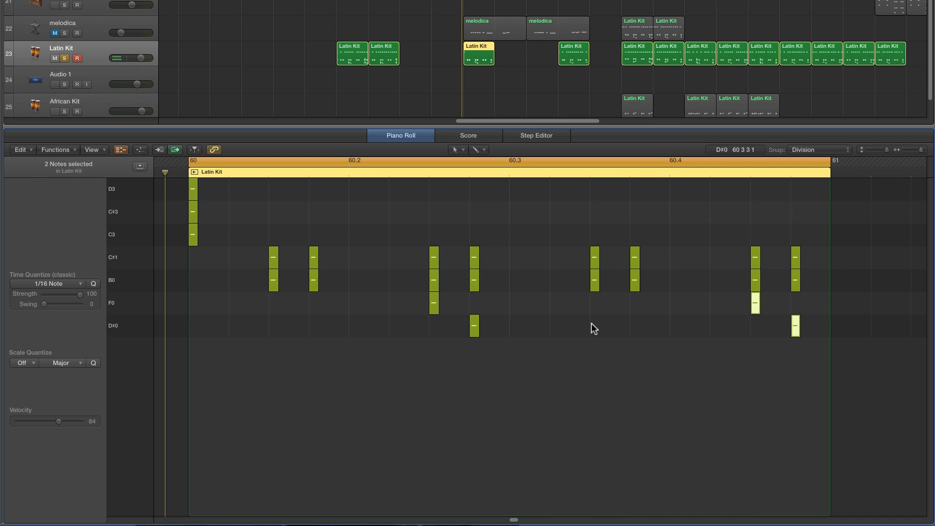
key("space")
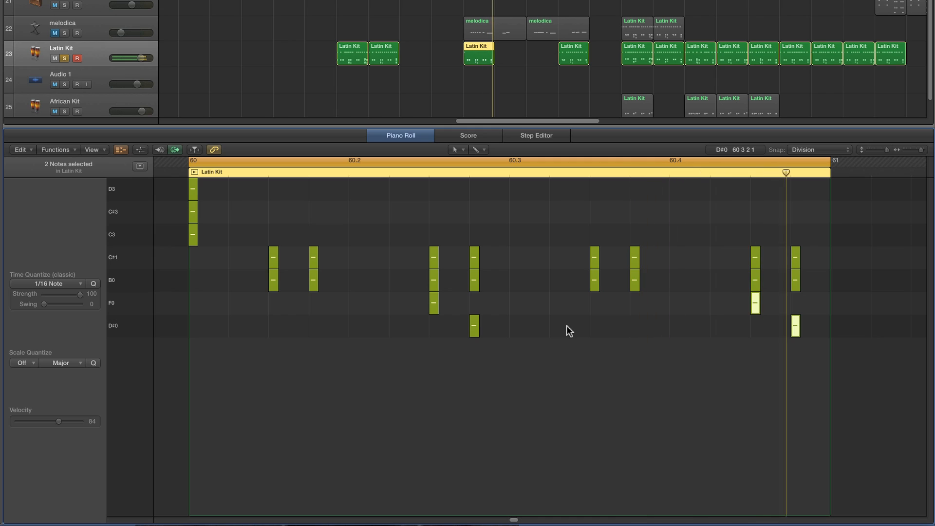
- Copy the C3 note at the start of bar 60 to 60 1 3 and audition both notes
left_click(194, 237)
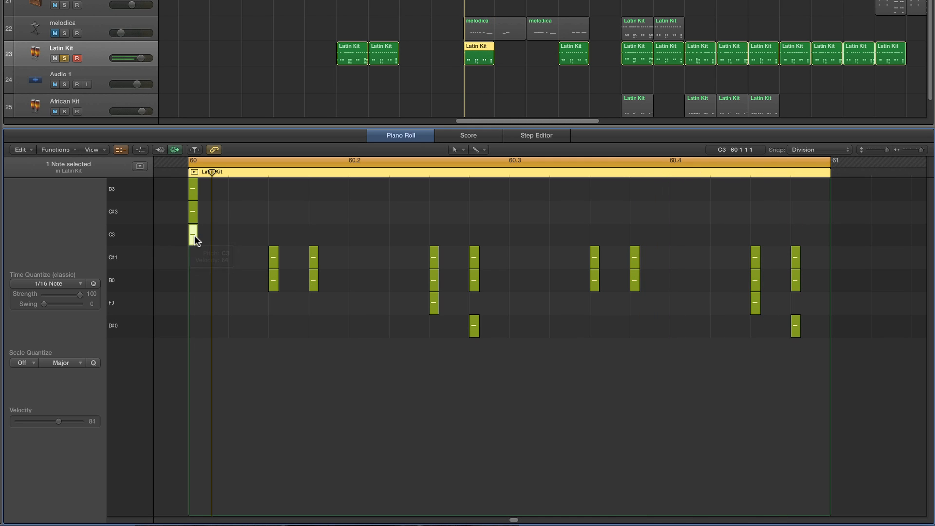
left_click_drag(193, 237, 265, 239)
left_click(193, 237)
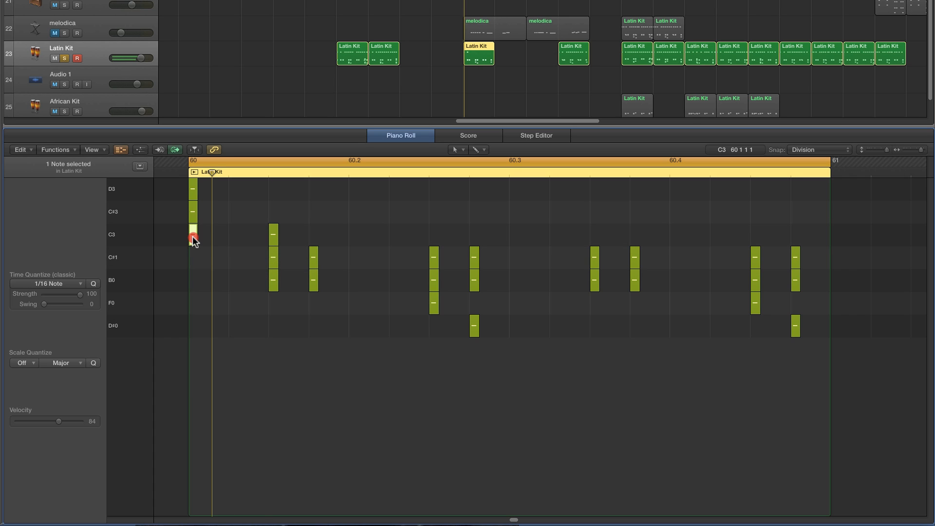
left_click(272, 235)
- Draw C3 notes on sixteenths 1, 3 and 4 of beats 2 and 4, and 1 and 3 of beat 3, and play the bar
left_click(462, 148)
left_click(470, 173)
left_click(356, 234)
left_click(437, 234)
left_click(478, 229)
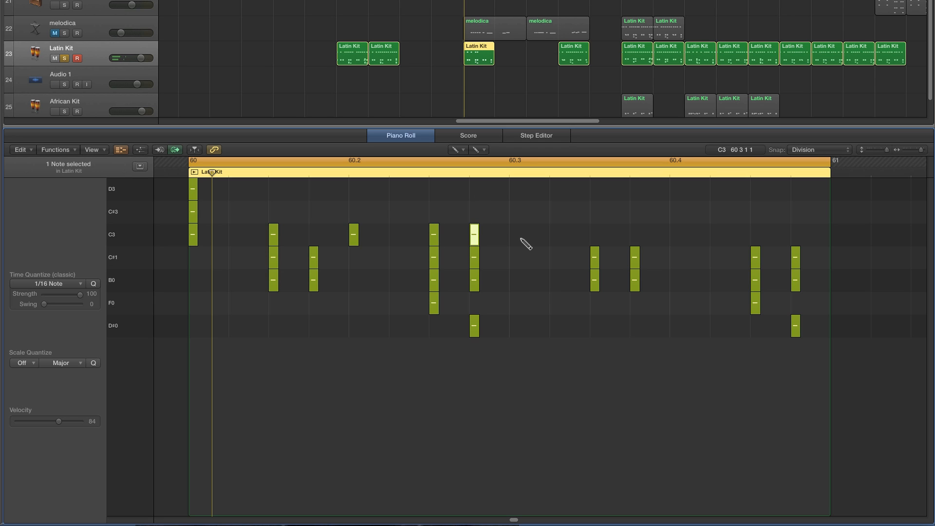
left_click(526, 231)
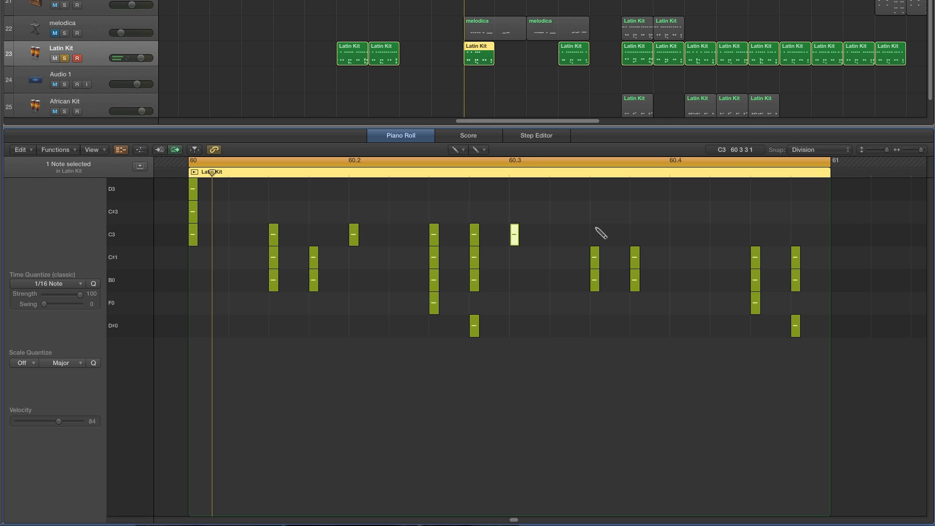
left_click(615, 233)
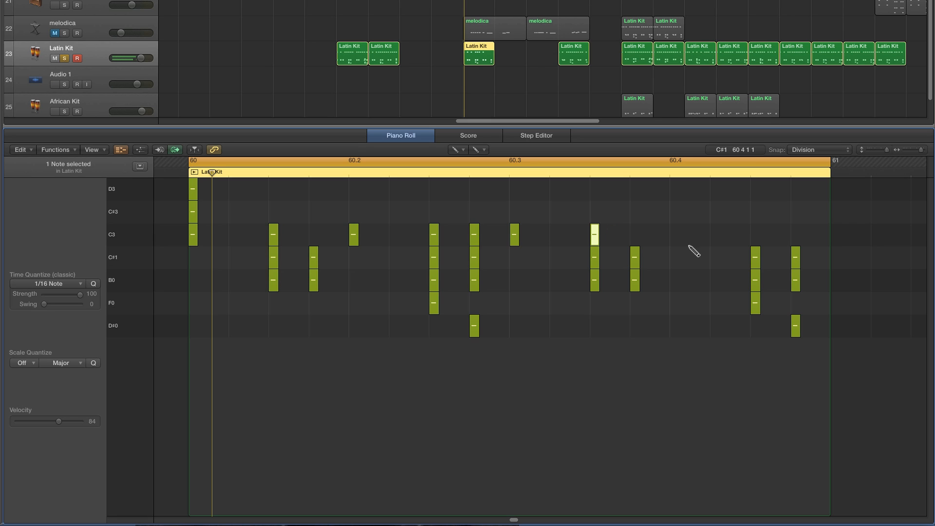
left_click(698, 236)
left_click(767, 232)
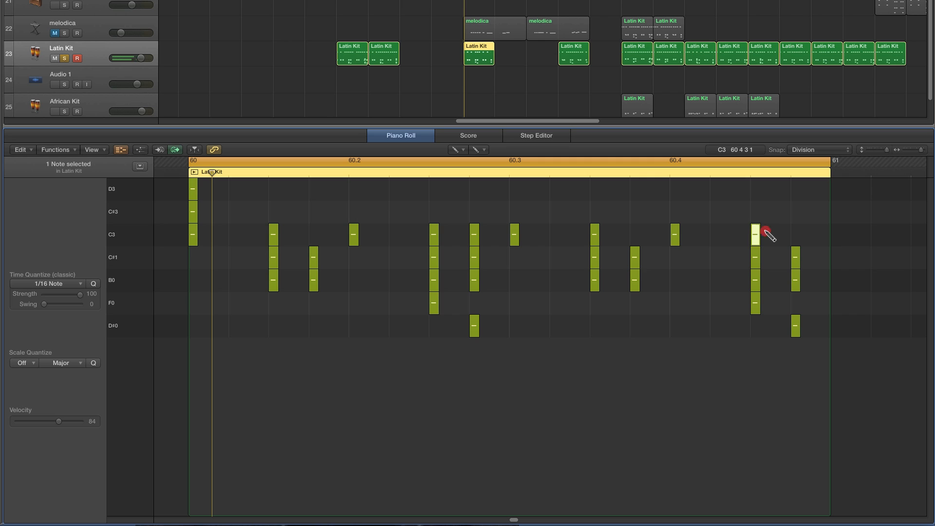
left_click(799, 233)
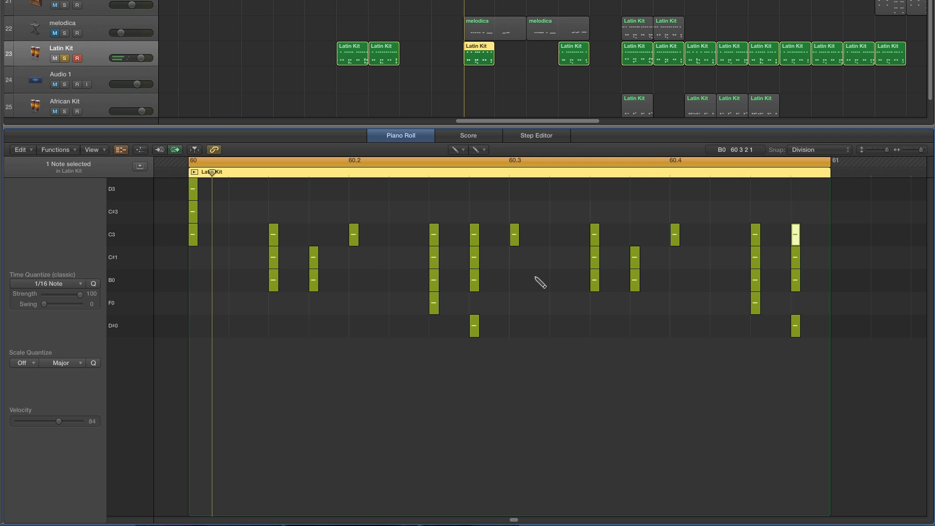
key("space")
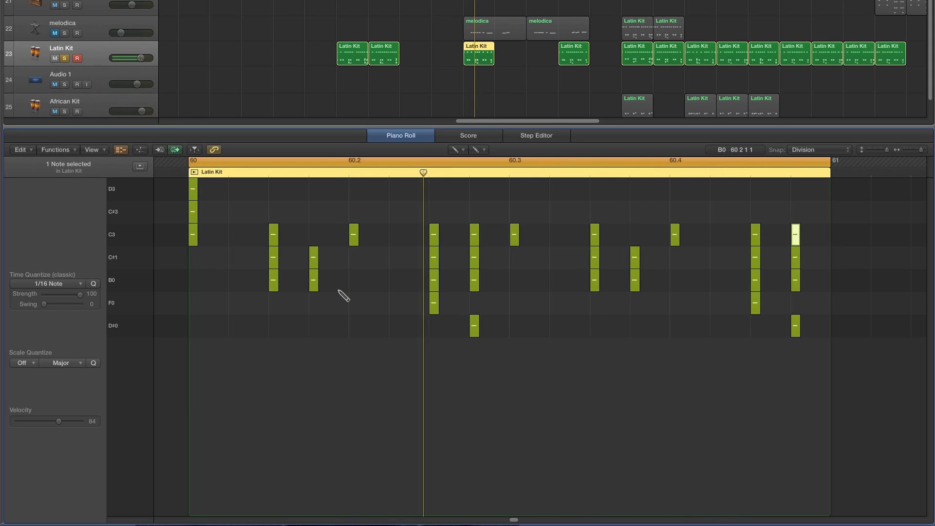
- Place C#3 notes on the second sixteenth of beats 2 and 4, and D3 notes on the first and fourth sixteenths of those beats
left_click_drag(194, 212, 385, 223)
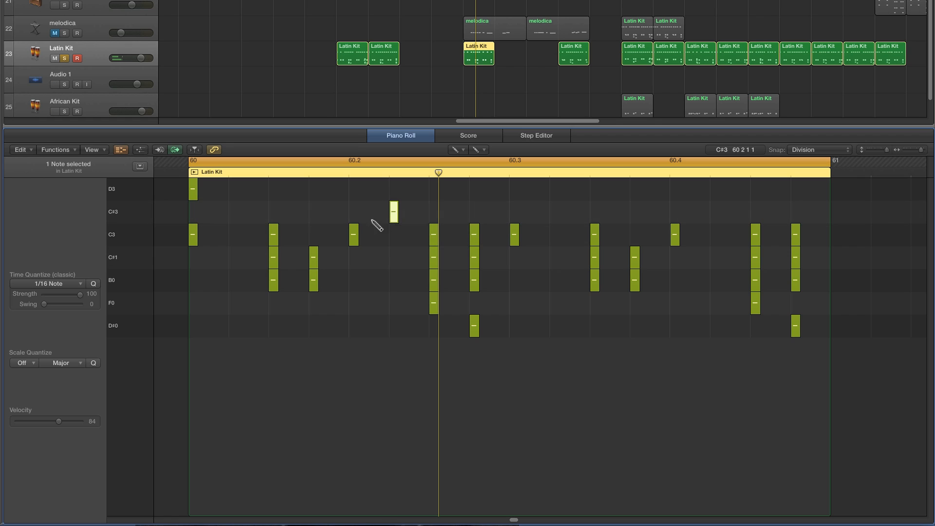
left_click(356, 240)
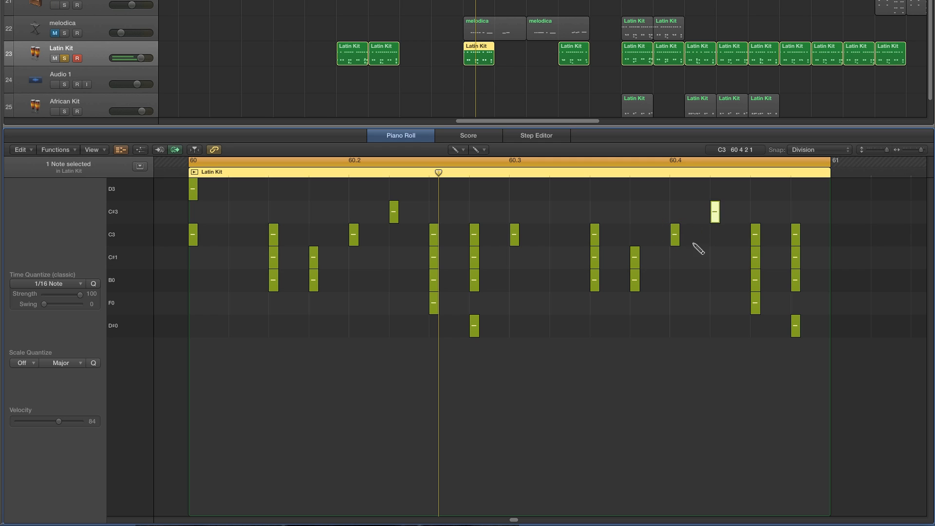
left_click_drag(193, 191, 345, 191)
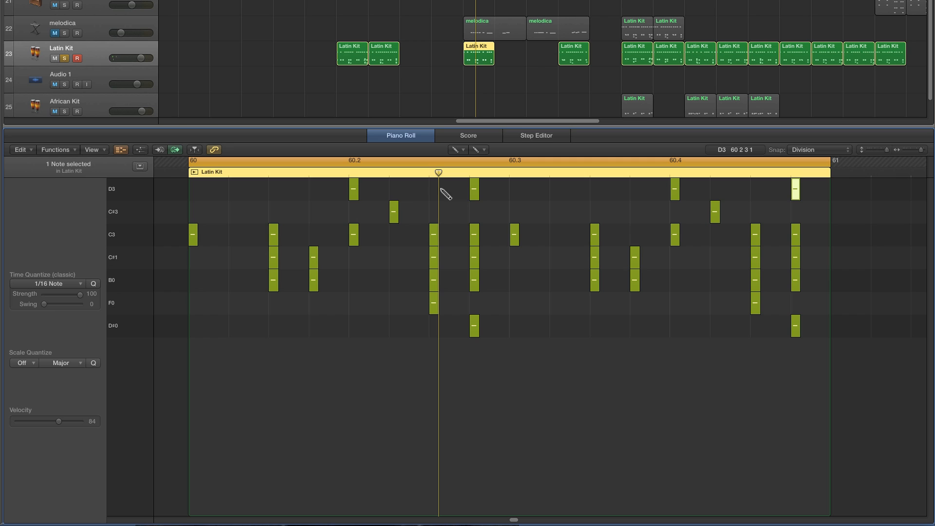
left_click(354, 190)
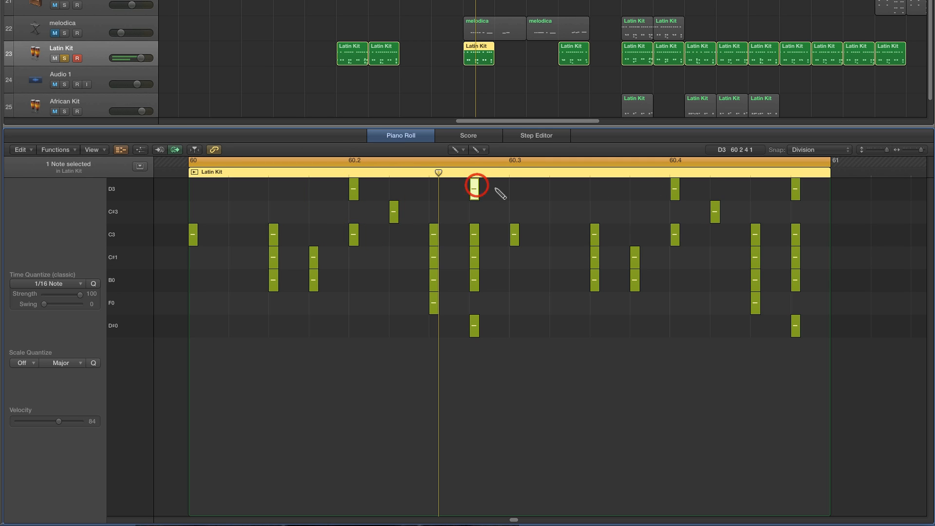
- Play the bar, unsolo the Latin Kit, lower its track volume slightly against the full mix, and solo it again
key("space")
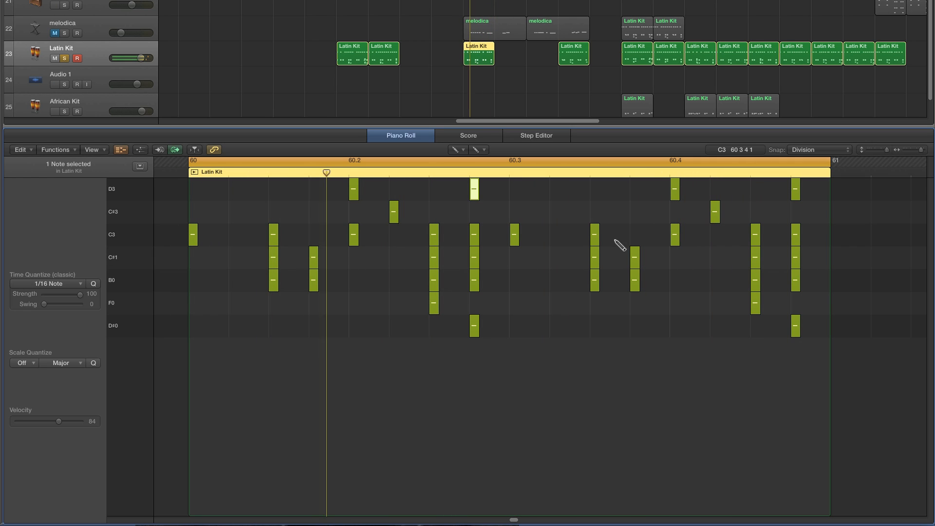
left_click(67, 59)
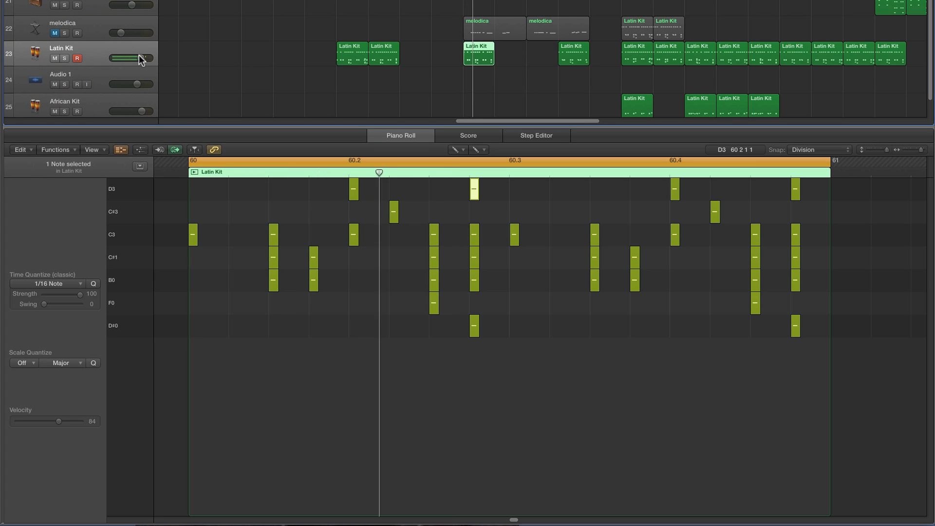
left_click_drag(142, 57, 135, 57)
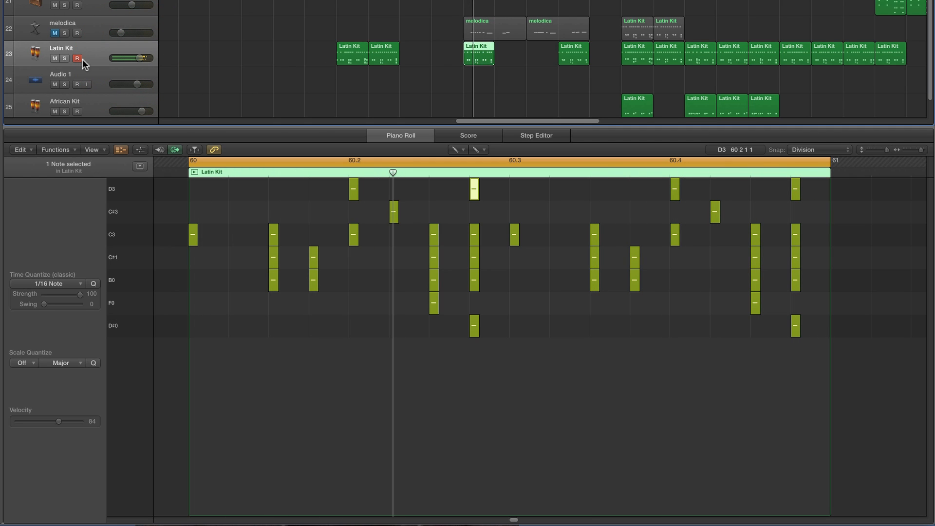
left_click(65, 58)
- Switch the piano roll to the Pointer Tool and set Snap to Ticks
left_click(453, 150)
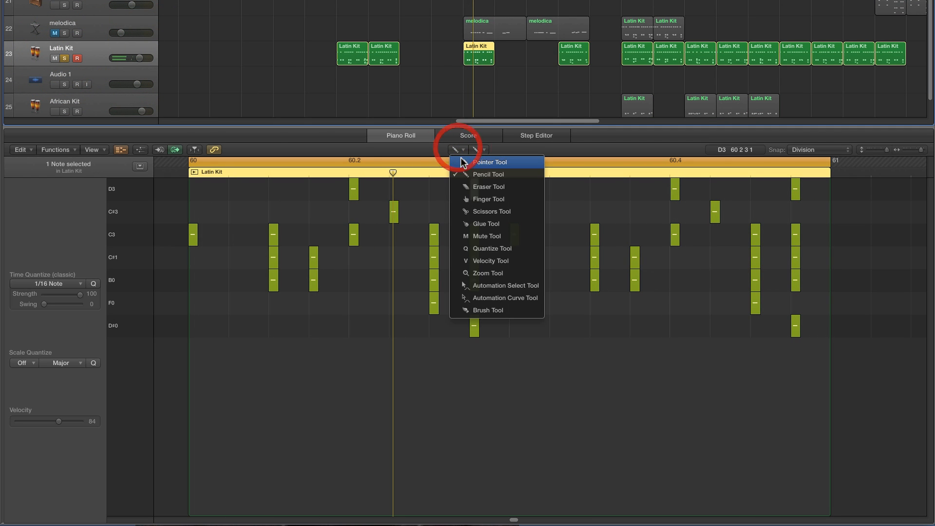
left_click(468, 158)
left_click(810, 151)
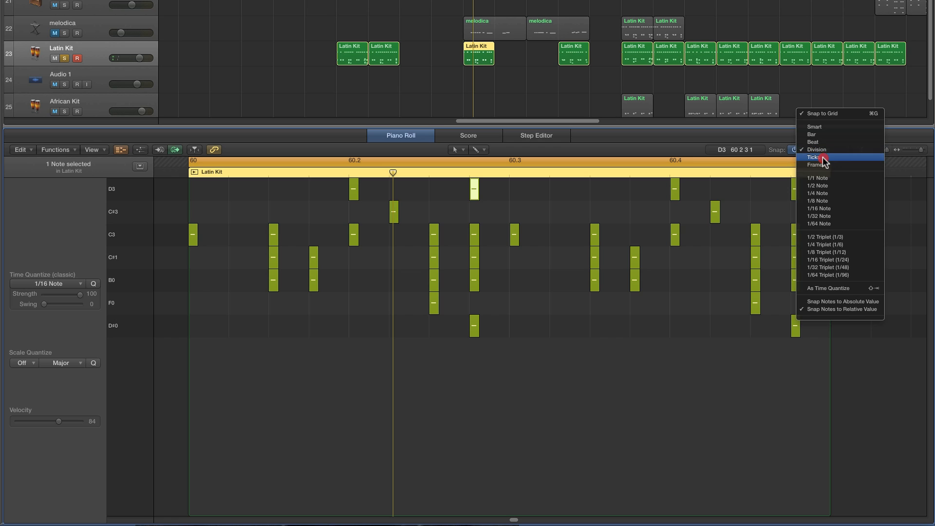
left_click(814, 157)
- Nudge the F0 and D#0 note pairs late, with the F0 notes at about 60 2 3 17 and 60 4 3 12
left_click_drag(419, 301, 478, 339)
left_click_drag(434, 311, 438, 312)
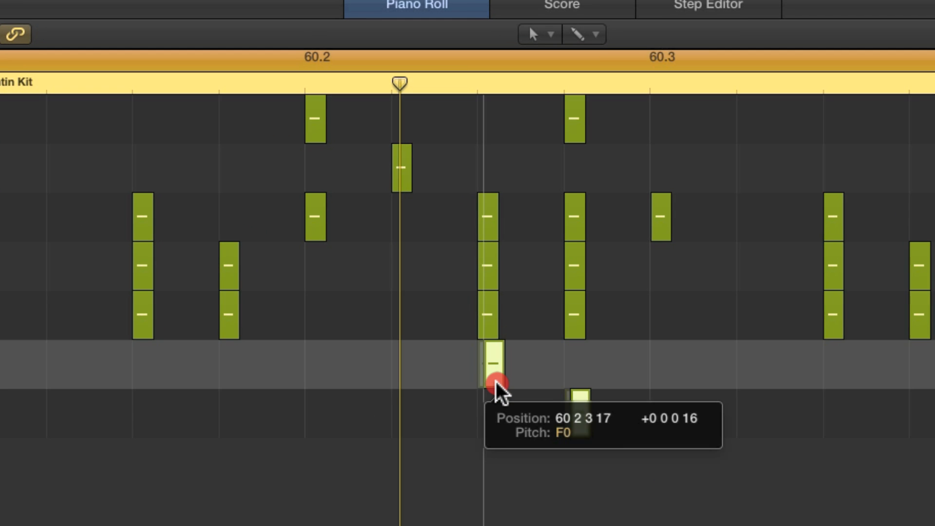
left_click_drag(497, 387, 501, 390)
left_click_drag(810, 357, 932, 450)
left_click_drag(832, 379, 841, 376)
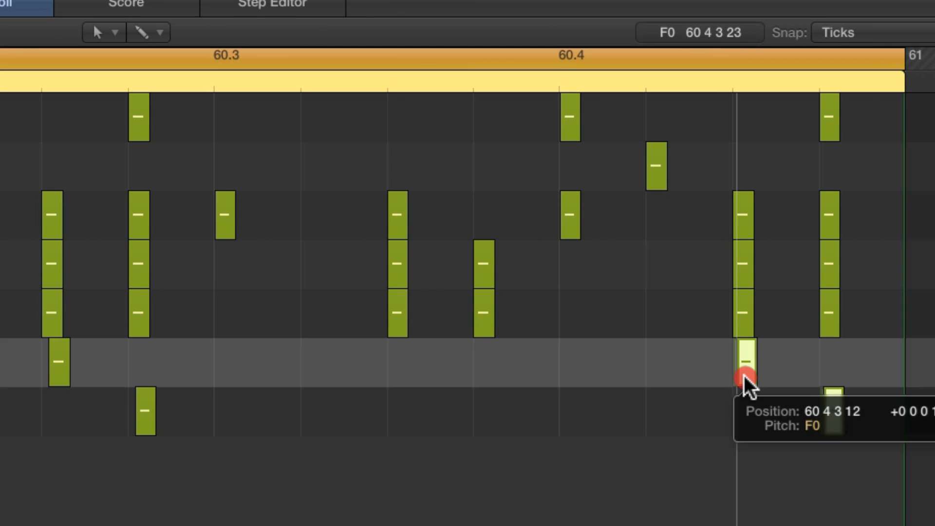
left_click_drag(744, 377, 745, 377)
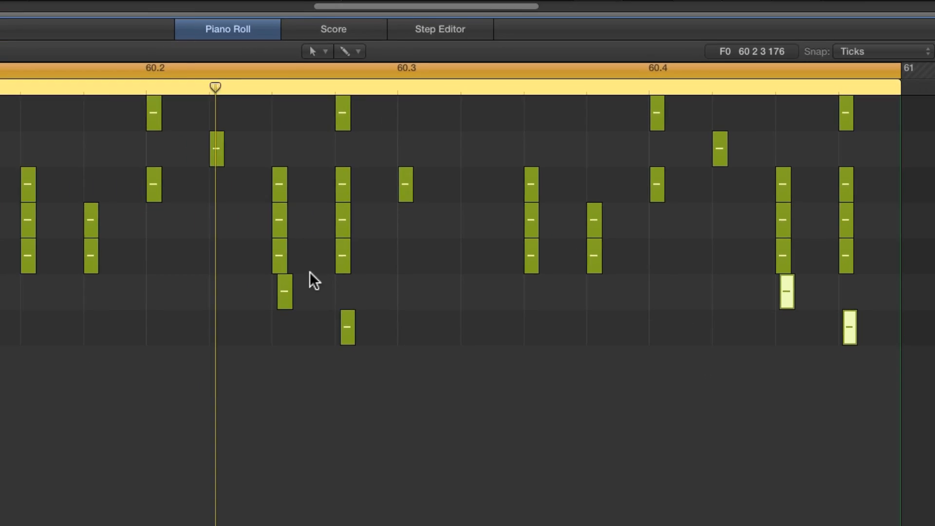
left_click_drag(179, 185, 287, 230)
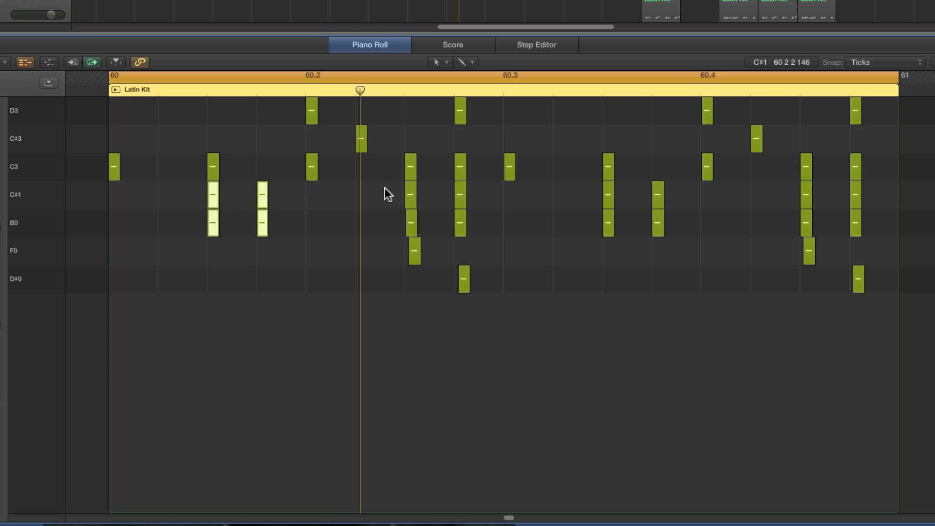
left_click_drag(385, 188, 470, 226)
left_click_drag(591, 186, 707, 228)
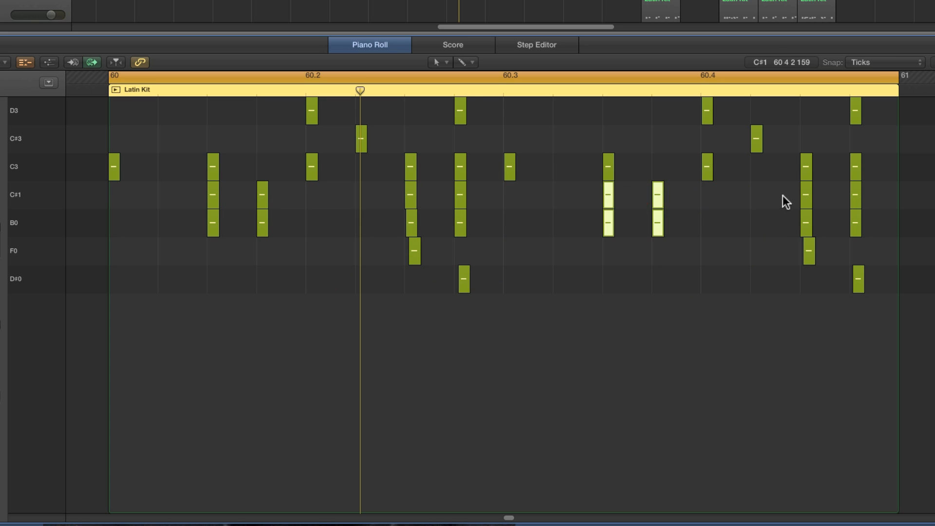
left_click_drag(783, 194, 855, 229)
left_click(241, 249)
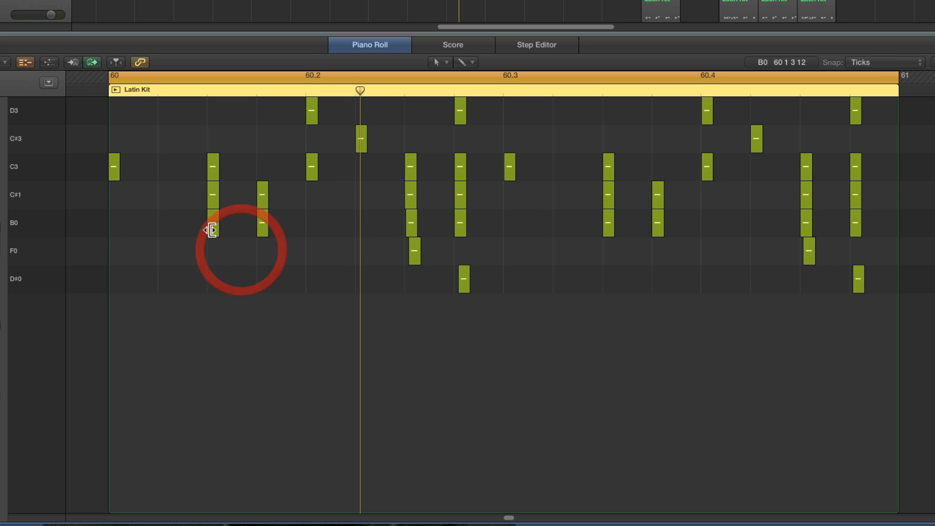
- Nudge the C#1 and B0 notes on sixteenths 3 and 4 of beat 1 and in beat 2 a few ticks late
mouse_move(212, 230)
left_mouse_down()
mouse_move(213, 199)
mouse_move(216, 216)
left_mouse_up()
left_click_drag(264, 193, 266, 219)
left_click_drag(409, 200, 412, 198)
left_click_drag(460, 222, 411, 227)
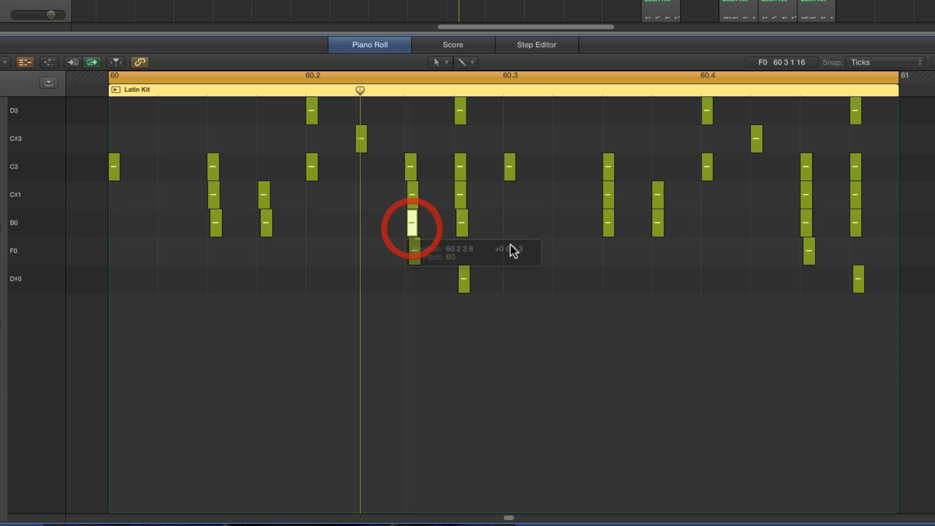
- Nudge the C#1 and B0 notes in beat 3 and the C#1, B0 and F0 notes at 60 4 3 a few ticks late
left_click(609, 222)
left_click_drag(609, 219, 609, 197)
mouse_move(656, 218)
left_mouse_down()
mouse_move(659, 198)
mouse_move(661, 224)
left_mouse_up()
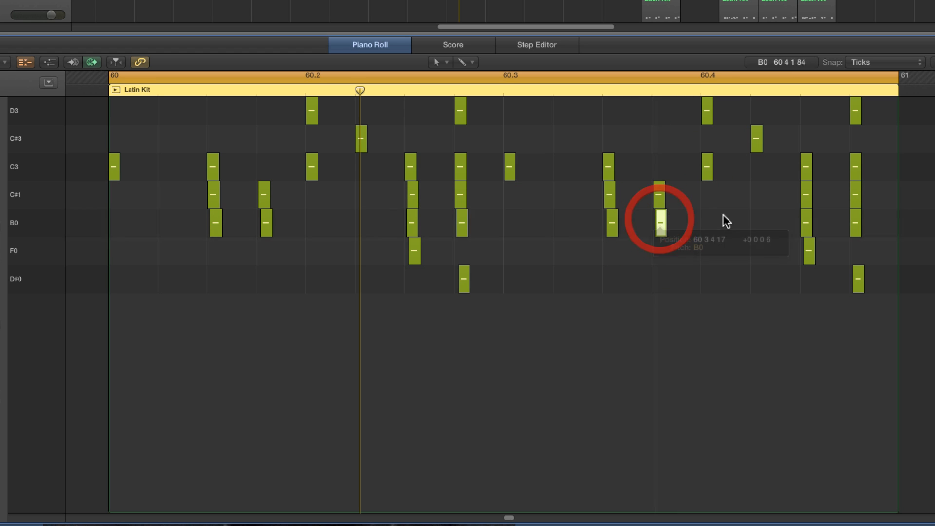
left_click_drag(806, 198, 814, 253)
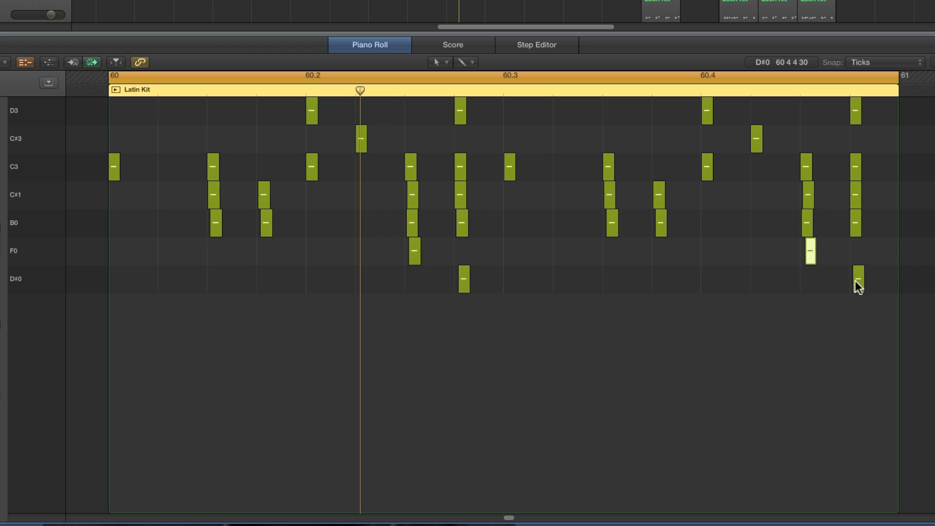
- Nudge the D#0, C#1 and B0 notes at 60 4 4 slightly late and play the bar
left_click_drag(856, 281, 857, 281)
left_click(464, 286)
left_click(414, 257)
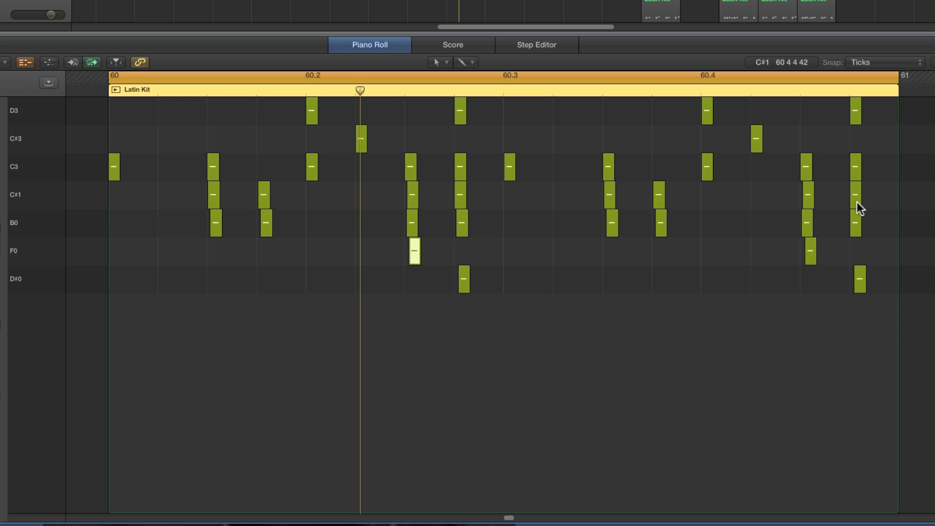
mouse_move(856, 219)
left_mouse_down()
mouse_move(856, 198)
mouse_move(859, 224)
left_mouse_up()
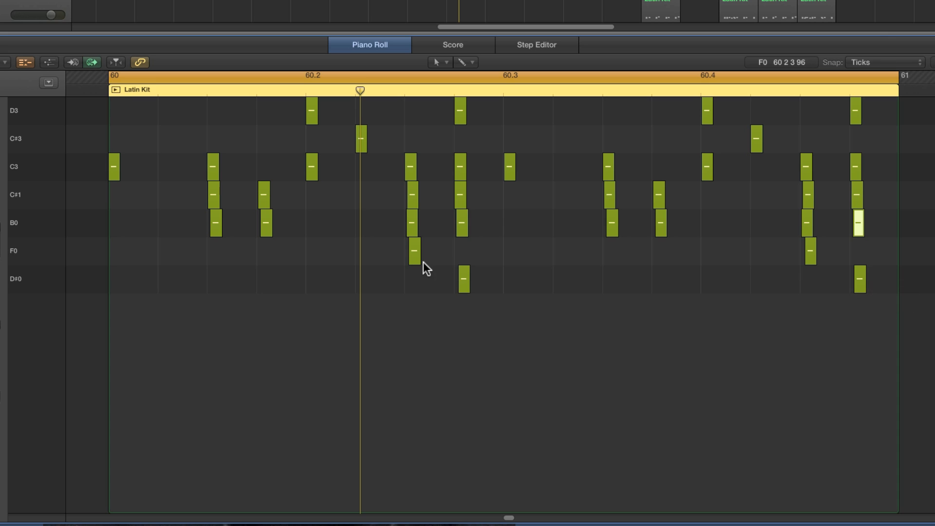
key("space")
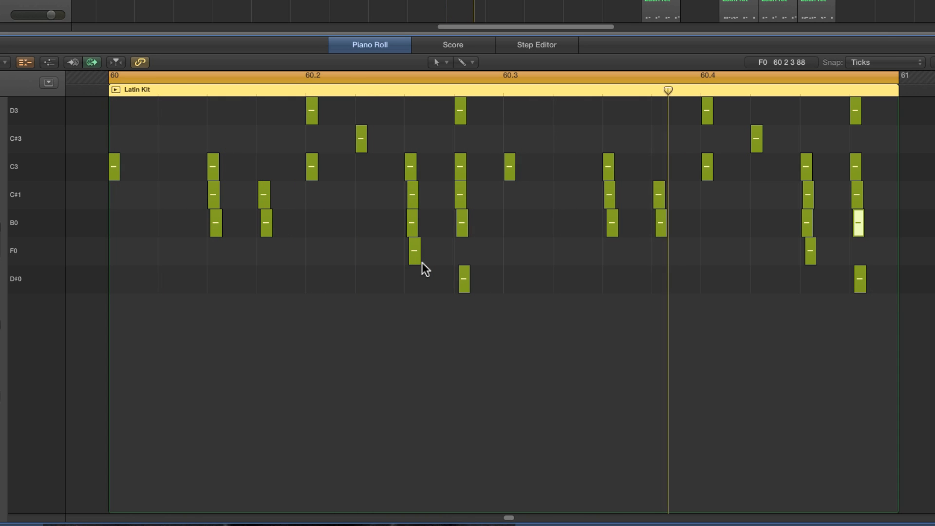
key("space")
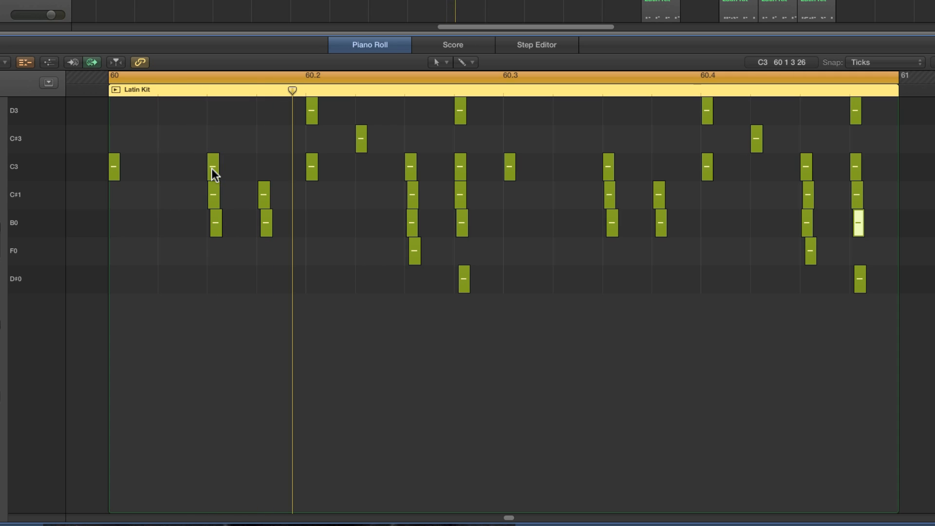
- Nudge the C3 notes at 60 1 3 and throughout beats 2 and 4, plus the C#1 note at 60 2 3, slightly late
left_click_drag(211, 169, 214, 167)
left_click_drag(309, 169, 311, 169)
left_click_drag(408, 170, 409, 173)
left_click_drag(412, 186, 413, 186)
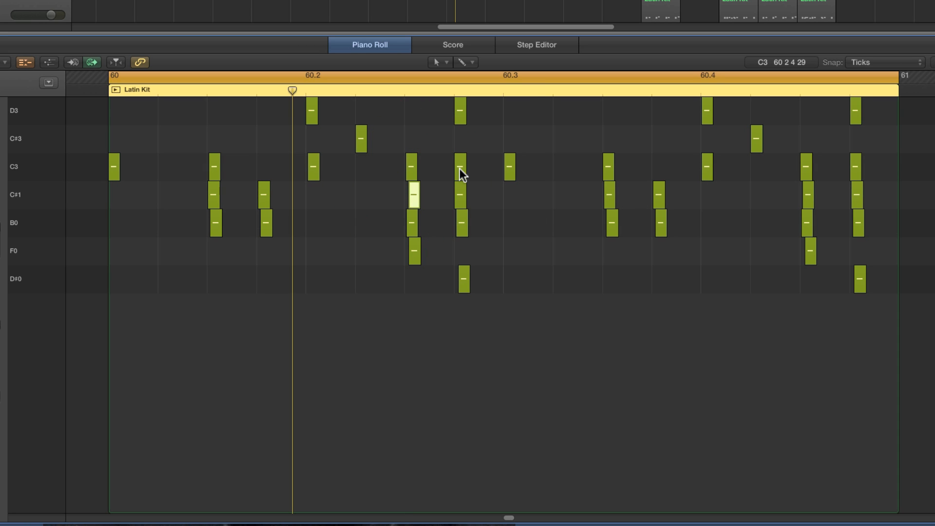
left_click_drag(462, 166, 464, 167)
left_click_drag(709, 168, 711, 169)
left_click_drag(804, 168, 859, 194)
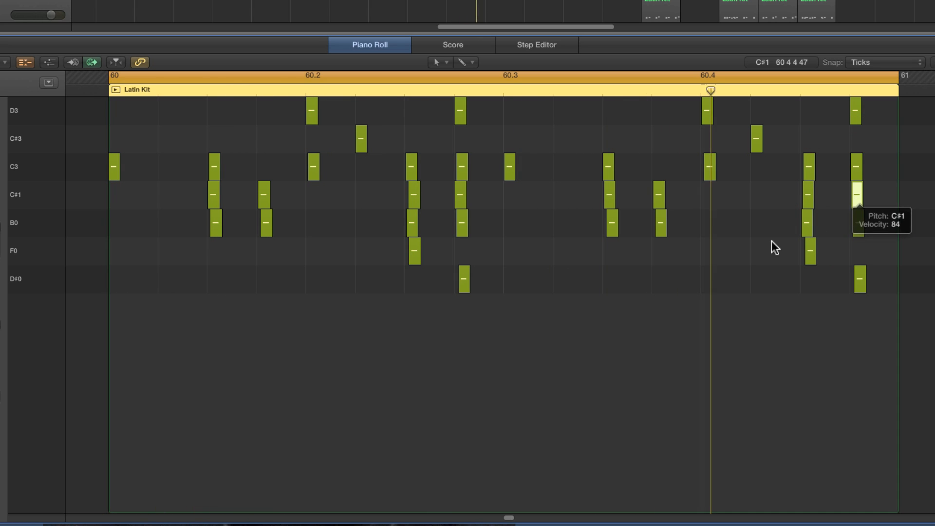
- Shift the C#1 and B0 notes on the third and fourth sixteenths of beat 3 a few more ticks late
left_click(610, 199)
left_click(613, 215)
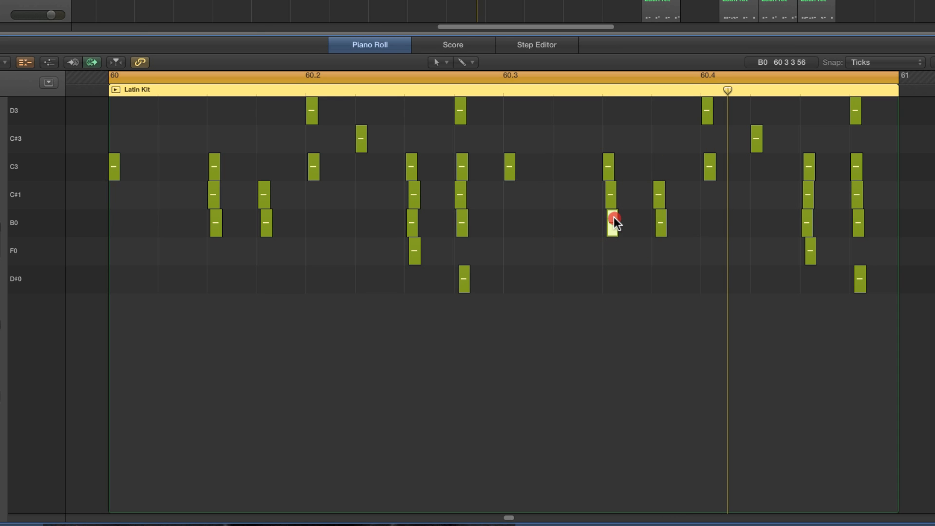
left_click(661, 196)
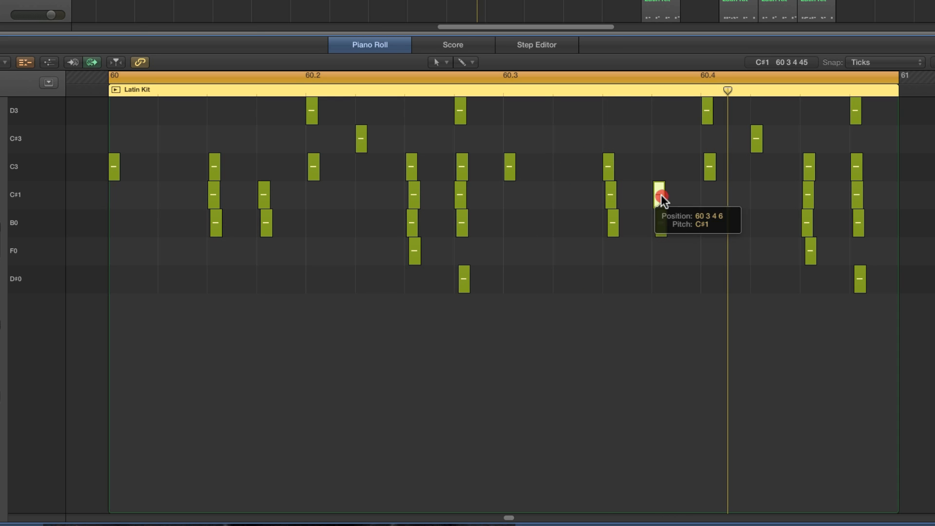
left_click(663, 217)
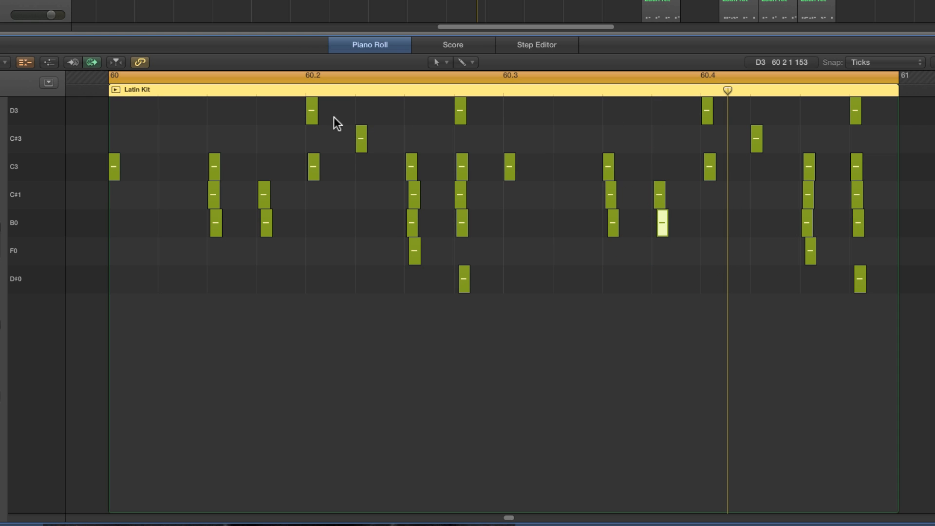
- Nudge the four D3 notes in beats 2 and 4 roughly 8 to 12 ticks late and play the bar
left_click(314, 113)
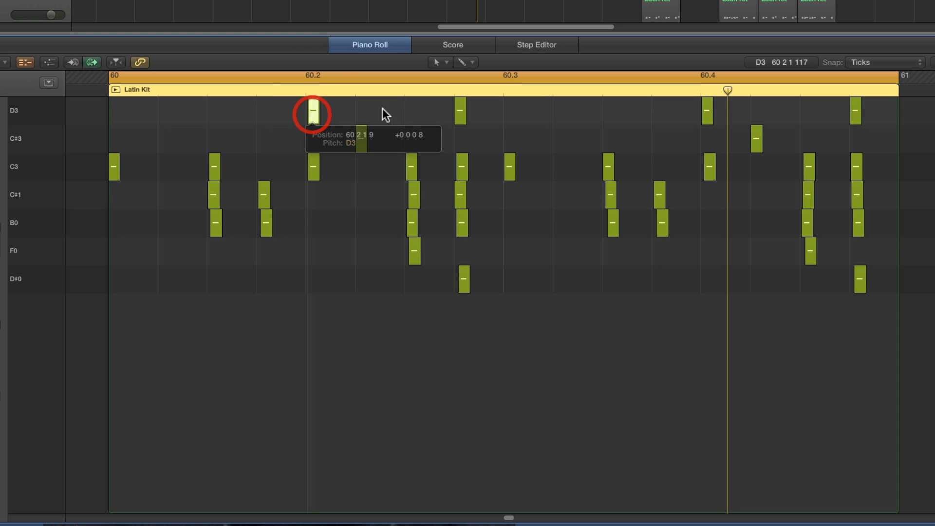
left_click_drag(459, 105, 461, 106)
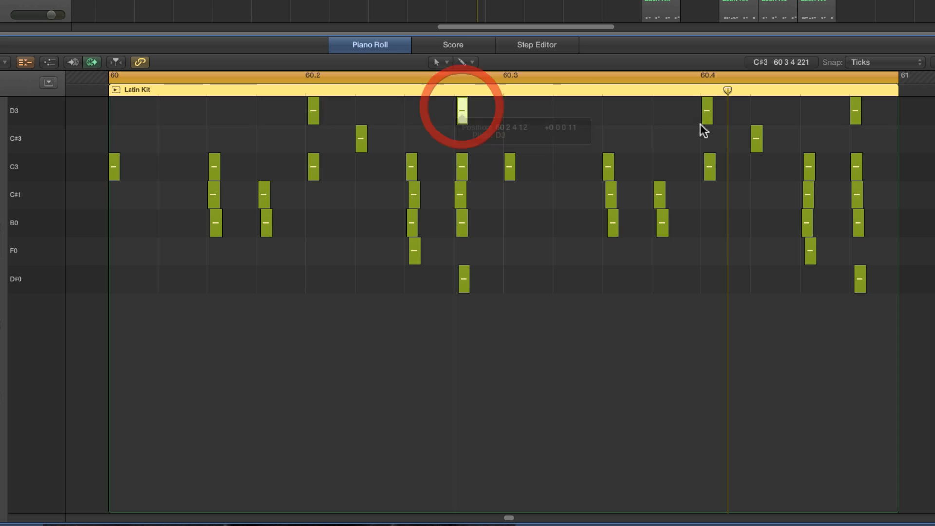
left_click(705, 122)
left_click_drag(708, 127, 709, 122)
left_click(857, 115)
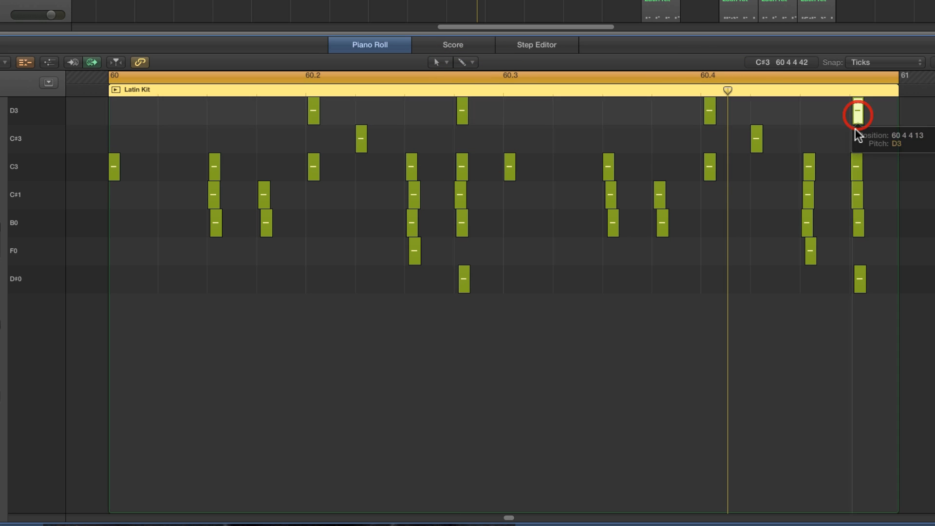
key("space")
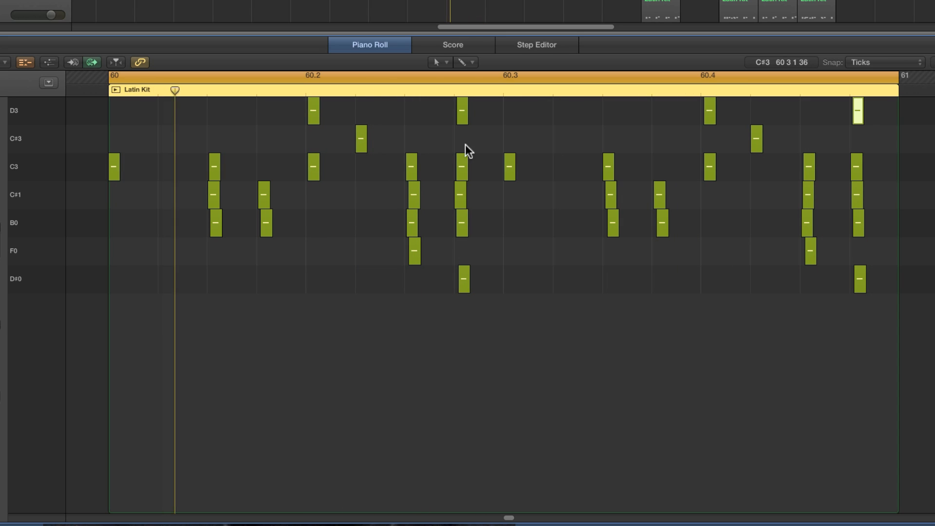
- Shift the D3 note at 60 2 1 further late and nudge the C#3 note at 60 2 2 slightly late
left_click_drag(314, 118, 318, 116)
left_click_drag(309, 163, 310, 164)
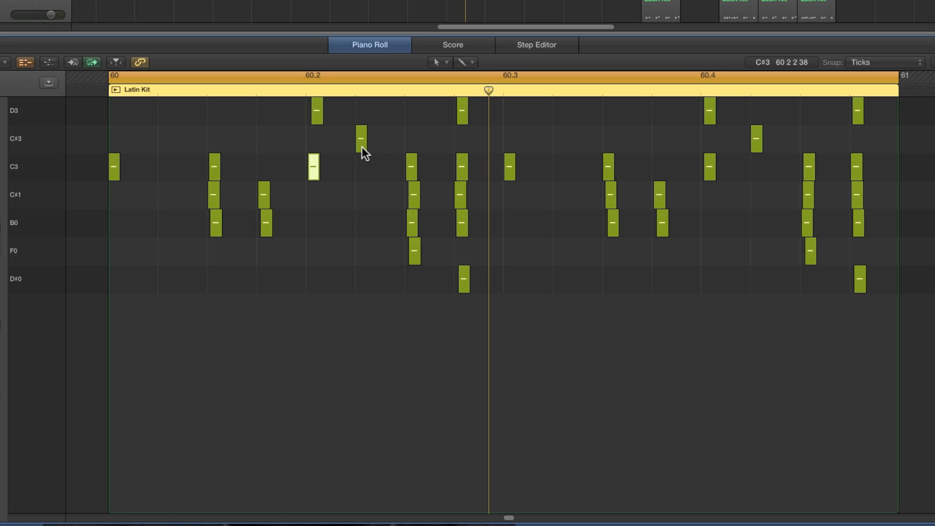
left_click_drag(361, 147, 363, 148)
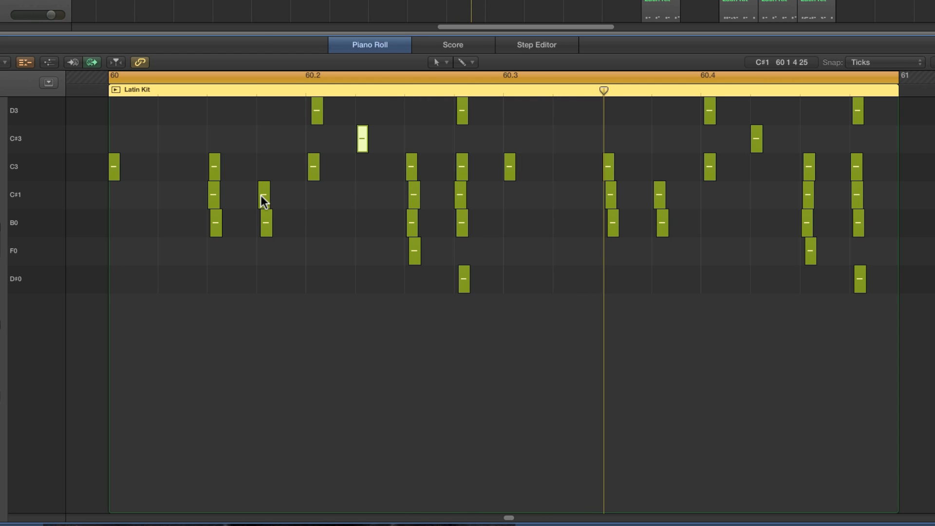
- Nudge the B0 note at 60 1 3 slightly later, unsolo the Latin Kit and play the bar with the full mix
left_click_drag(214, 195, 219, 231)
key("super+z")
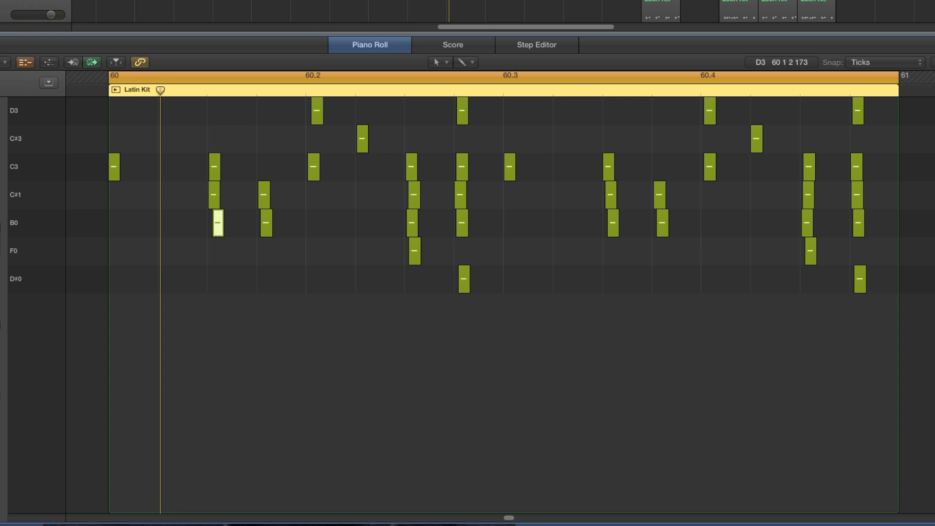
key("ctrl+s")
key("space")
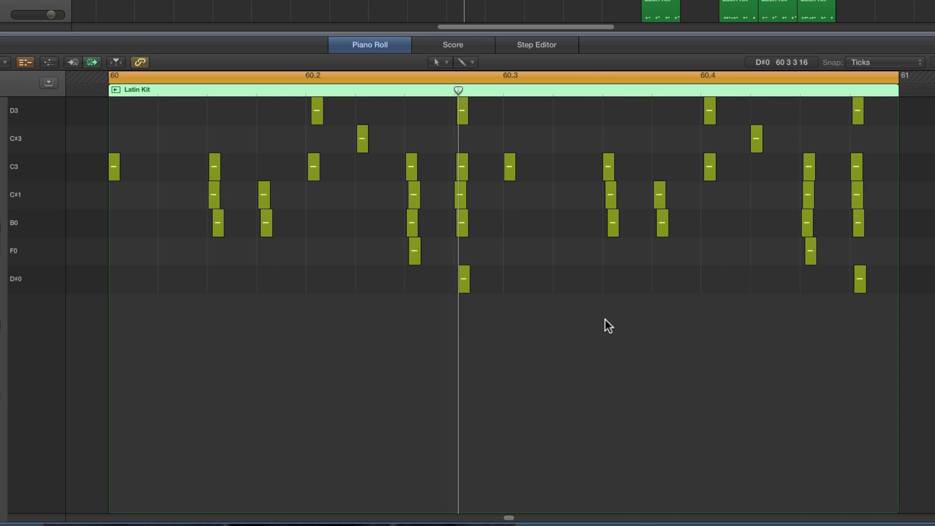
- Set the velocity of all C#1 and B0 notes in bar 60 to 91
left_click_drag(182, 183, 862, 235)
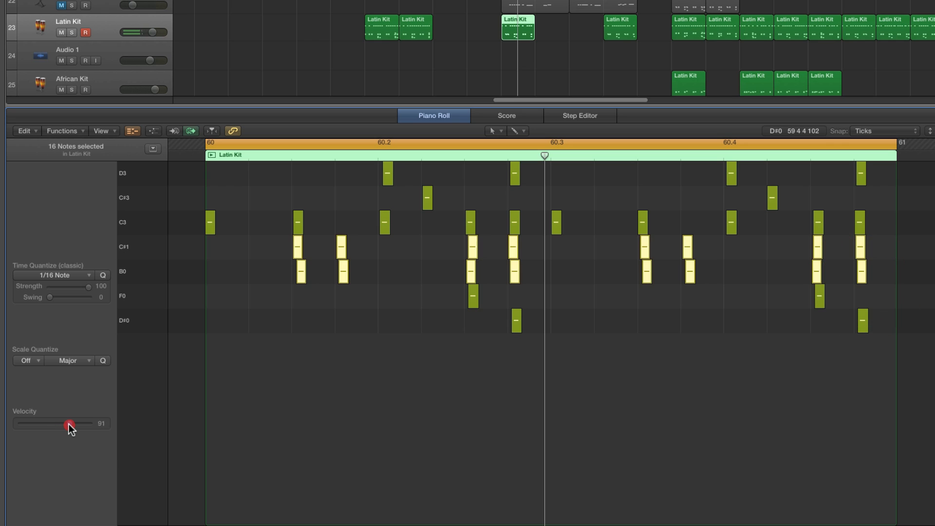
mouse_move(74, 423)
left_mouse_down()
mouse_move(82, 428)
mouse_move(70, 425)
left_mouse_up()
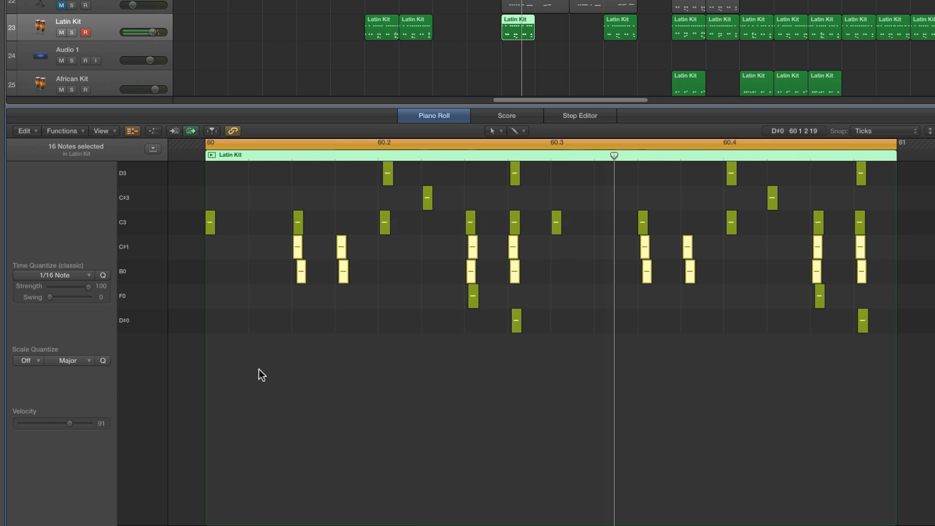
- Set the velocity of the C3 notes on beats 1 and 3 of bar 60 to 93
left_click(207, 225)
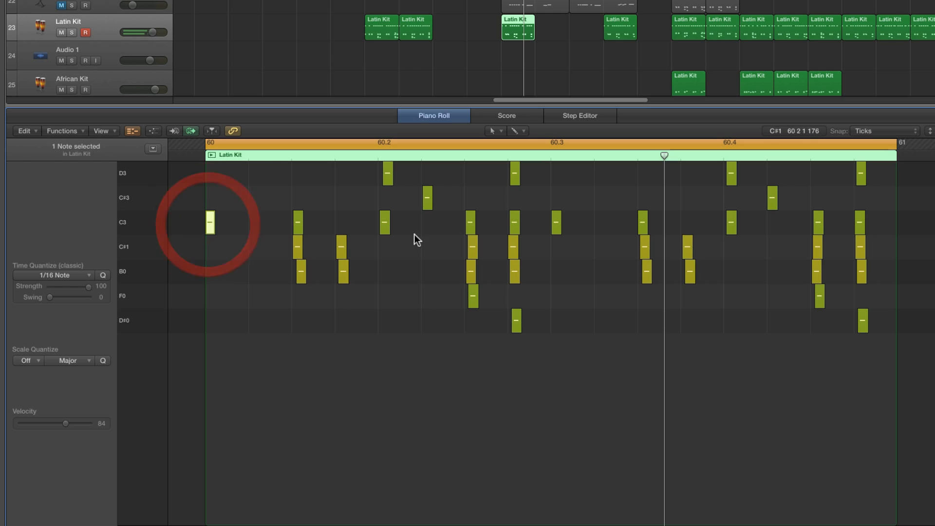
left_click(557, 228, "shift")
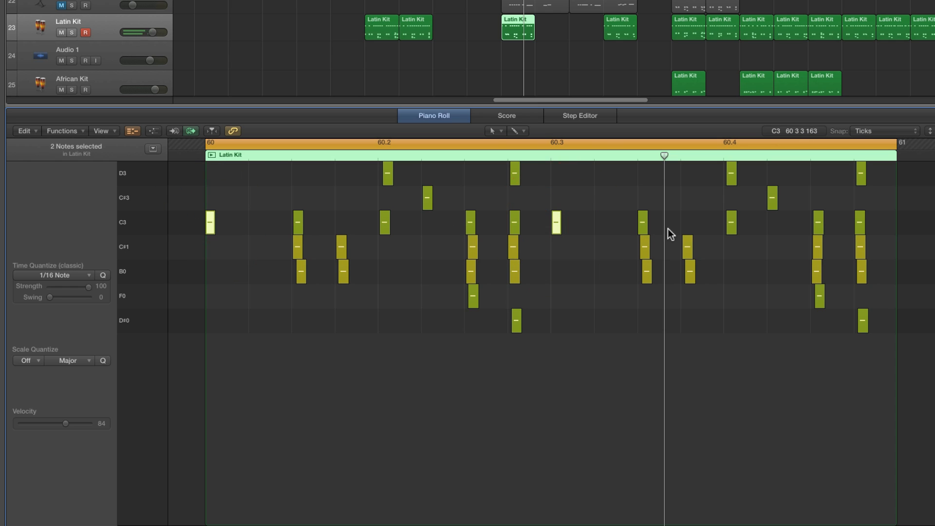
left_click(74, 423)
left_click_drag(74, 424, 71, 423)
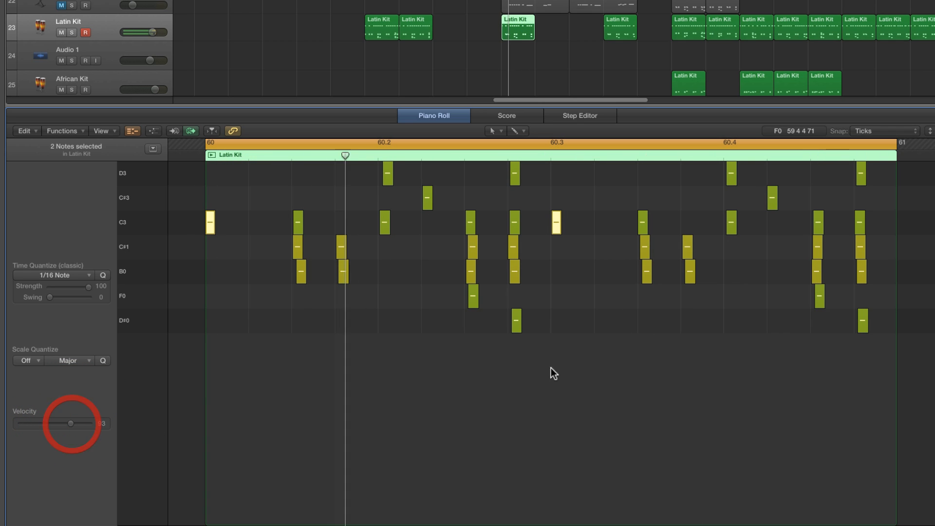
- Raise the velocity of the C3 note at 60 4 3 to 93 and also raise the C3 note at 60 2 3
left_click(819, 223)
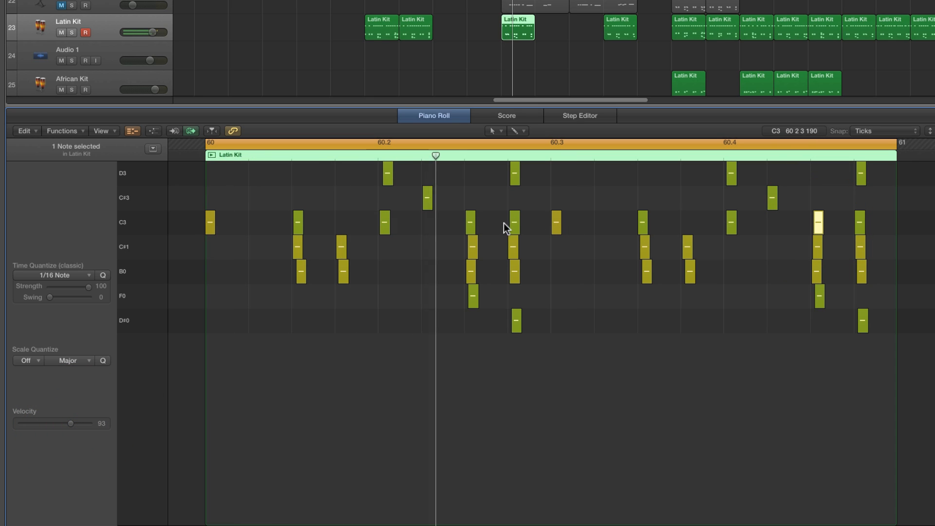
left_click(471, 223)
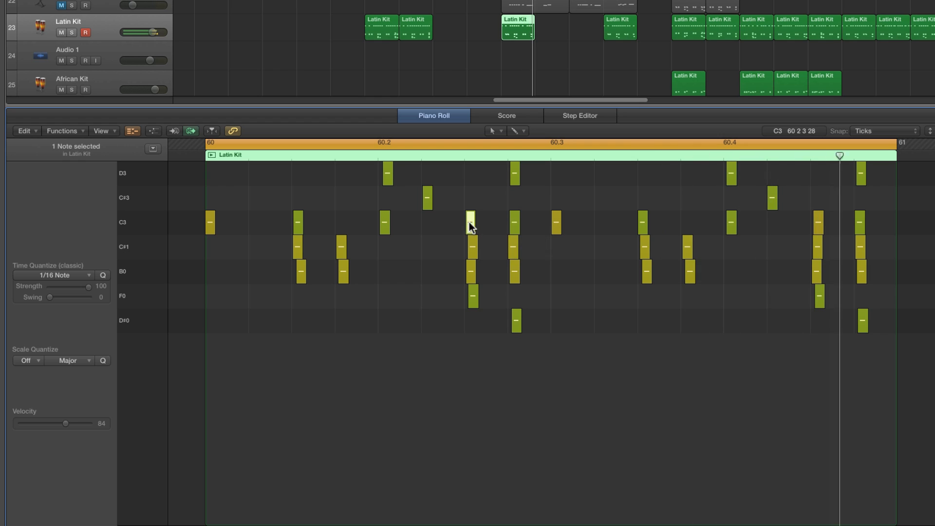
left_click_drag(64, 423, 72, 424)
- Set the velocity of the D#0 note at 60 2 4 to 94 and the B0 note above it to 102
left_click(517, 323)
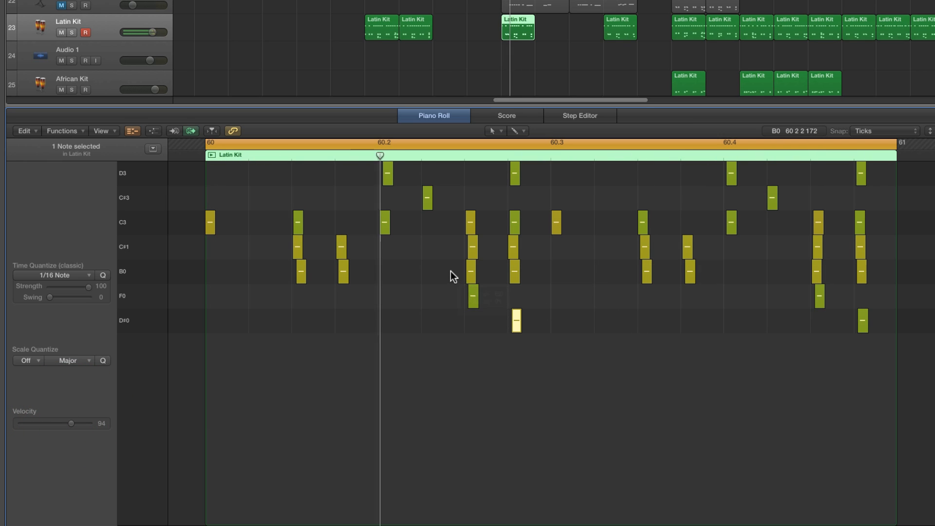
left_click(517, 277)
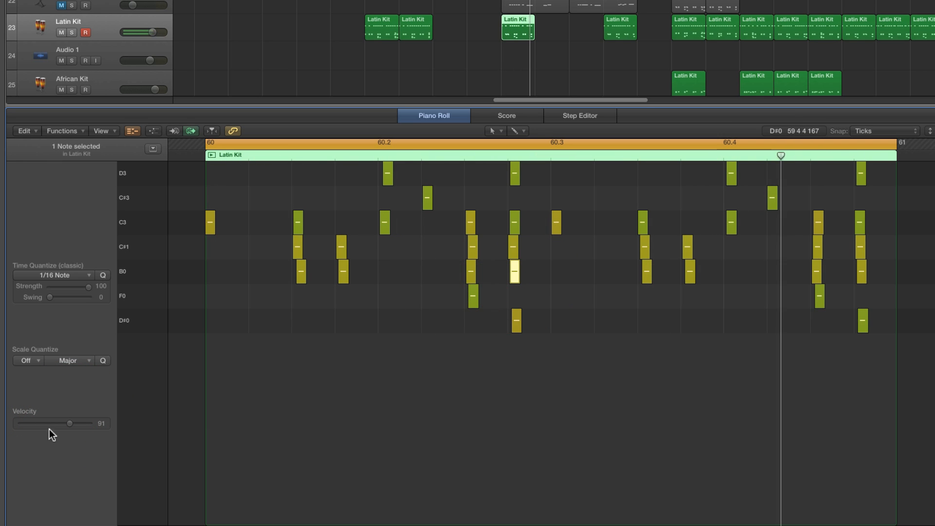
left_click_drag(68, 424, 75, 424)
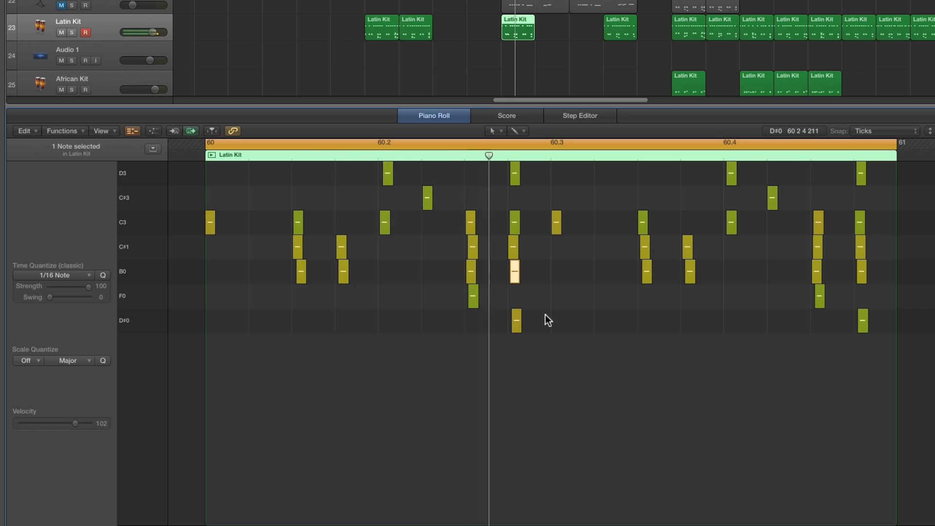
- Raise the velocity of the C#1 and B0 note pairs at 60 3 3 and 60 2 3, setting the latter to 102
left_click_drag(620, 255, 646, 274)
left_click_drag(70, 423, 75, 425)
left_click_drag(274, 243, 303, 277)
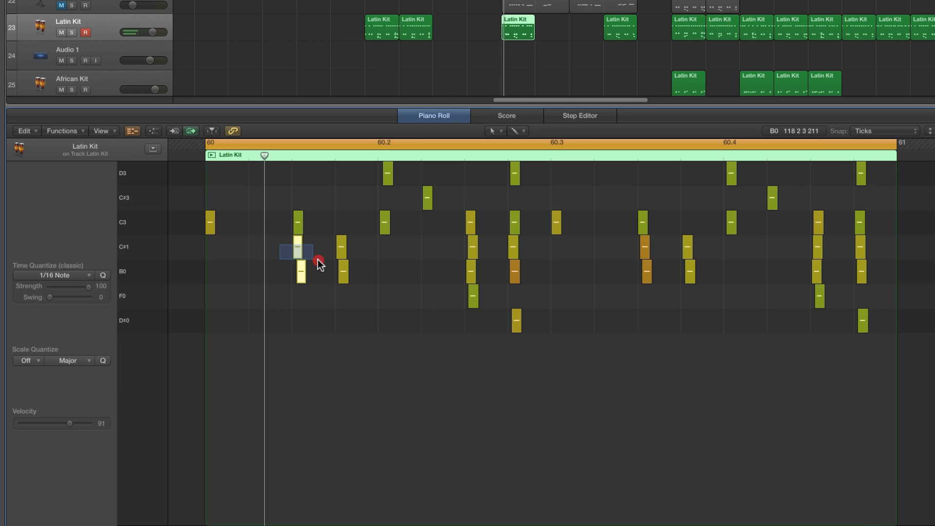
left_click_drag(433, 240, 522, 272)
left_click_drag(614, 241, 712, 280)
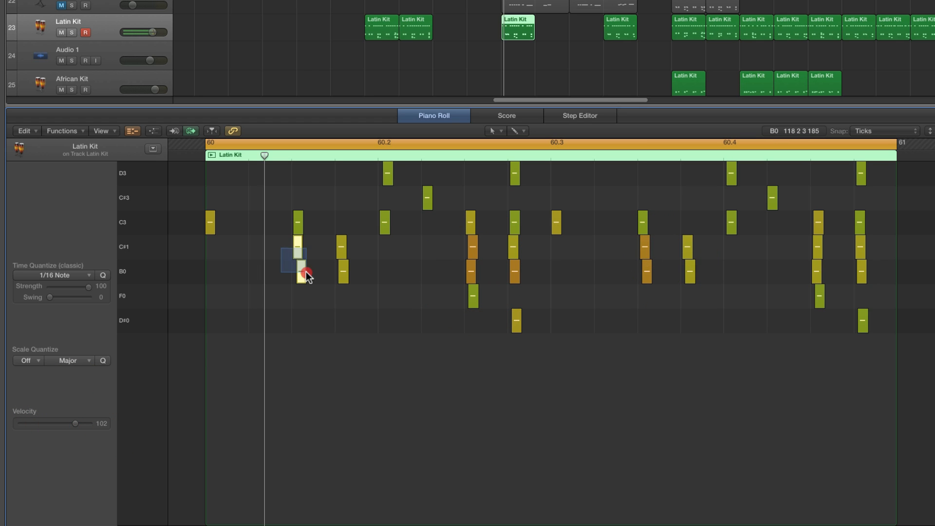
- Set the C#1 and B0 pair at 60 1 3 to velocity 101 and the pair at 60 4 3 to 98, and play the bar
left_click_drag(306, 272, 306, 272)
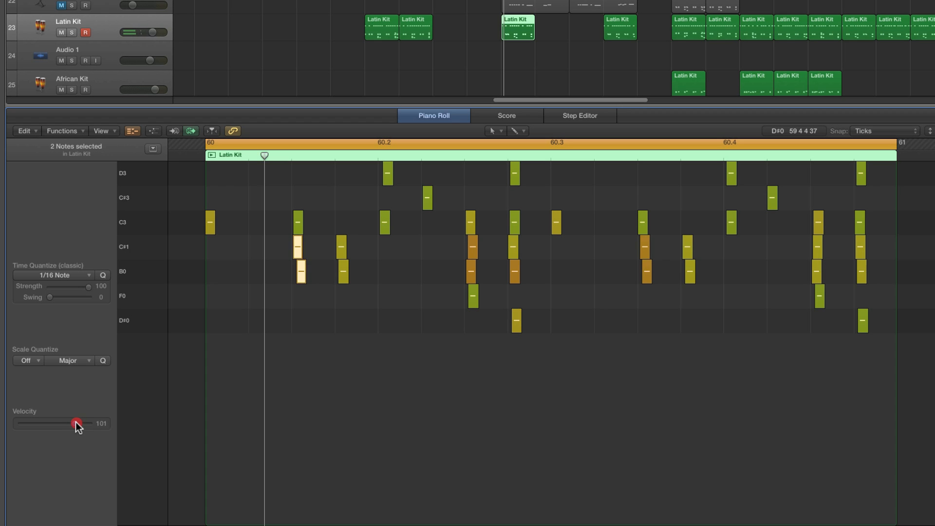
left_click_drag(811, 235, 812, 263)
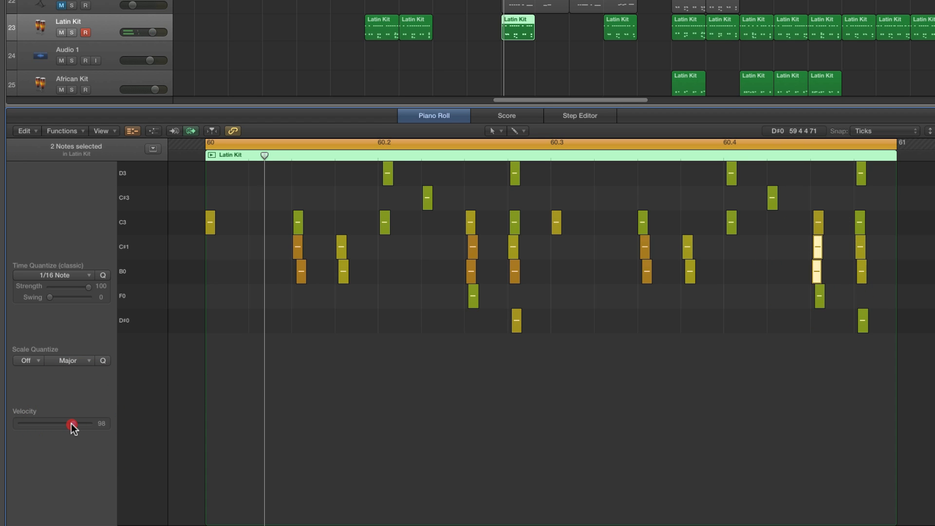
key("space")
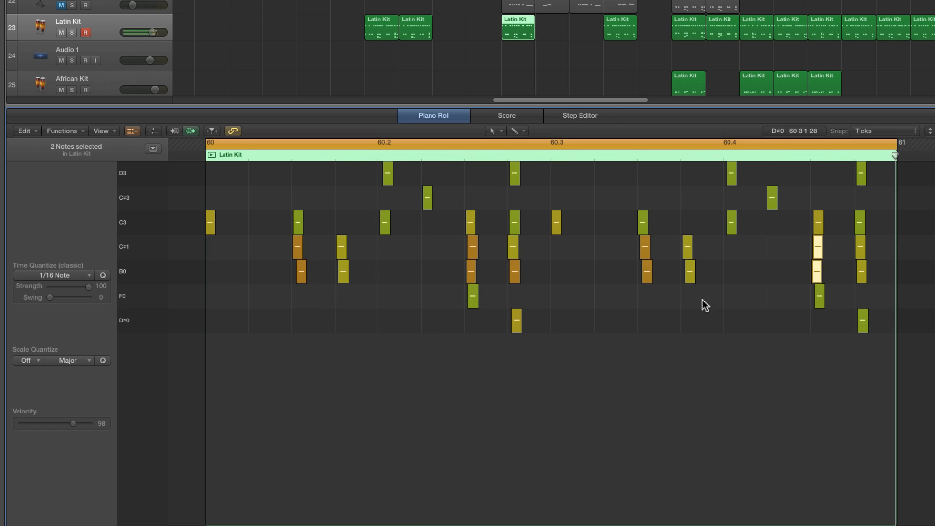
- Set the velocity of the C#3 note at 60 4 2 to 100 and the C3 note on beat 3 to 98
left_click(732, 181)
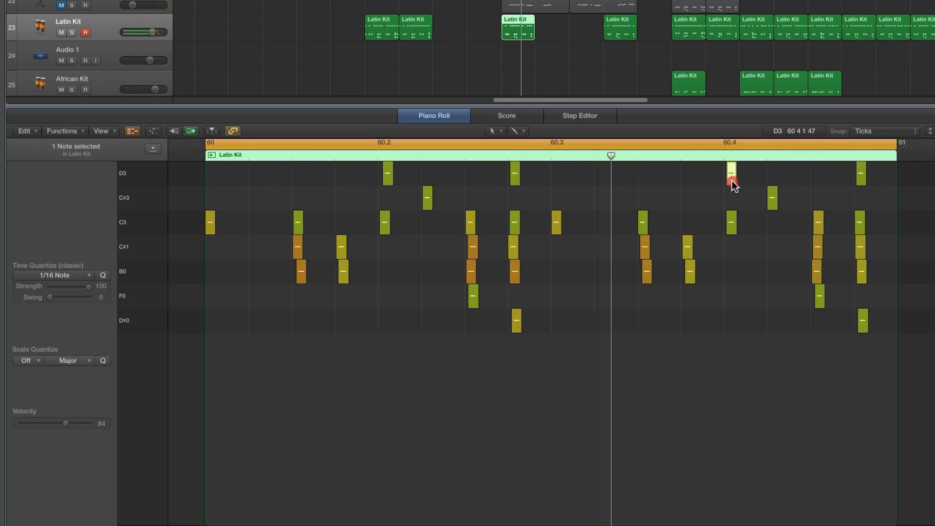
left_click(770, 205)
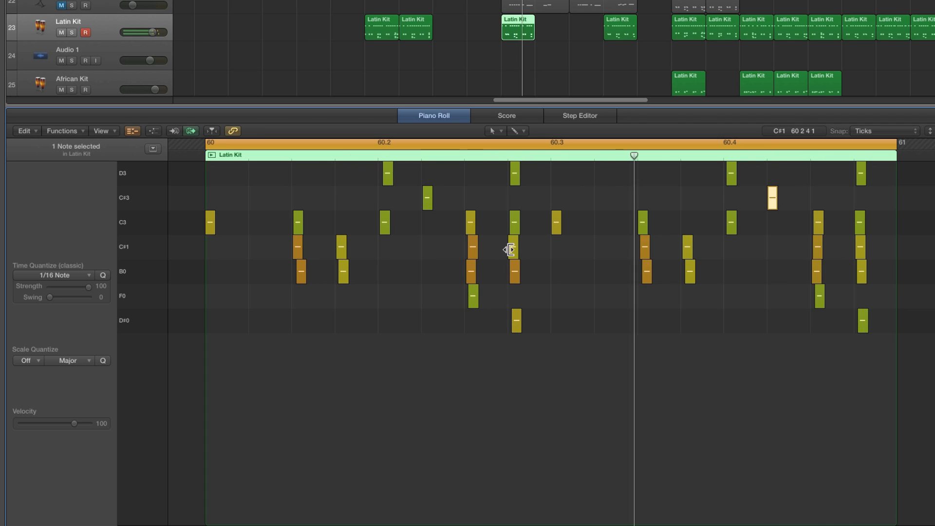
left_click(556, 224)
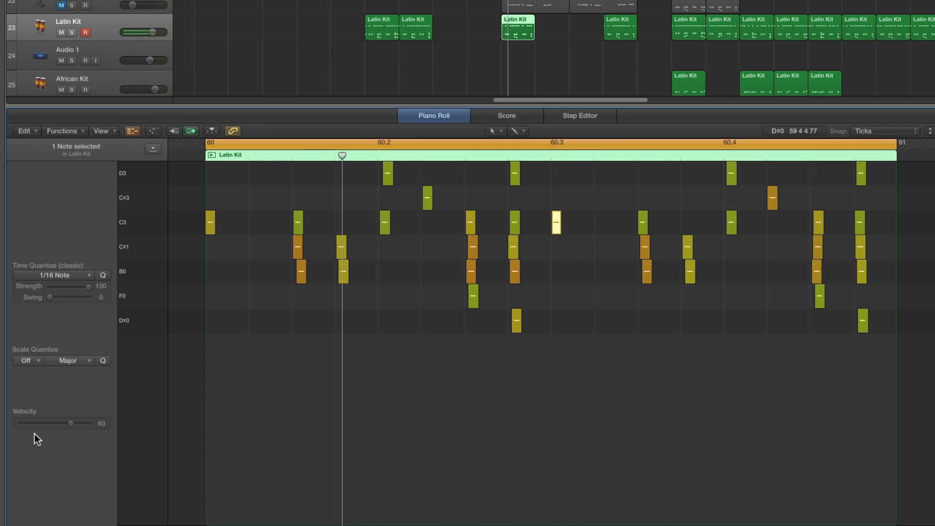
left_click_drag(70, 425, 73, 424)
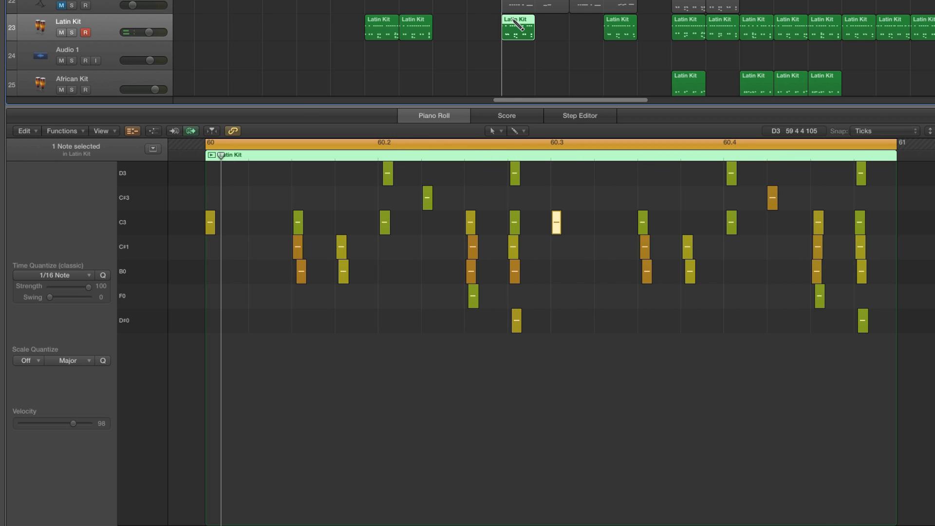
- Copy the Latin Kit region from bar 60 to bar 61 and choose the Pencil tool for note editing
mouse_move(517, 22)
left_mouse_down()
mouse_move(551, 24)
mouse_move(516, 22)
left_mouse_up()
scroll(436, 224, "left", 10)
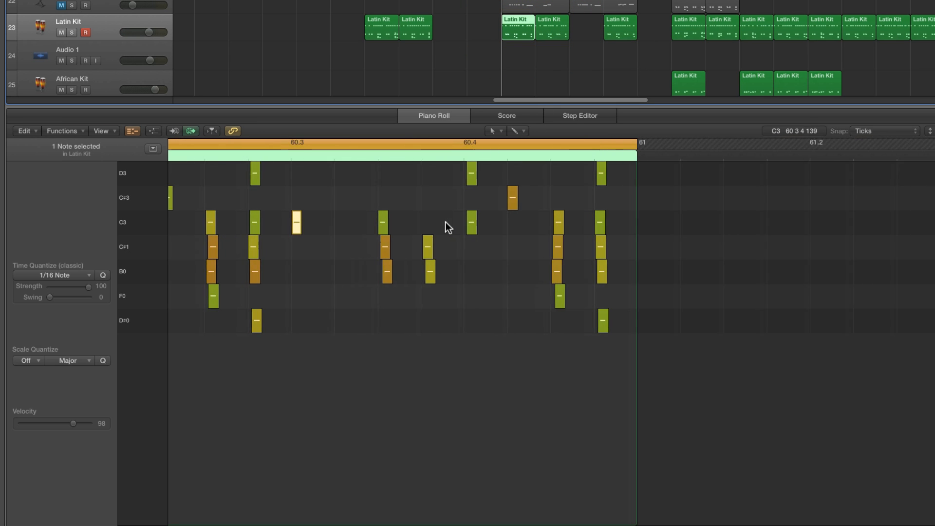
left_click(489, 131)
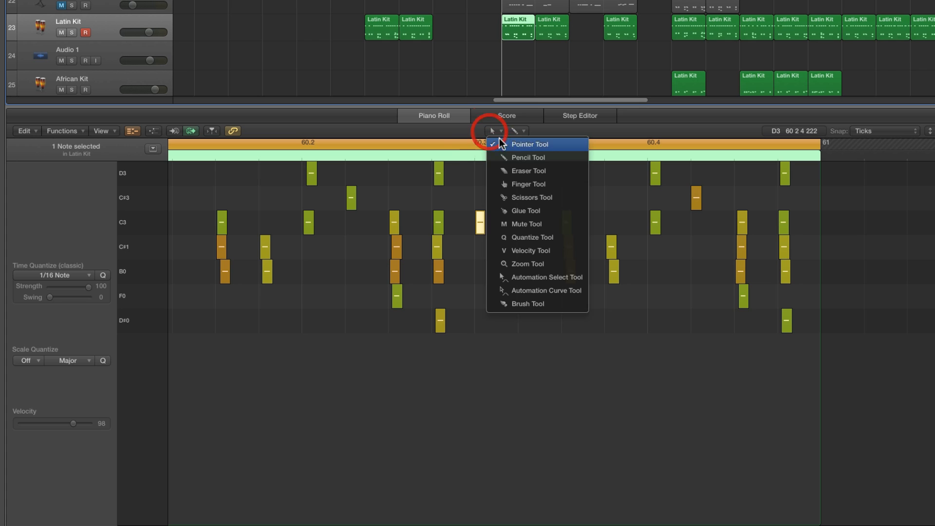
left_click(521, 154)
scroll(536, 265, "left", 5)
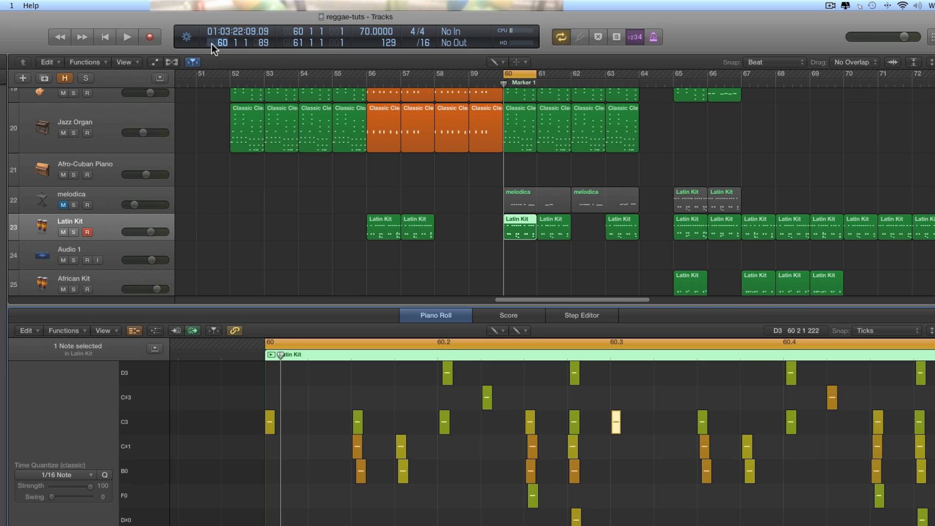
- Switch the transport display to Beats & Project and back to Custom
left_click(200, 37)
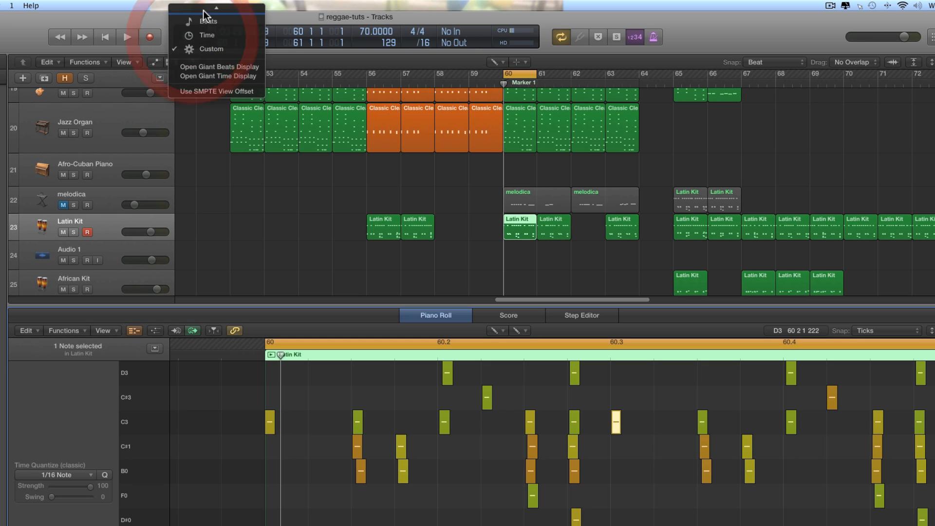
left_click(205, 11)
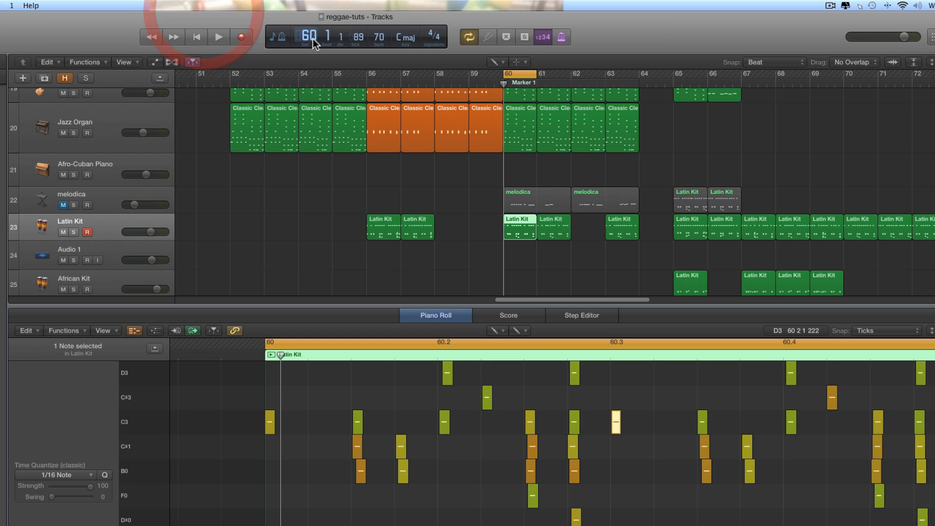
left_click(282, 39)
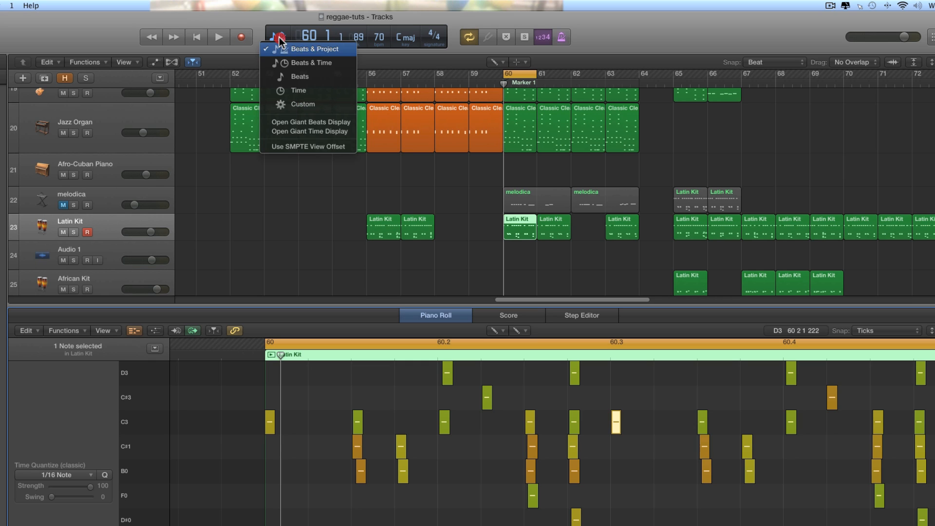
left_click(288, 103)
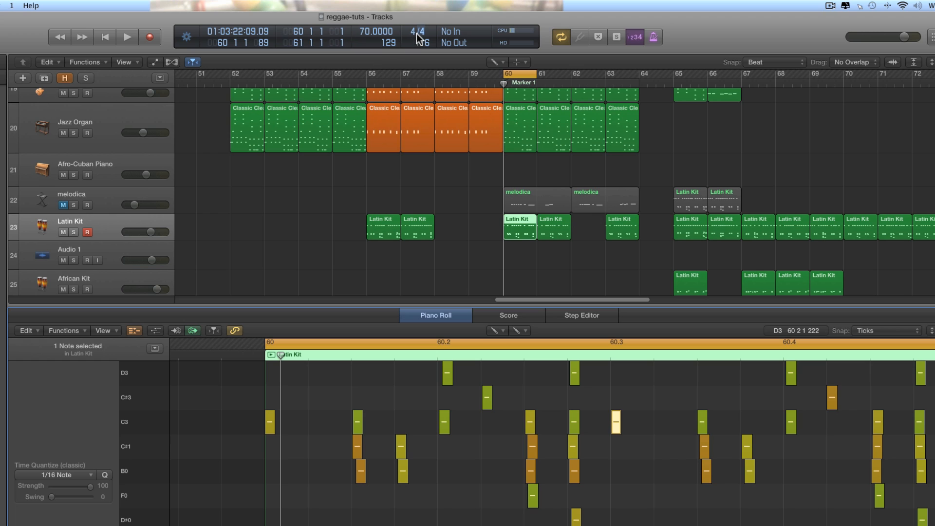
- Set the project's grid division to /32
left_click(426, 45)
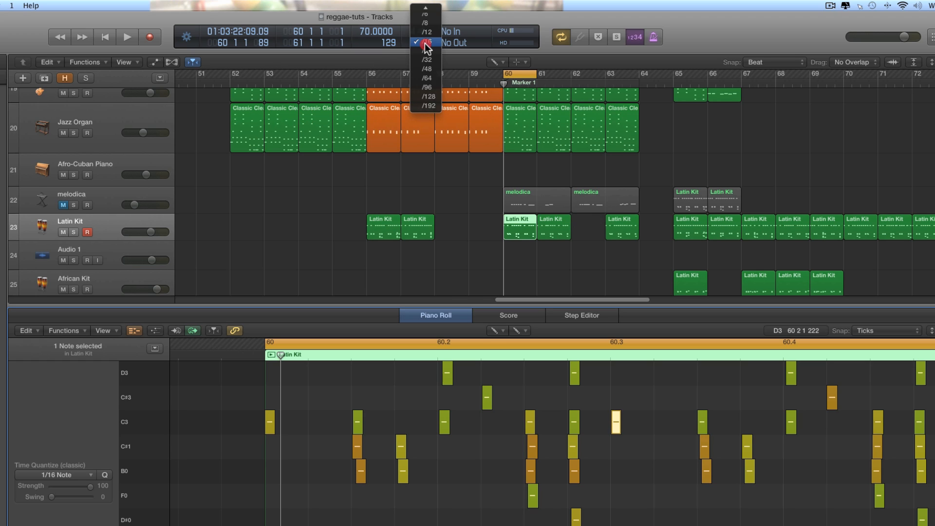
left_click(425, 44)
left_click(425, 44)
left_click(428, 61)
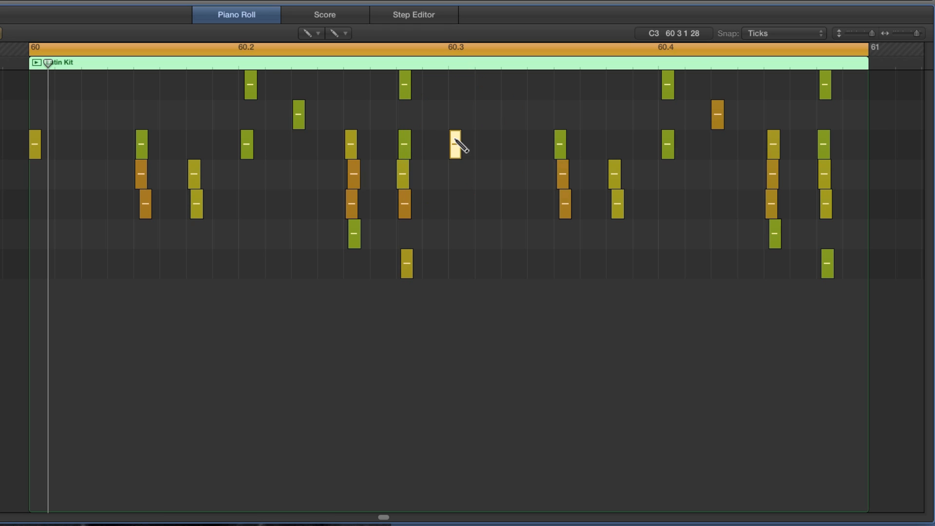
- Draw two C3 notes at 60 3 2 and 60 3 3, lower the velocity of both and play the bar
left_click(507, 144)
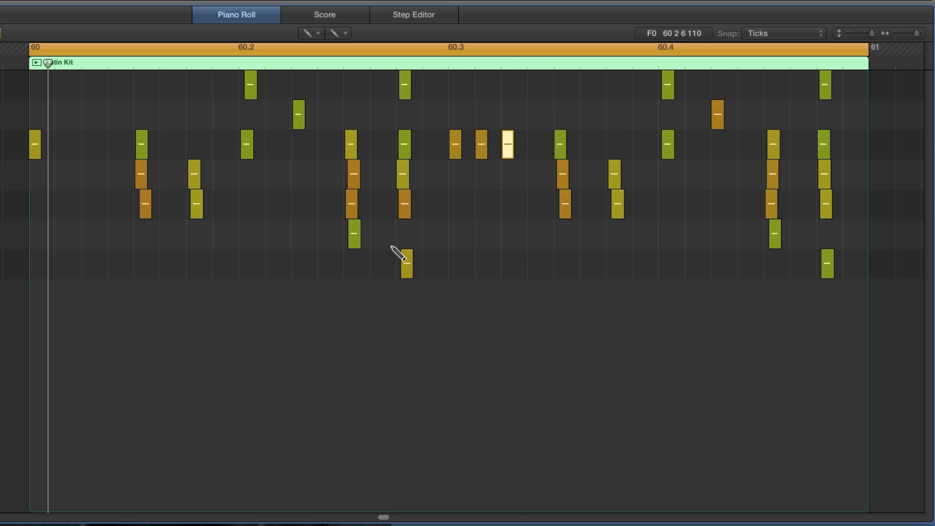
left_click(318, 33)
left_click(328, 46)
left_click(511, 145)
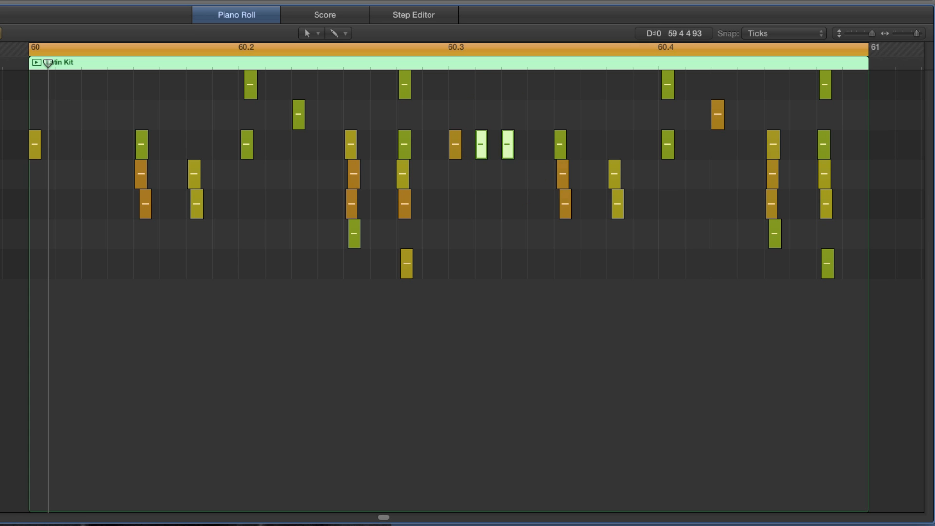
key("space")
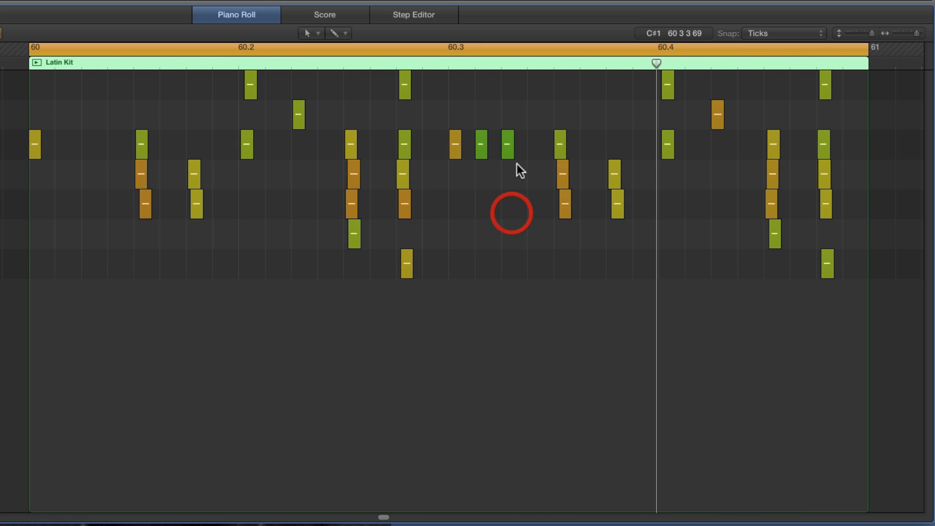
- Raise the velocity of the C3 note at 60 3 3 and play the bar with no notes selected
left_click(508, 144)
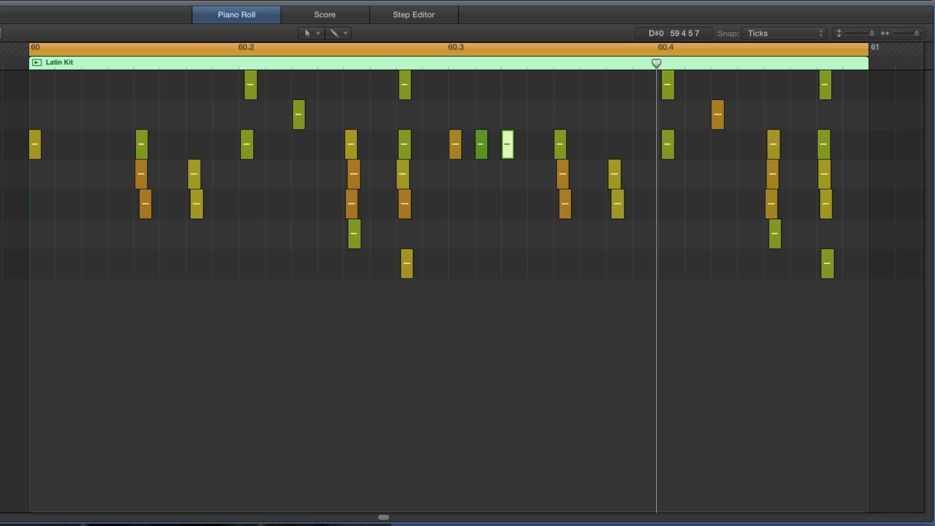
key("space")
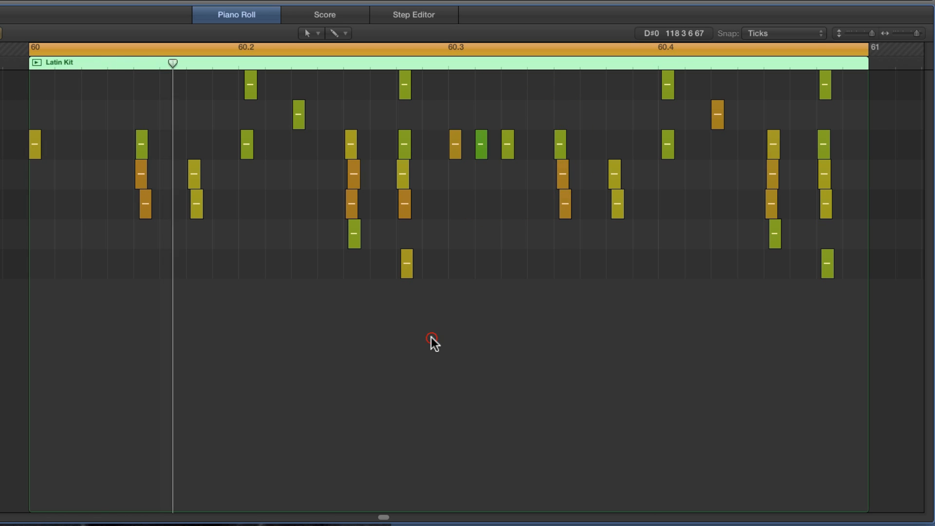
left_click(431, 337)
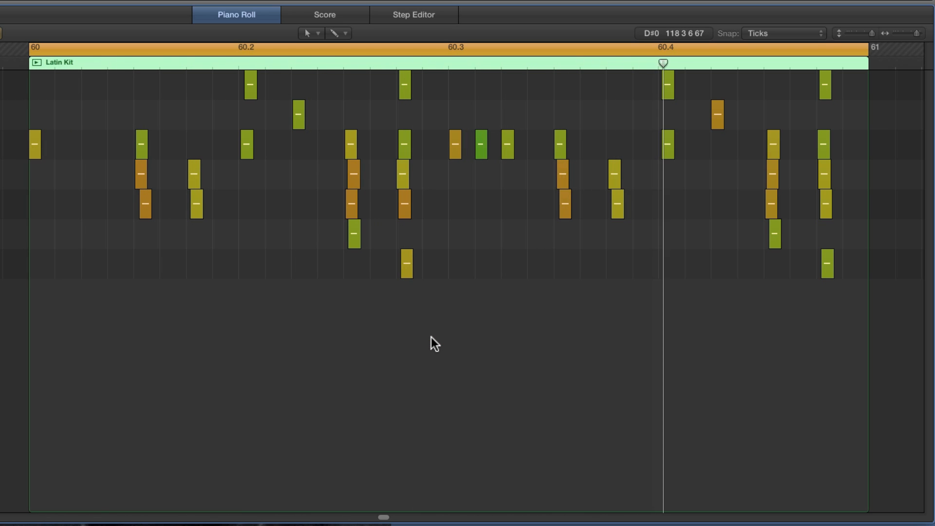
- Draw C3 notes at 60 3 6 and 60 3 7 with the Pencil tool and delete the one at 60 3 6
left_click(306, 33)
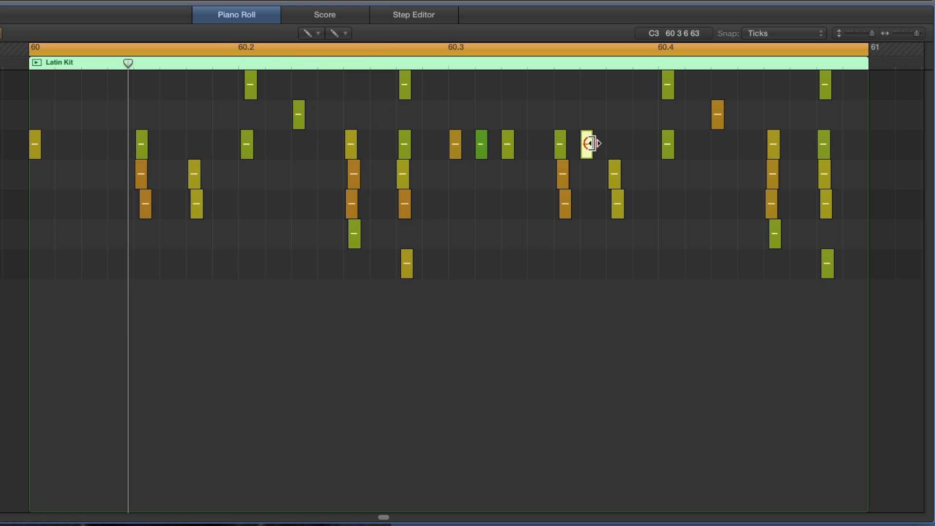
left_click(612, 144)
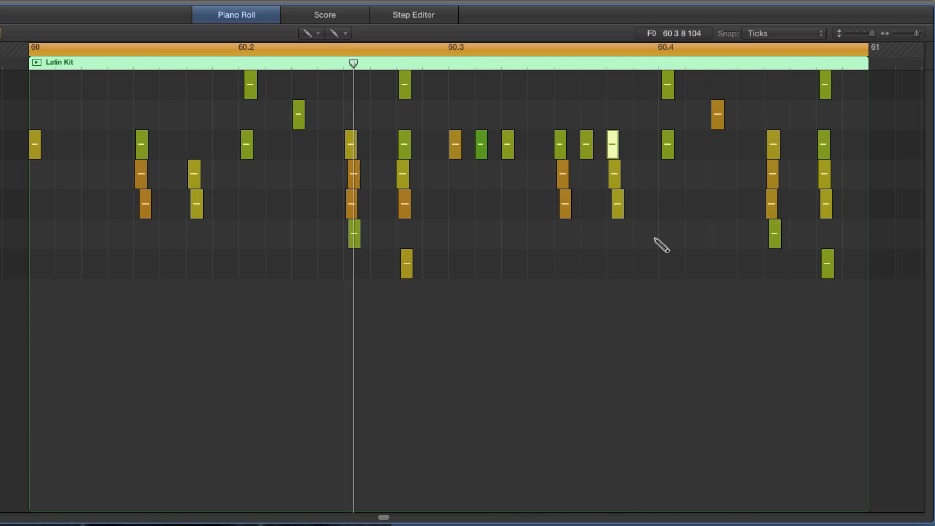
left_click(588, 147)
key("Delete")
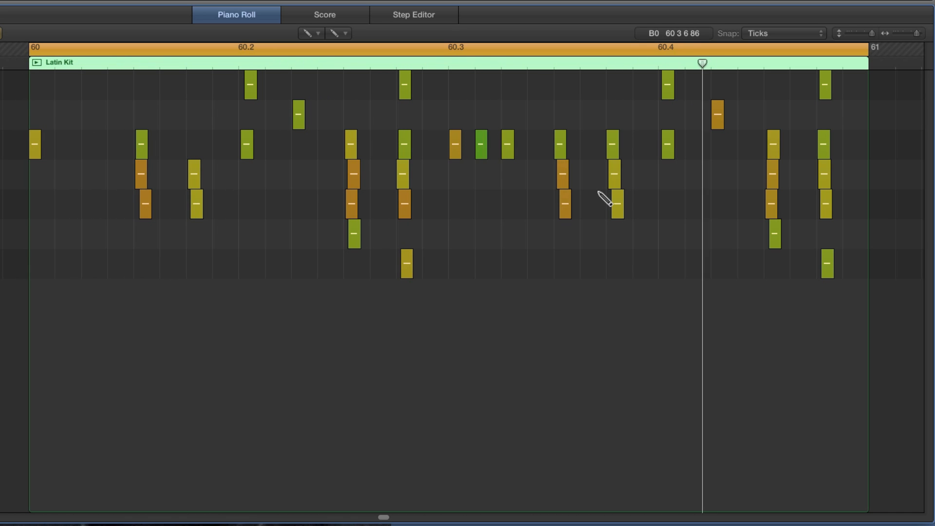
- Delete the C3 note at 60 3 7, try extra C3 notes at 60 1 2 and 60 1 3, and play the bar
mouse_move(616, 147)
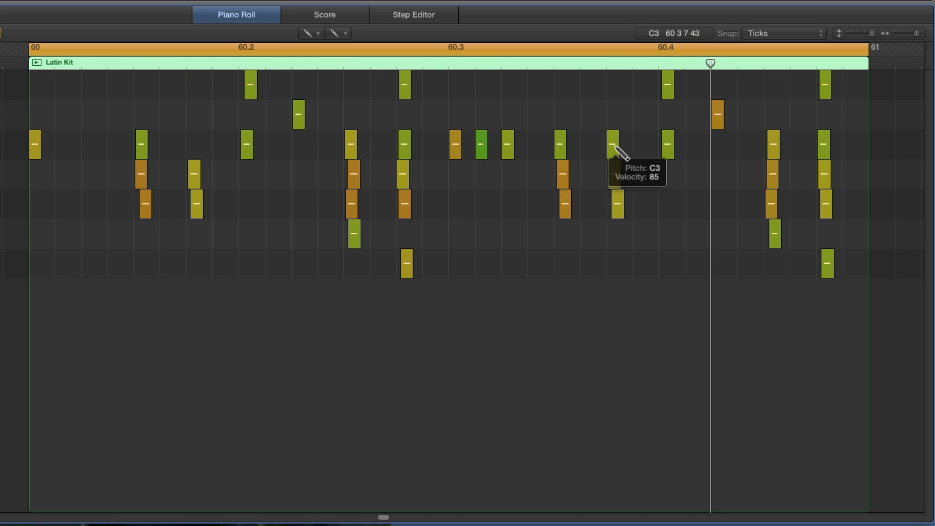
left_click(614, 146)
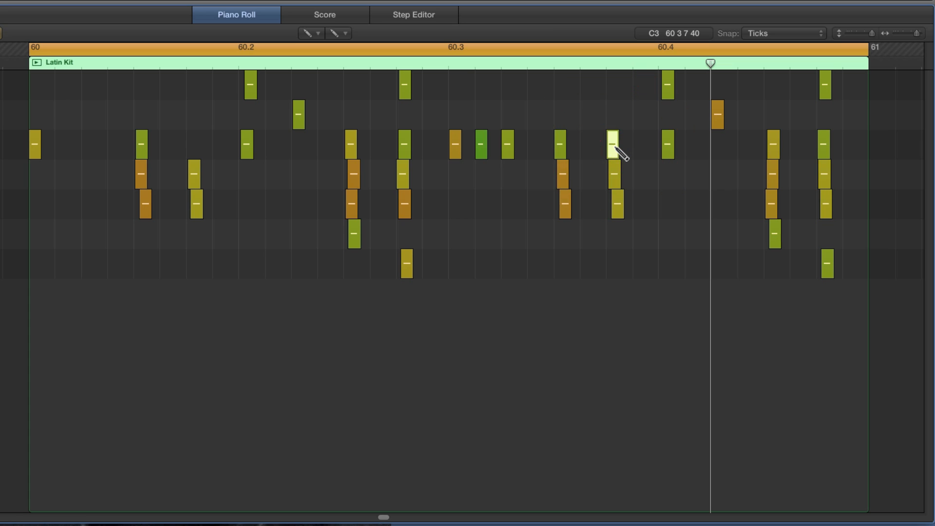
left_click(85, 146)
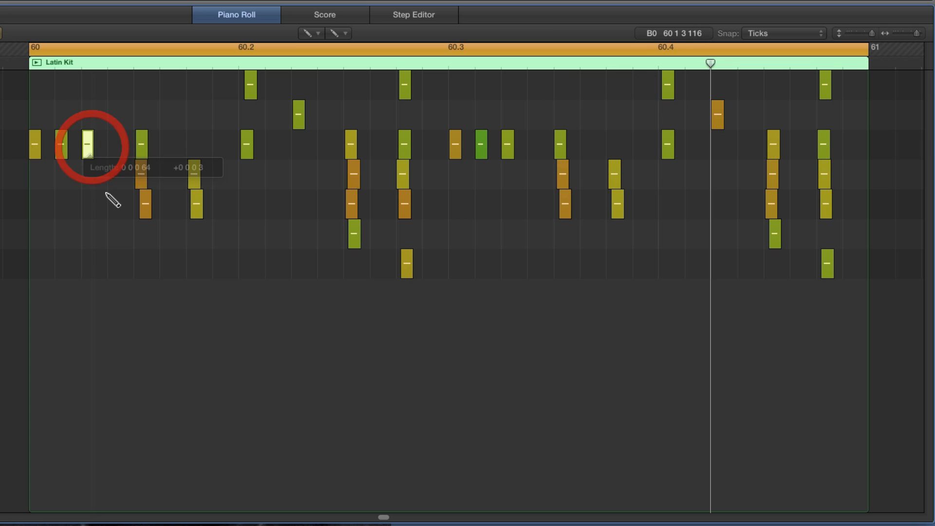
key("space")
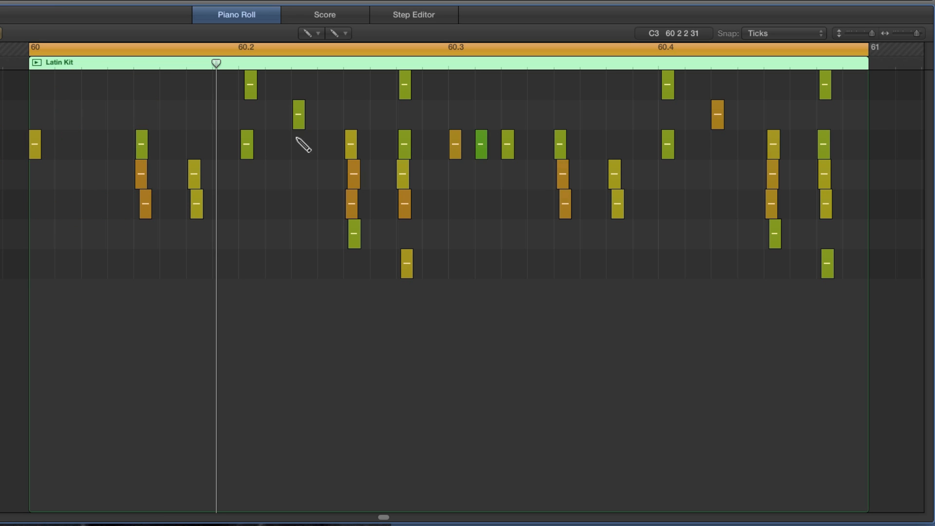
key("space")
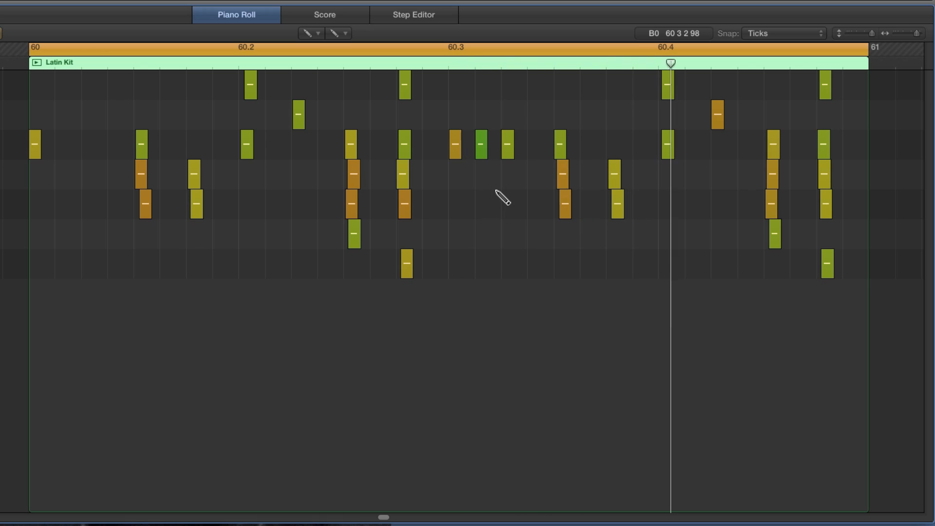
- Duplicate the C3 notes at 60 1 1 and 60 3 1 slightly later with the Pointer tool to form flams
left_click(311, 37)
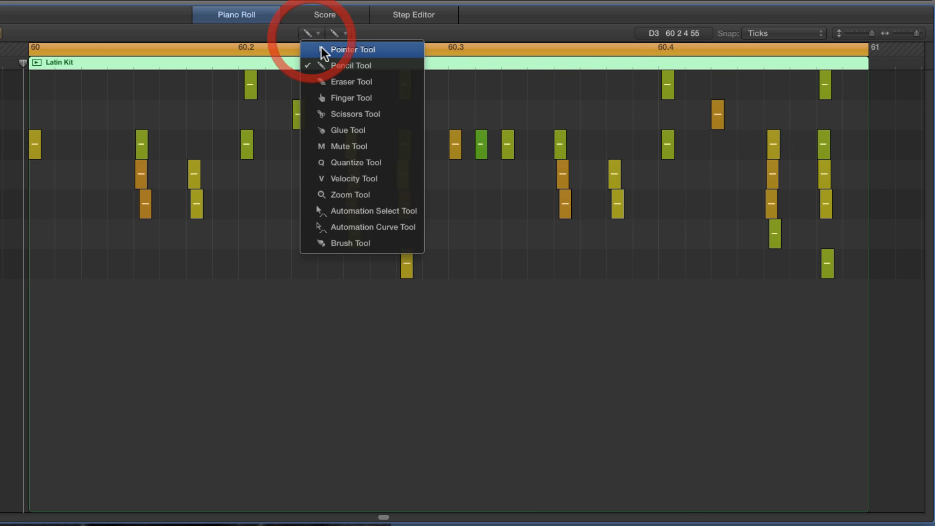
left_click(328, 46)
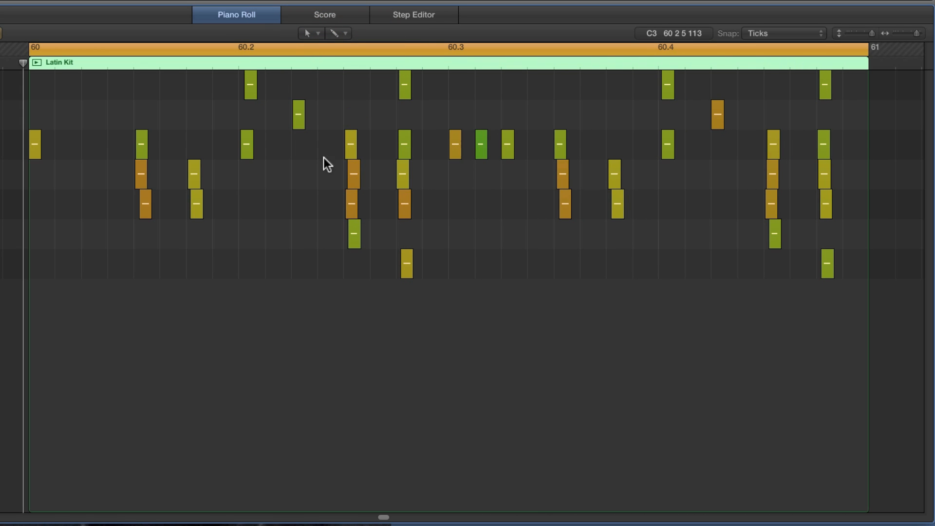
left_click(36, 154)
left_click_drag(36, 153, 41, 153)
key("space")
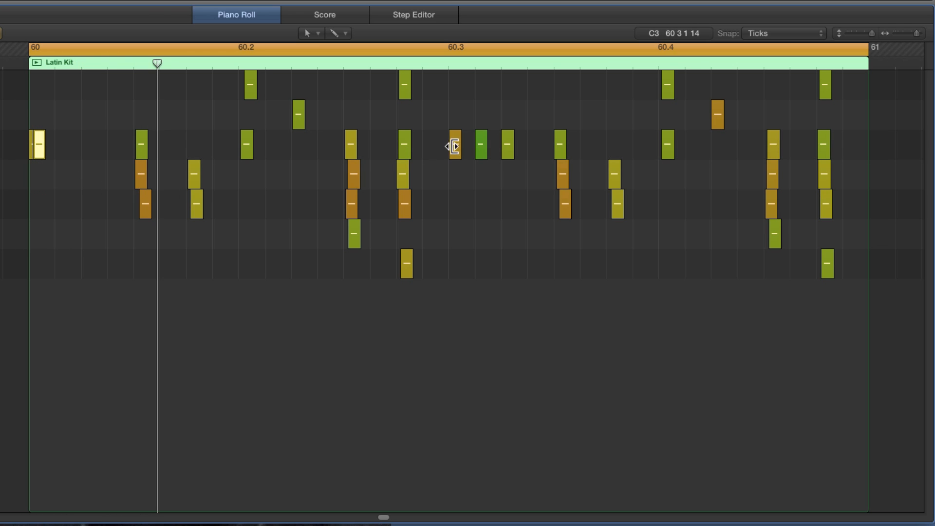
left_click_drag(453, 146, 462, 153)
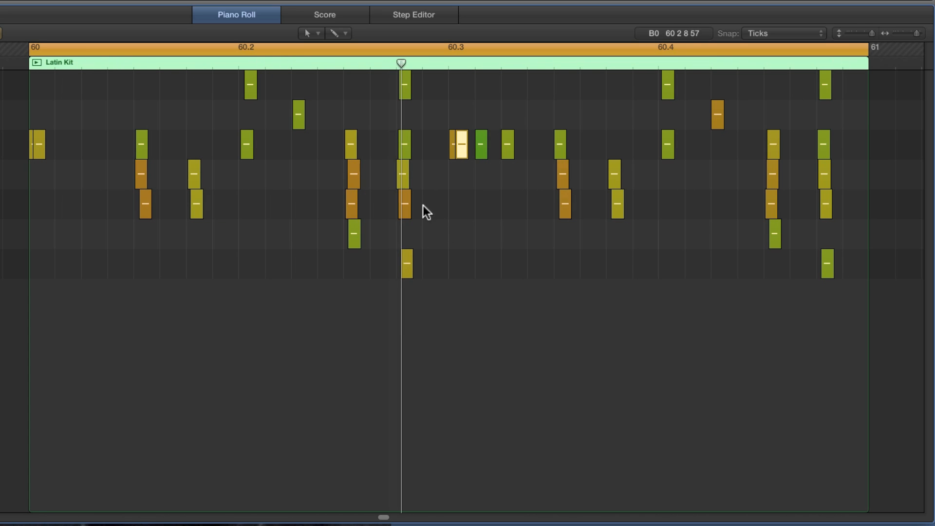
- Add slightly later duplicates of the C3 notes at 60 2 1 and 60 4 1 and the D3 note at 60 4 1, and play the bar
left_click(247, 152)
left_click_drag(246, 151, 254, 151)
key("space")
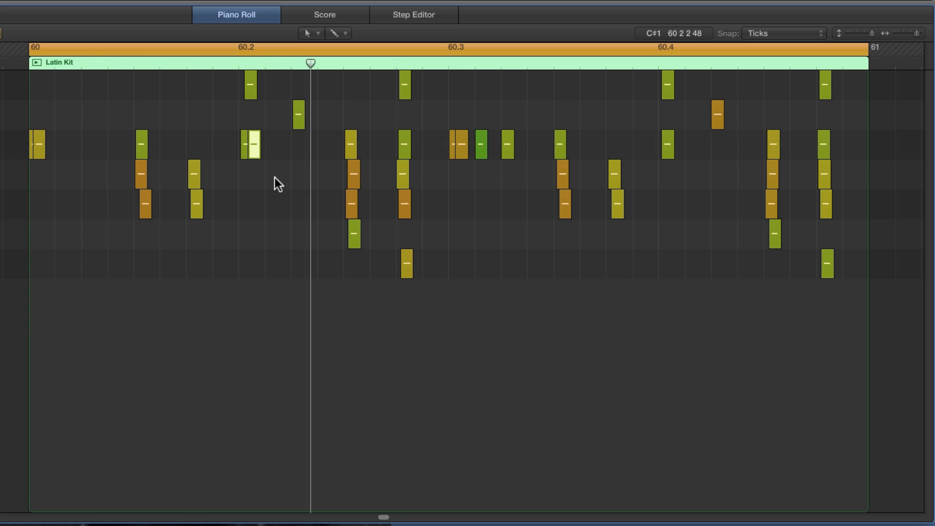
key("space")
left_click_drag(667, 145, 672, 100)
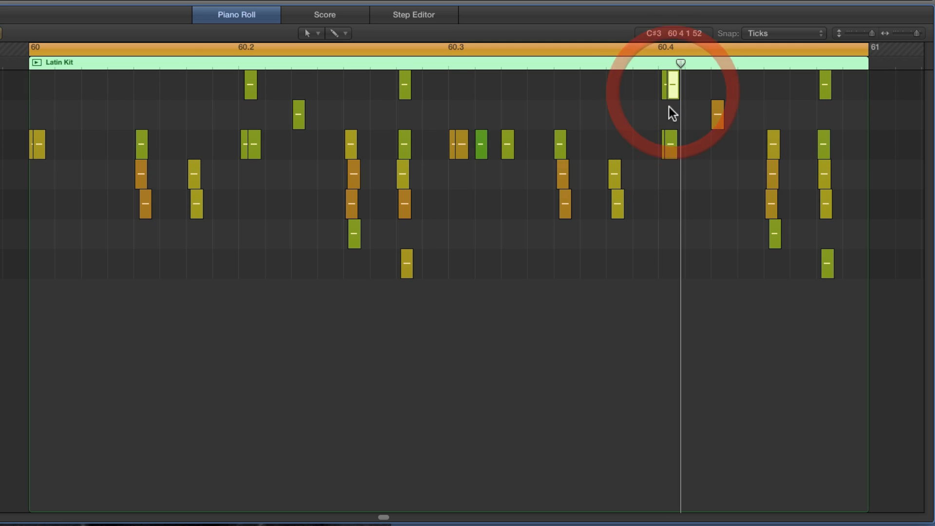
key("space")
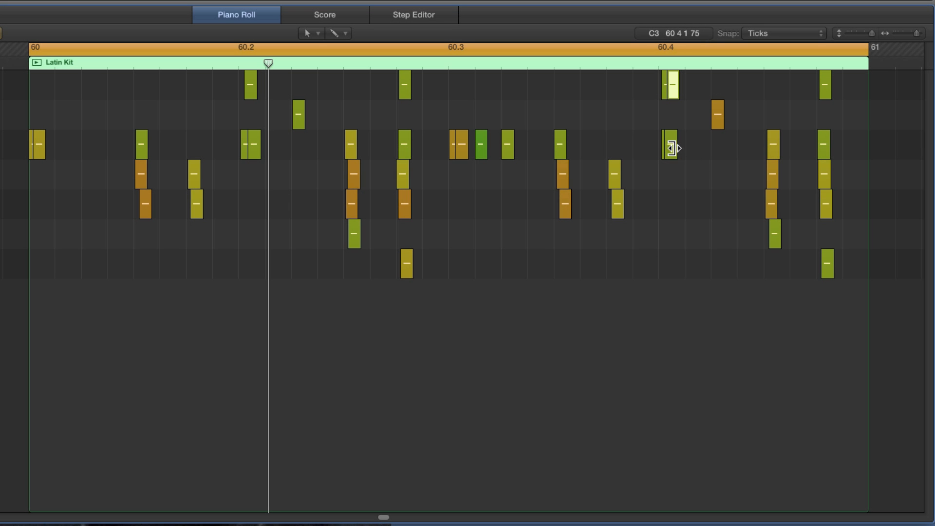
- Shift the C3 note at 60 4 5 to 60 4 4 and raise the velocity of all C3 notes in beat 4
left_click_drag(770, 148, 743, 148)
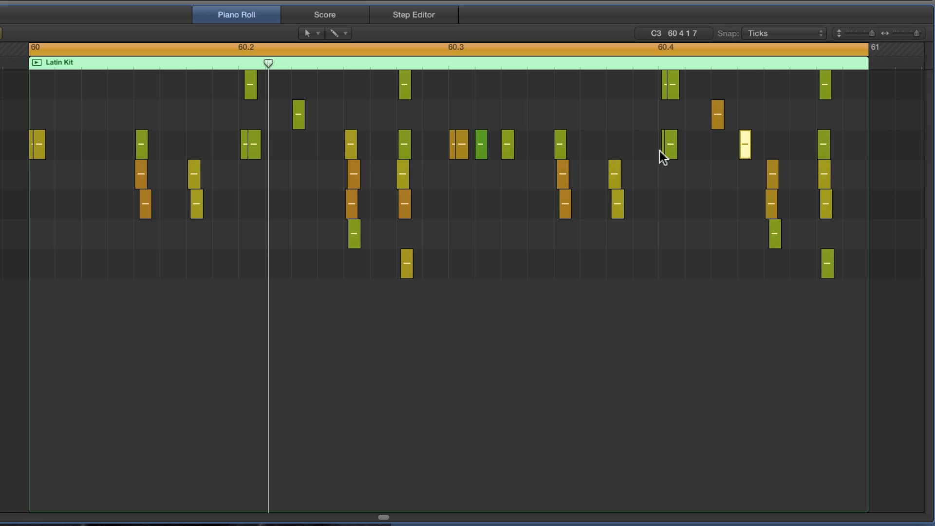
left_click_drag(842, 141, 663, 148)
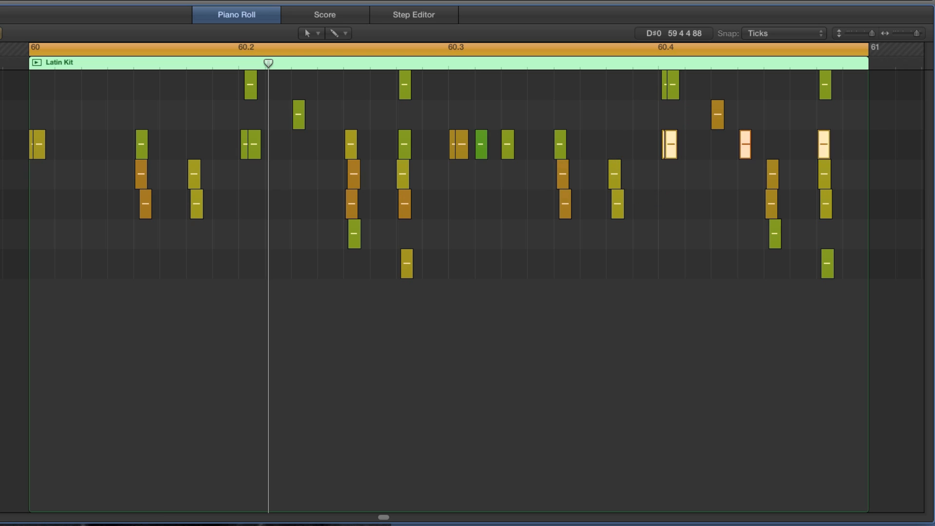
- Play the bar, soloing the Latin Kit track and turning the solo off again
key("space")
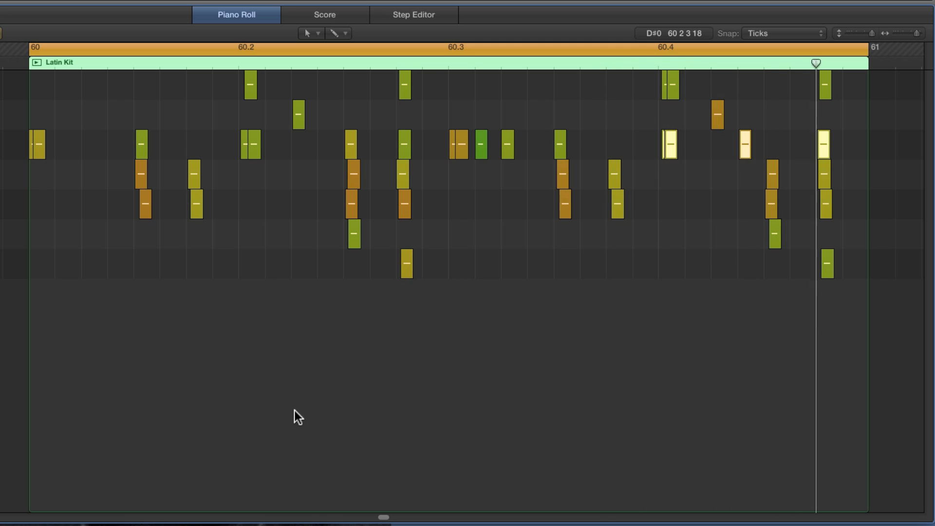
key("s")
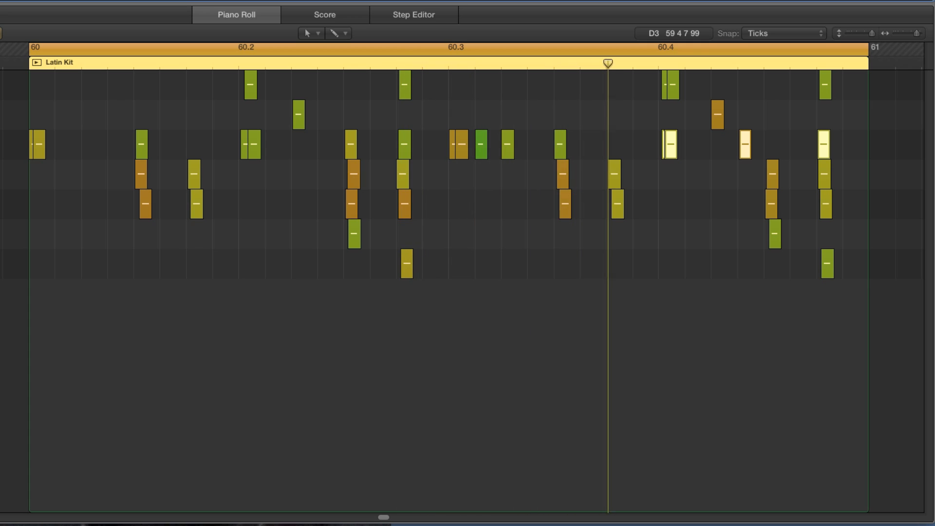
key("s")
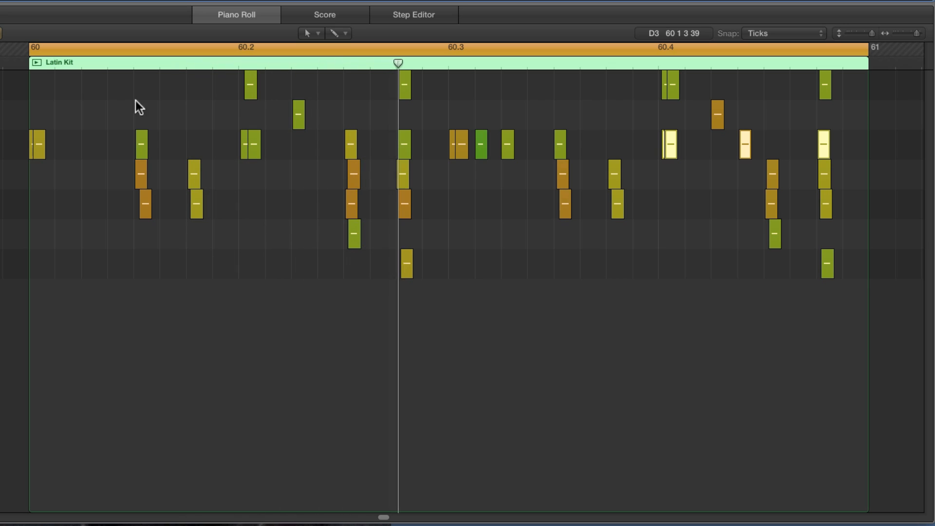
- Move the C3 note at 60 2 5 and the C#3 note at 60 2 3 to 60 2 4 and play the bar
left_click_drag(350, 142, 324, 141)
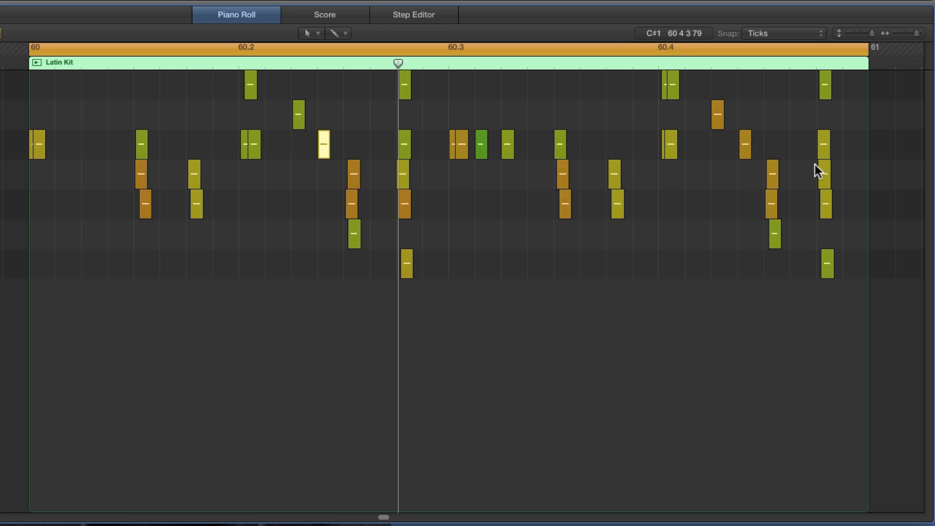
mouse_move(568, 214)
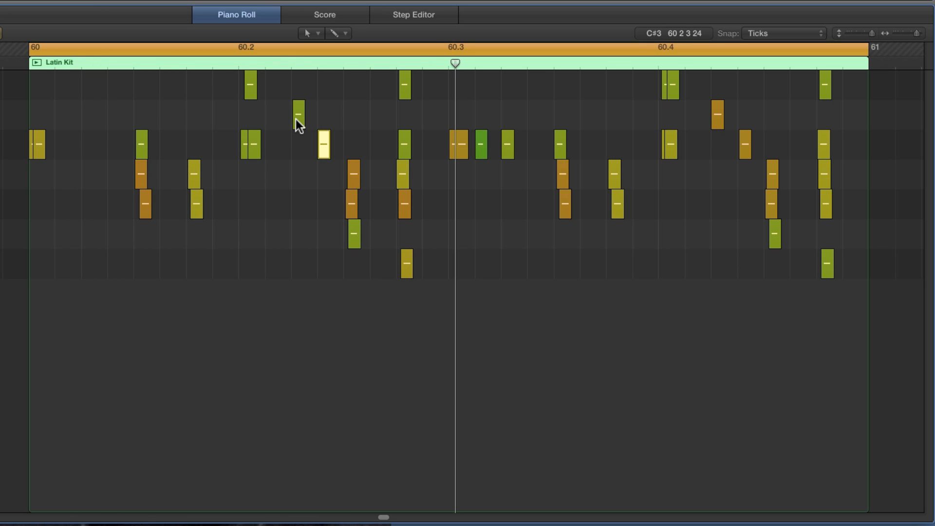
left_click_drag(296, 119, 326, 121)
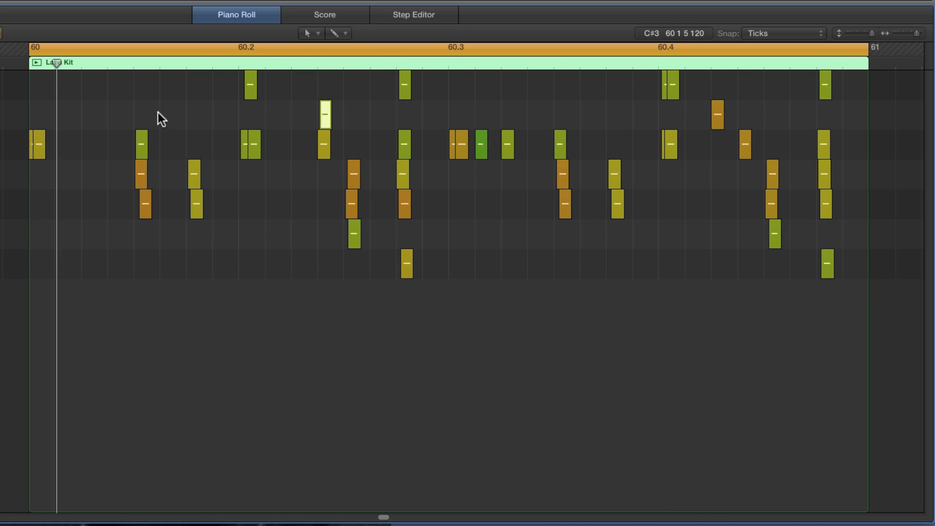
key("space")
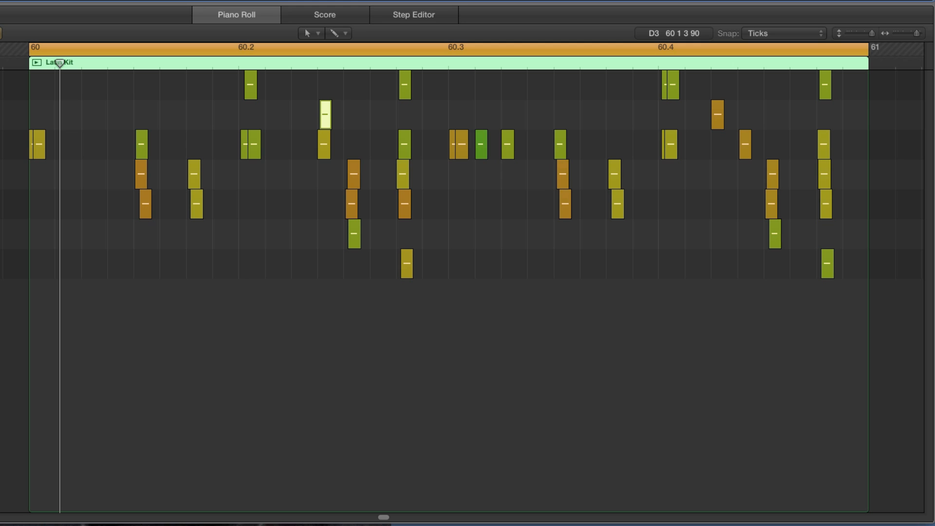
- Draw a C3 note at 60 4 8 with the Pencil tool, just before the start of bar 61
left_click(869, 2)
left_click(902, 33)
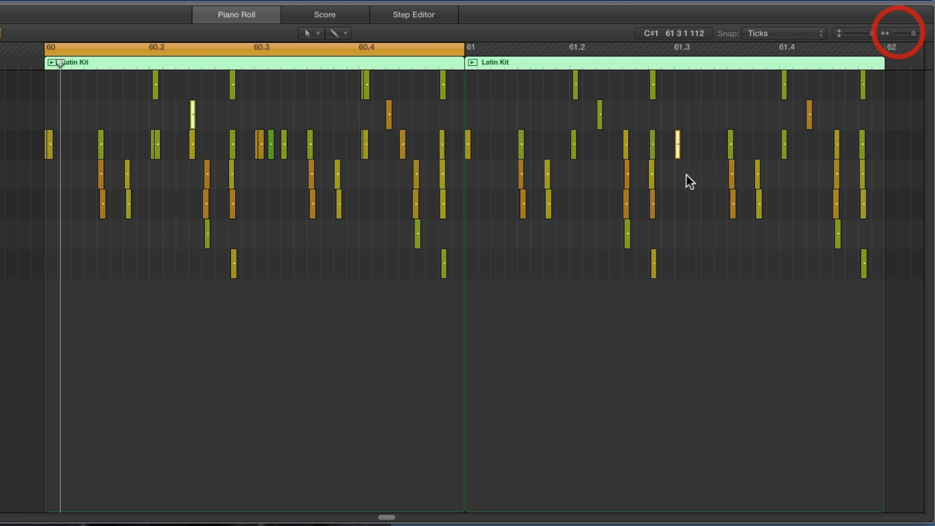
scroll(660, 185, "right", 5)
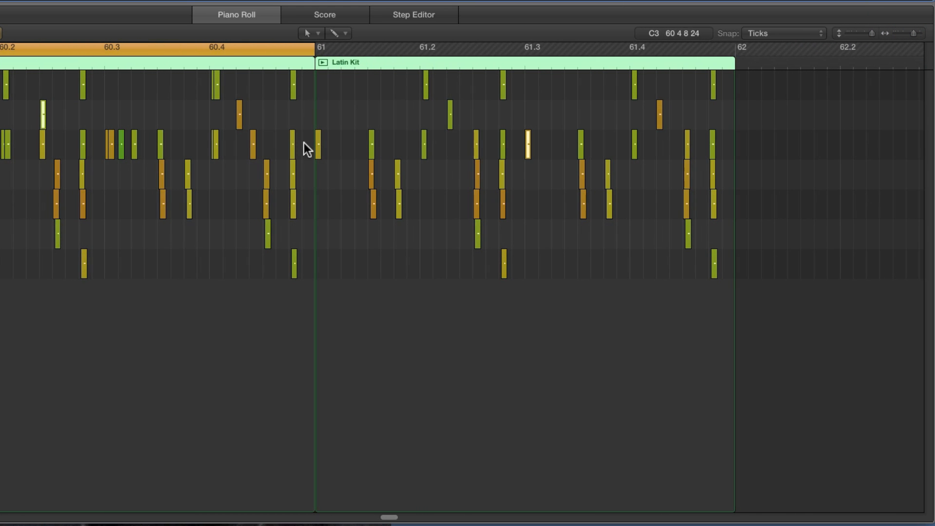
left_click(922, 34)
scroll(554, 177, "right", 3)
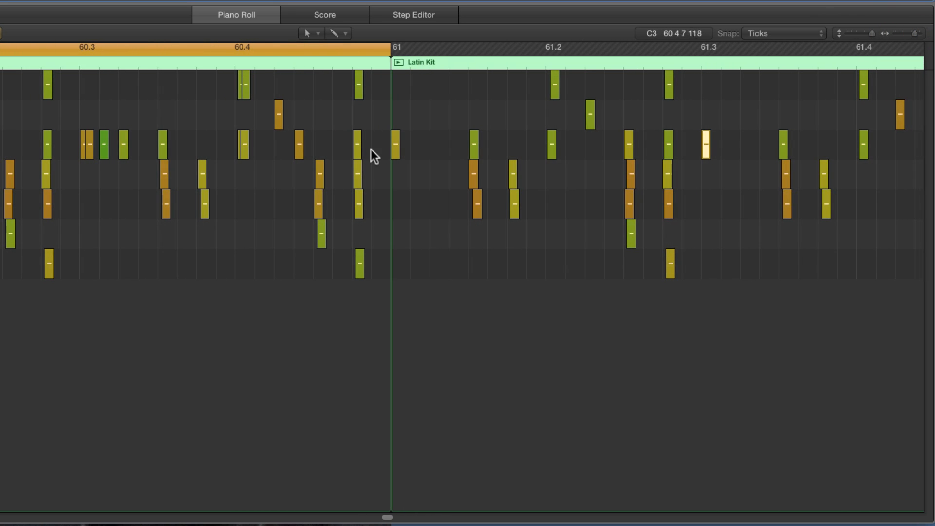
left_click(309, 33)
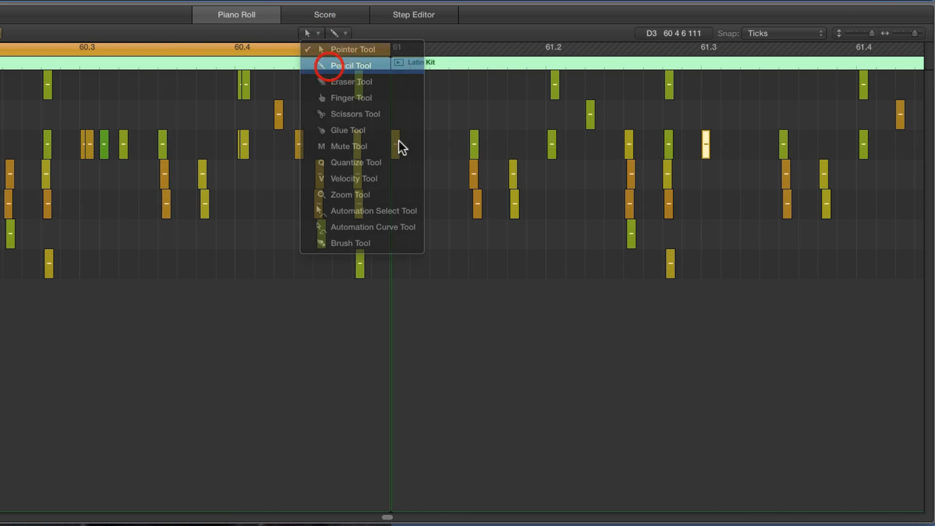
left_click(329, 65)
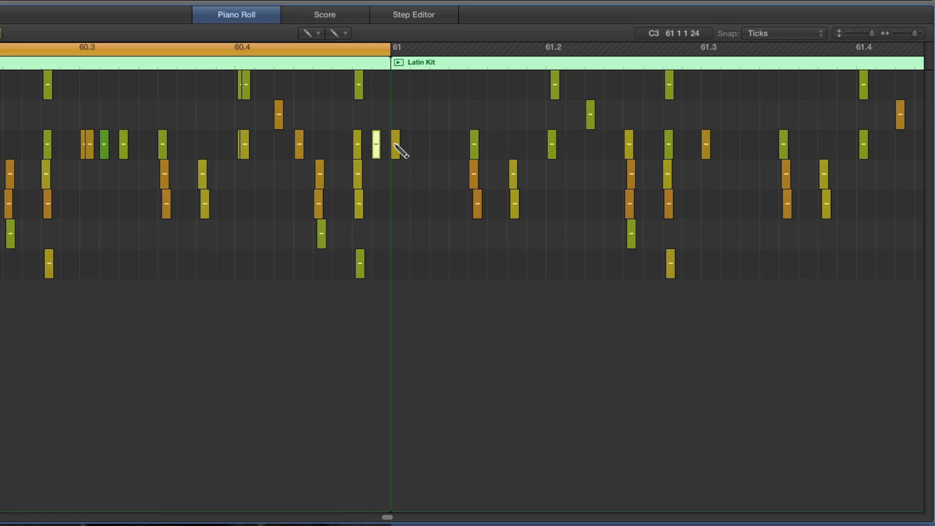
left_click(357, 146)
left_click(376, 142)
- Draw C3 notes at 61 1 3, 61 1 4, 61 1 7 and 61 1 8, using the velocity of the C3 note at 61 1 1
left_click(395, 142)
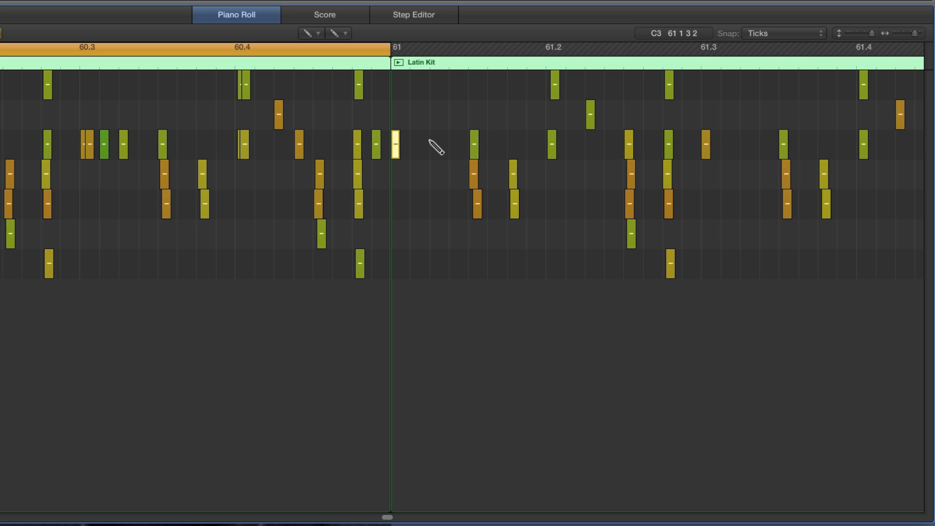
left_click(454, 144)
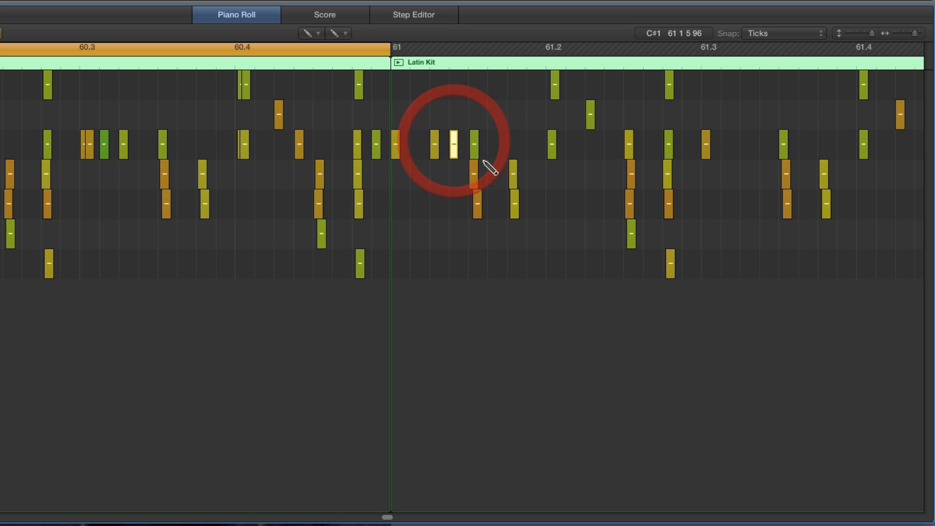
left_click(512, 145)
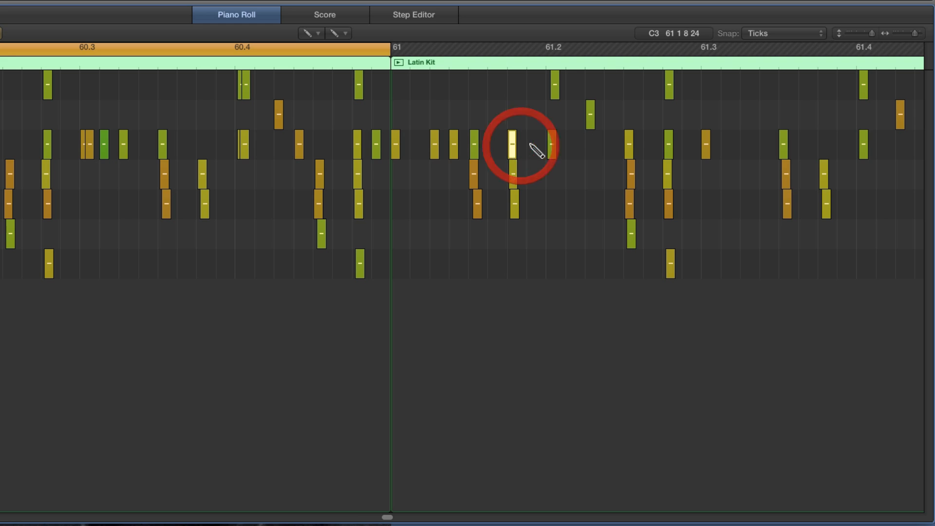
left_click(532, 144)
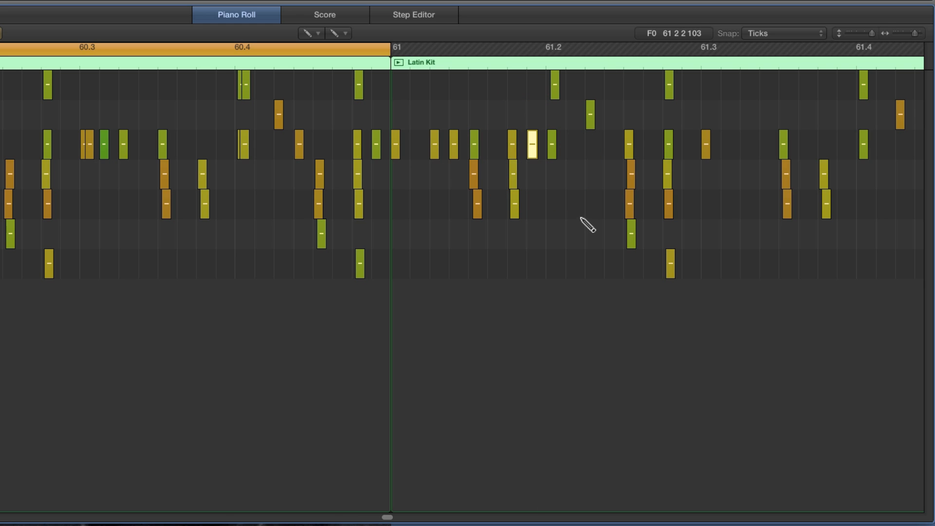
- Set the snap value to Division, extend the cycle range to the start of bar 62 and play both bars
left_click_drag(389, 50, 873, 109)
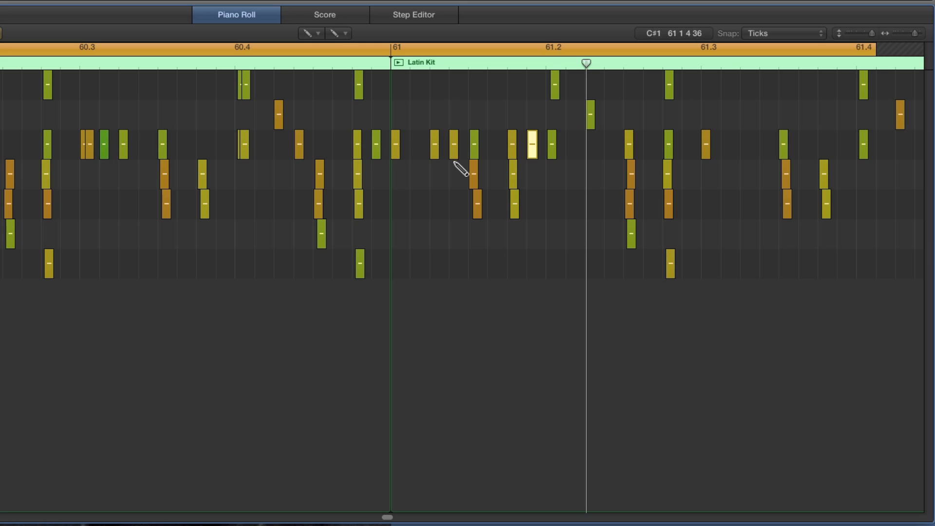
left_click(804, 31)
left_click(790, 22)
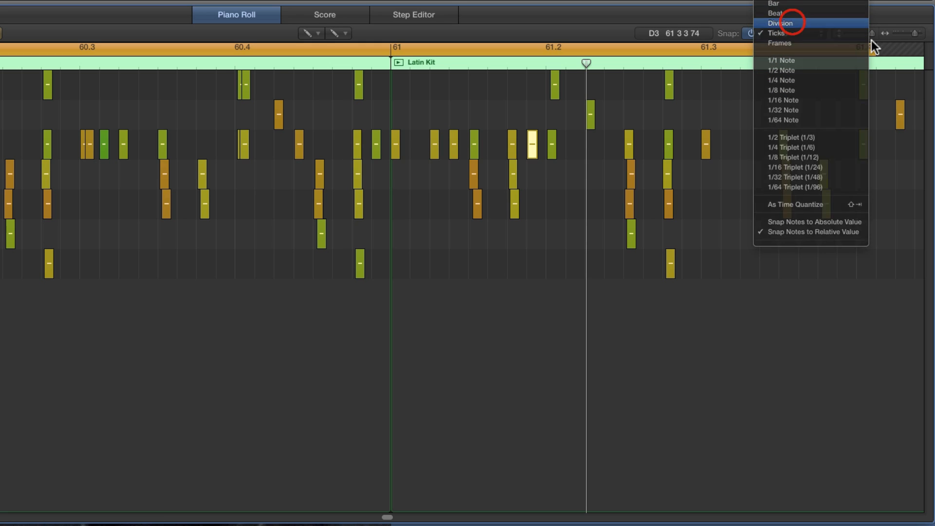
left_click(899, 33)
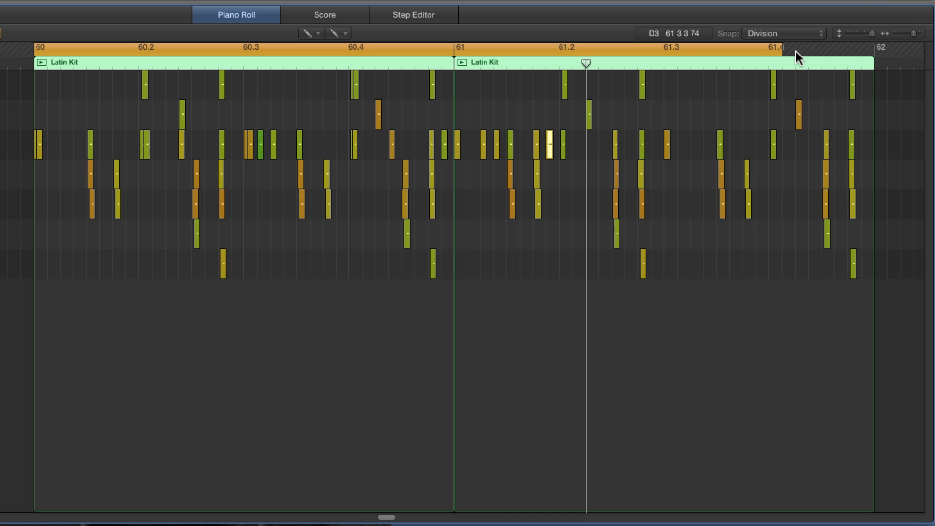
left_click_drag(780, 49, 873, 51)
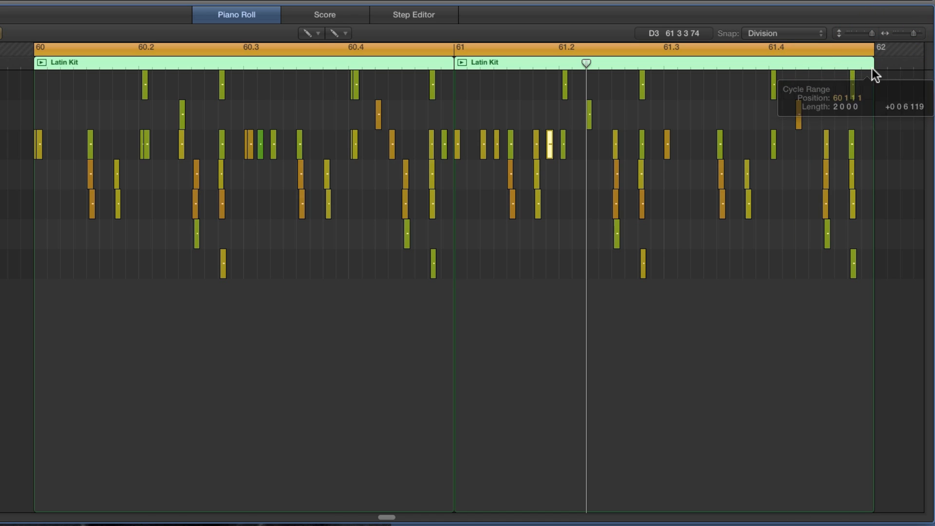
key("space")
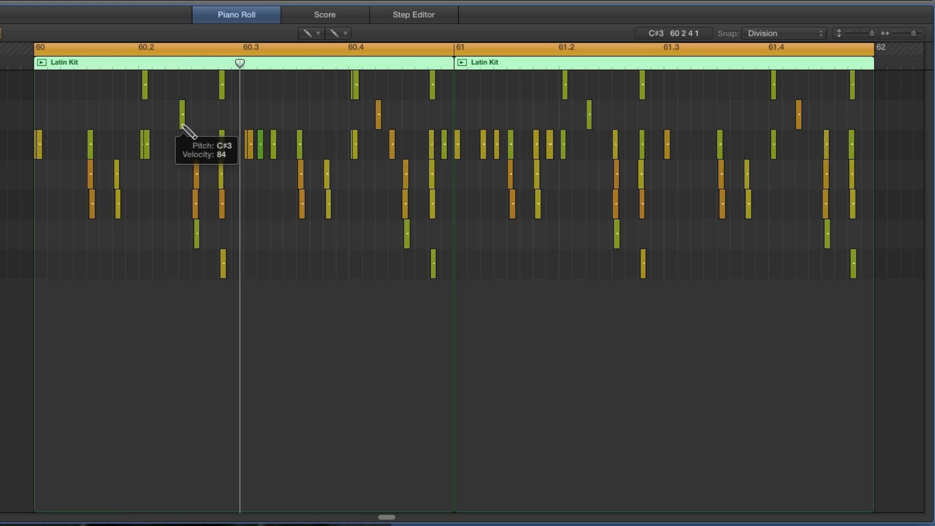
- Move the C#3 note at 60 2 4 to 60 2 3 and play both bars
mouse_move(183, 126)
left_mouse_down()
mouse_move(197, 128)
mouse_move(184, 126)
left_mouse_up()
key("space")
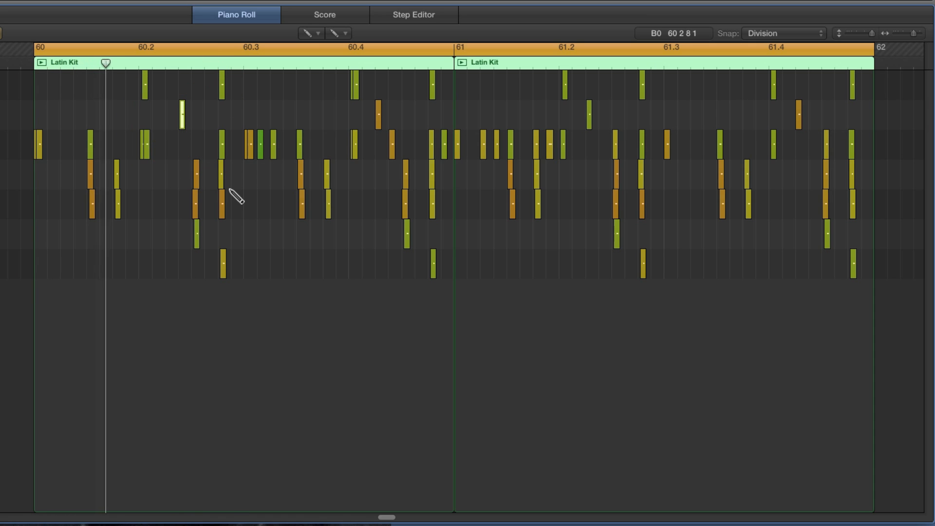
key("space")
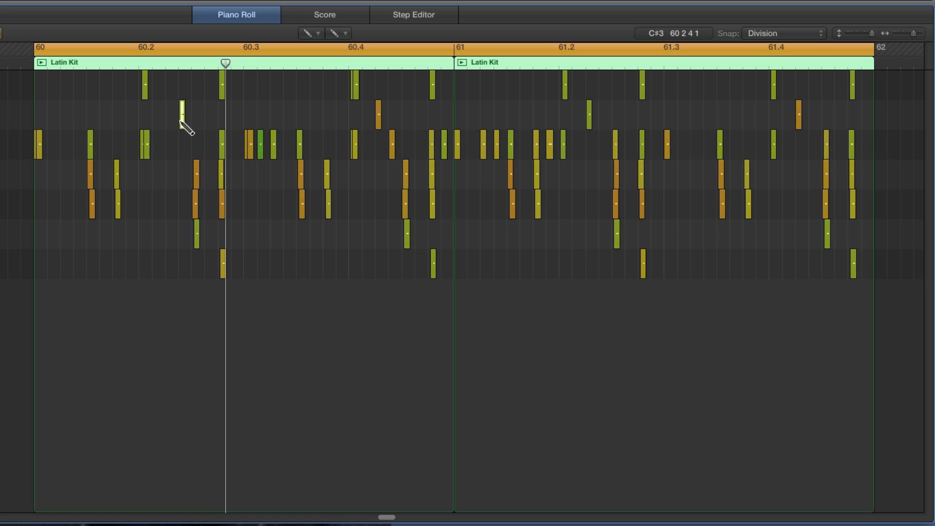
left_click_drag(182, 126, 172, 119)
key("space")
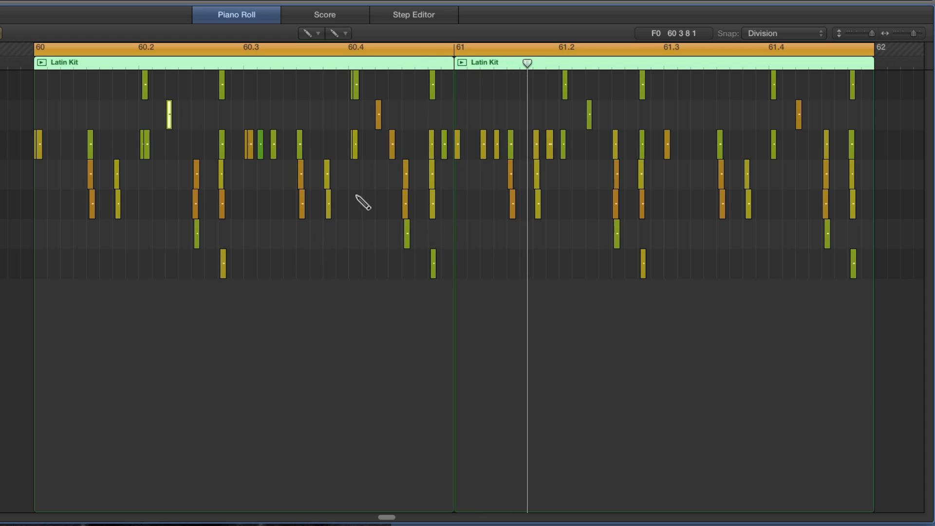
- Move the C3 notes at 60 4 4 and 61 4 5 to 60 4 5 and 61 4 4, and the C#3 note at 61 4 3 to 61 4 4
left_click_drag(391, 149, 405, 150)
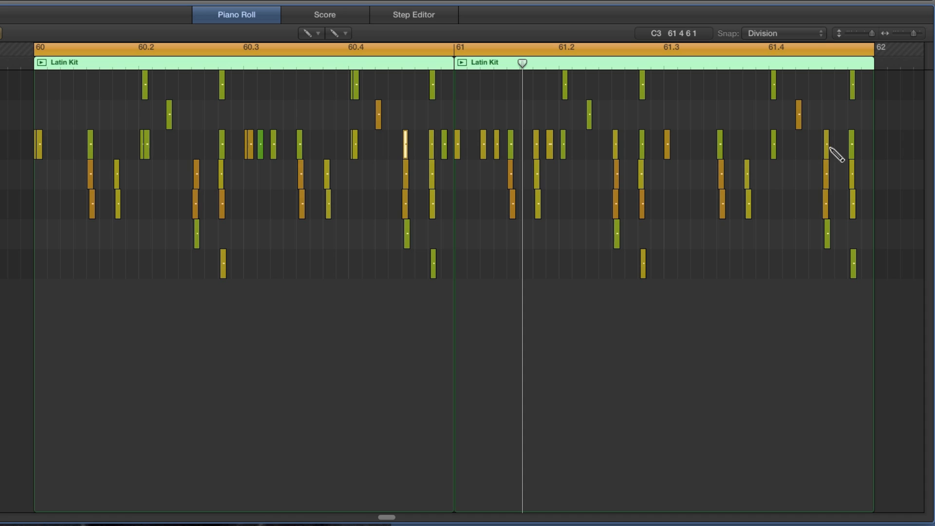
left_click_drag(828, 150, 814, 150)
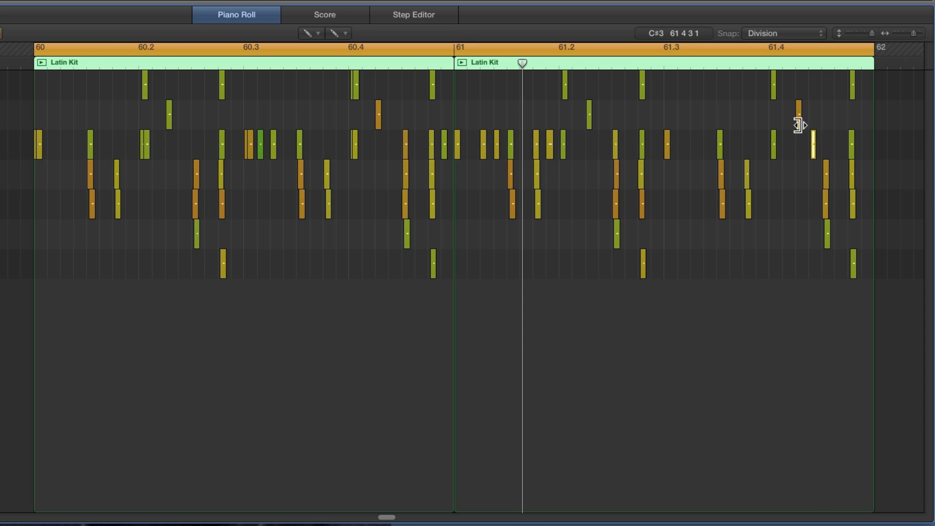
left_click_drag(799, 125, 812, 125)
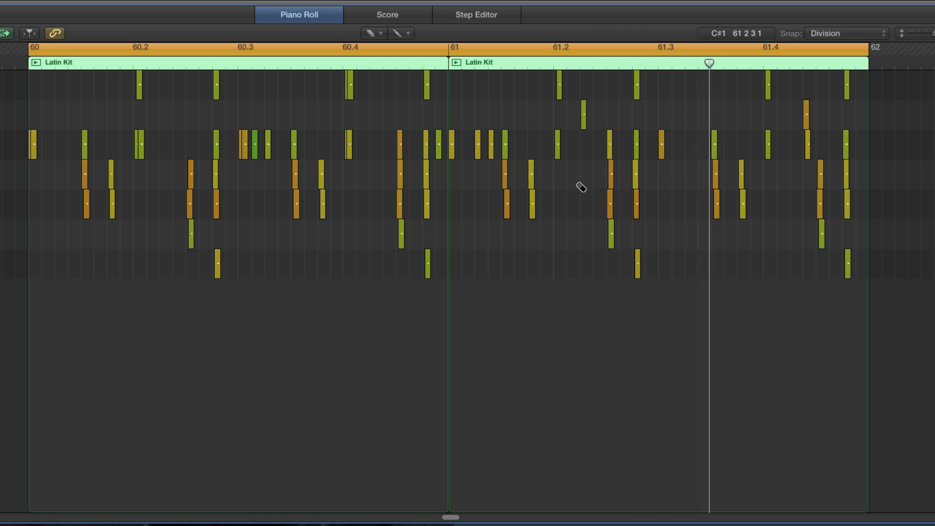
- Copy the C#3 note at 61 2 3 down to C3 at the same position with the Pointer tool
left_click(376, 34)
left_click(414, 49)
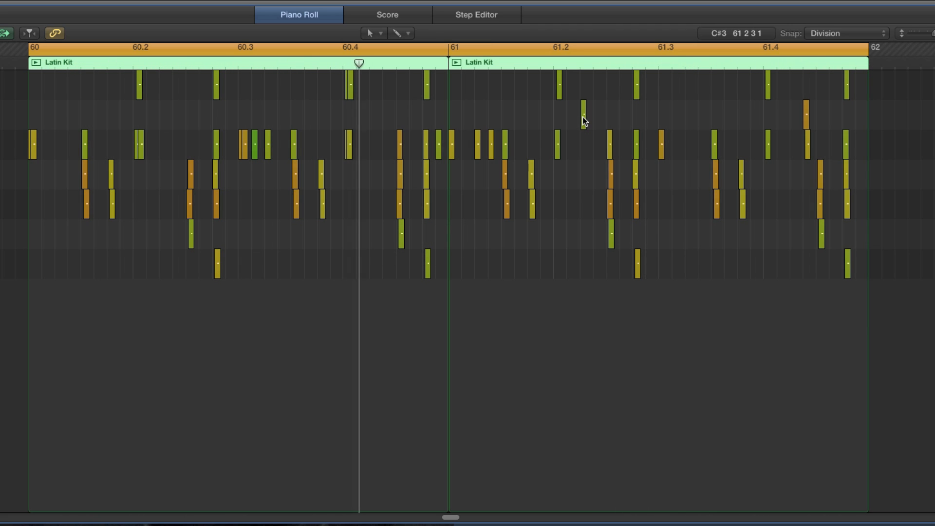
left_click(584, 119)
left_click_drag(583, 122, 585, 152)
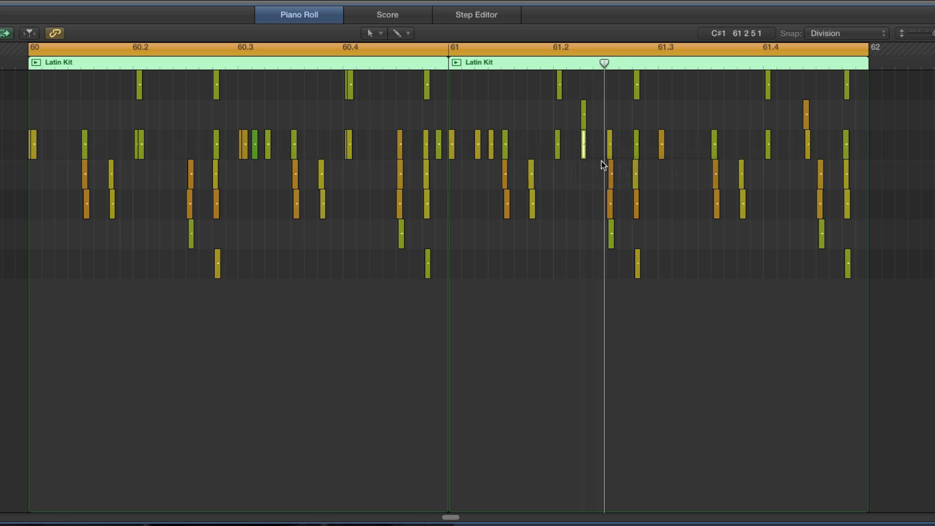
- Move the C3 note at 61 1 5 to 61 1 6 and shift the C3 note at 61 1 3 towards beat 2
mouse_move(559, 82)
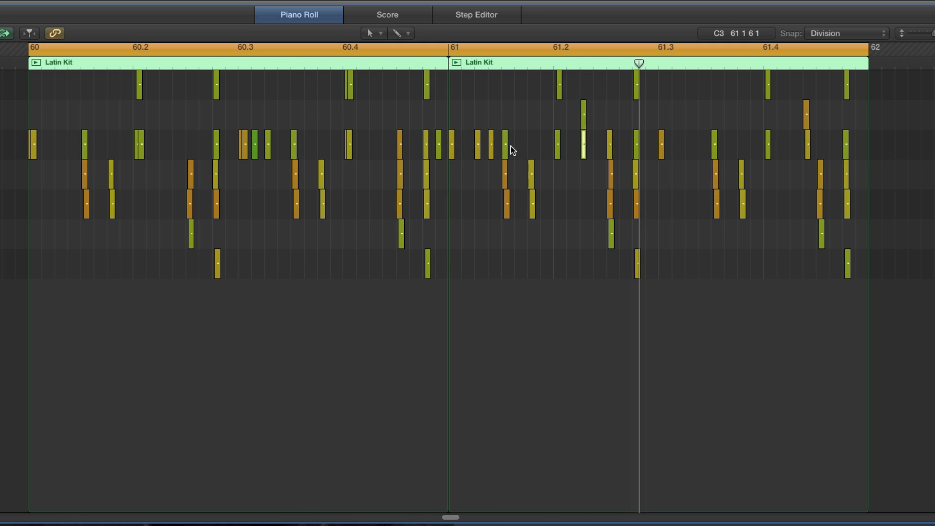
left_click_drag(504, 147, 509, 148)
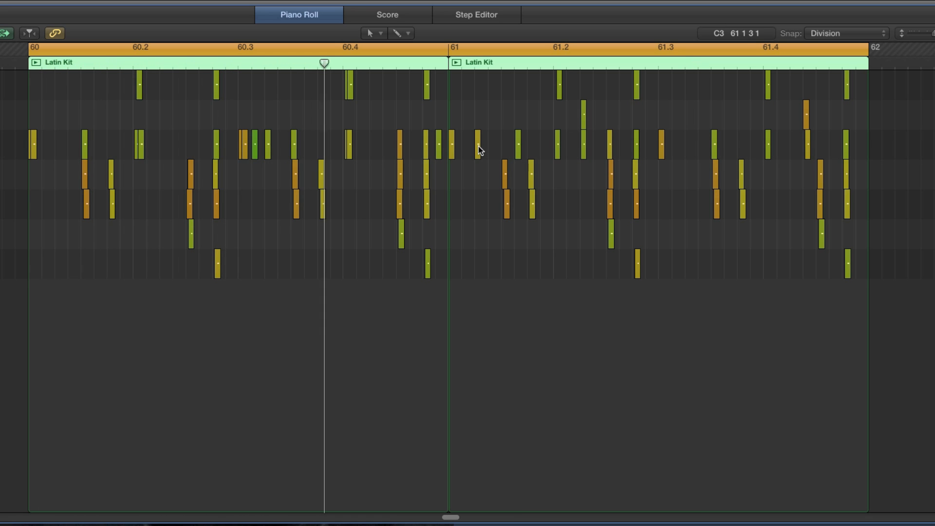
mouse_move(478, 147)
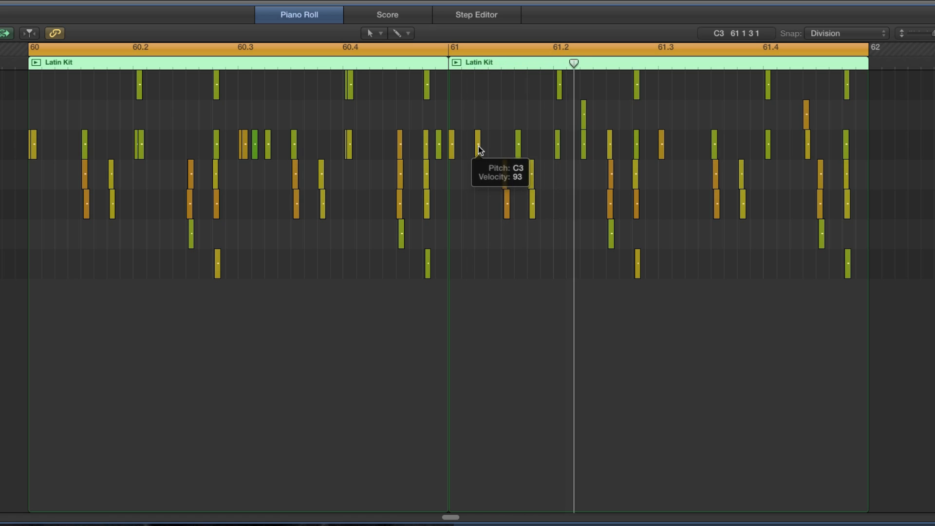
left_click_drag(480, 149, 535, 146)
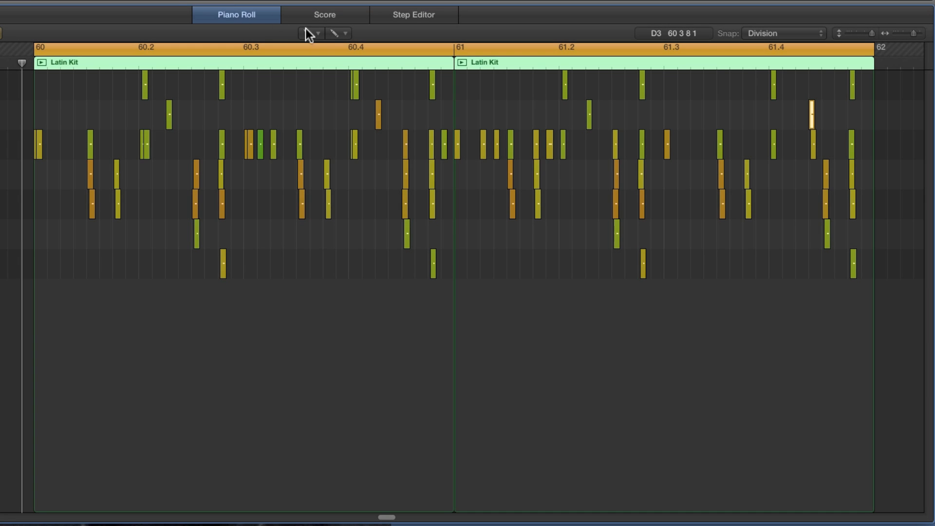
- Switch to the Pointer tool and remove the C3 notes at 61 1 7 and 61 1 8
left_click(307, 32)
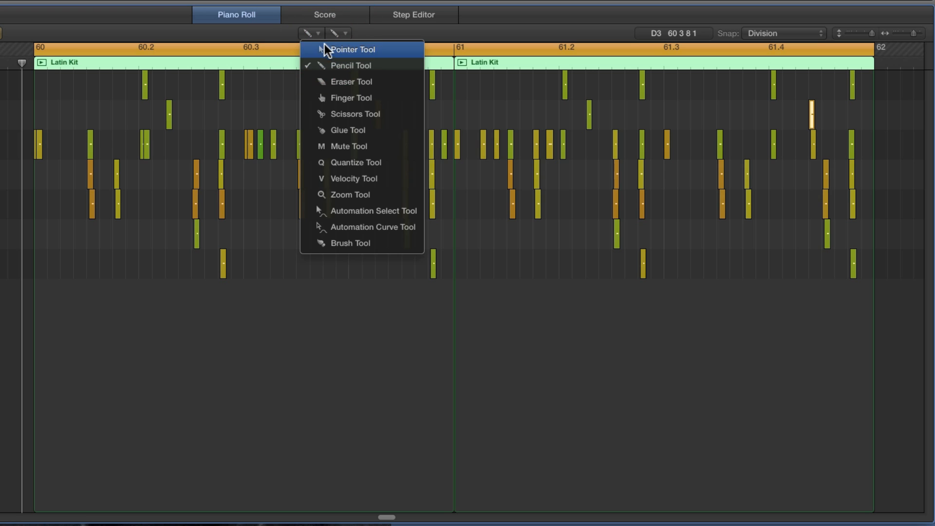
left_click(326, 46)
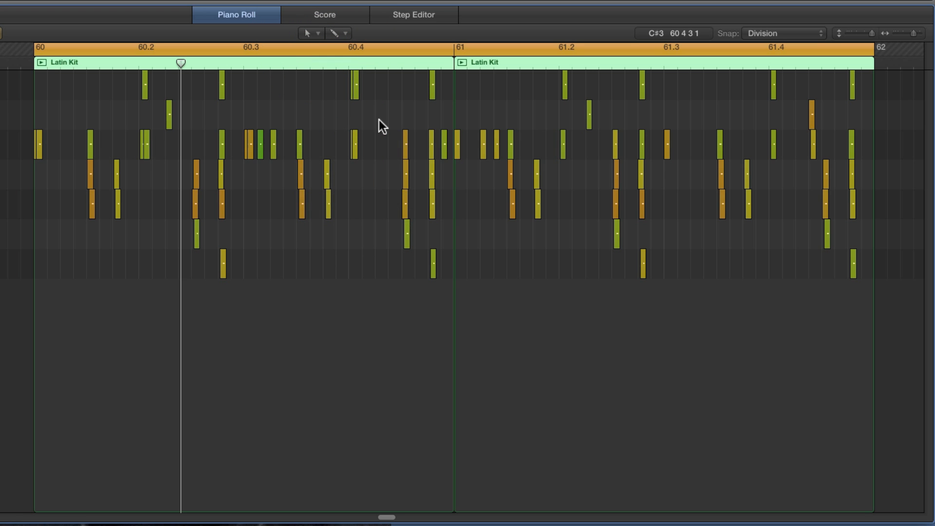
scroll(407, 170, "right", 3)
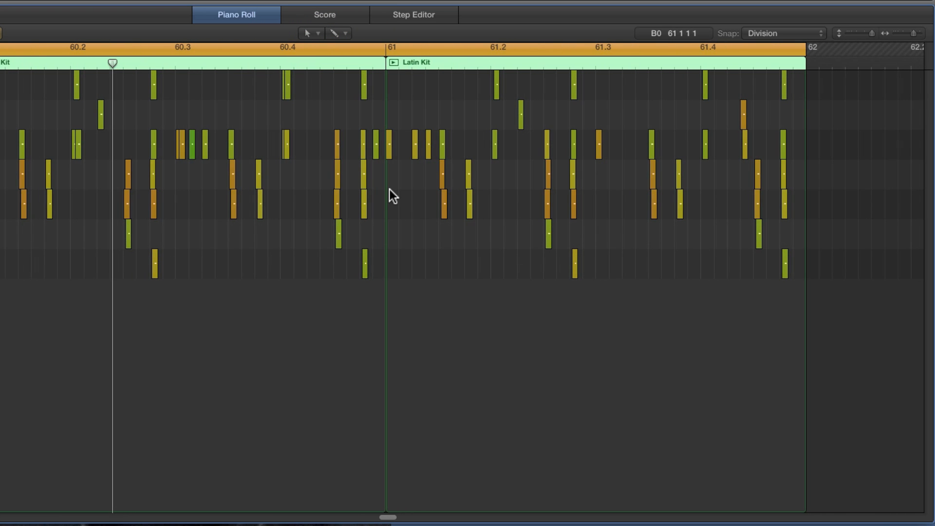